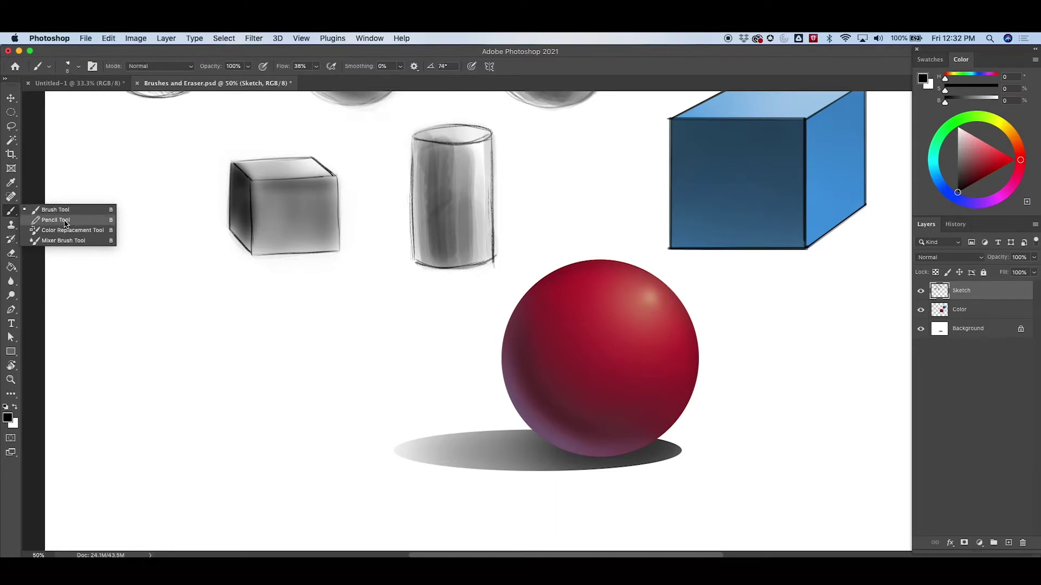
Draw a long horizontal test stroke with the 20 px Pencil Tool in an empty area of the Sketch layer
left_click(65, 222)
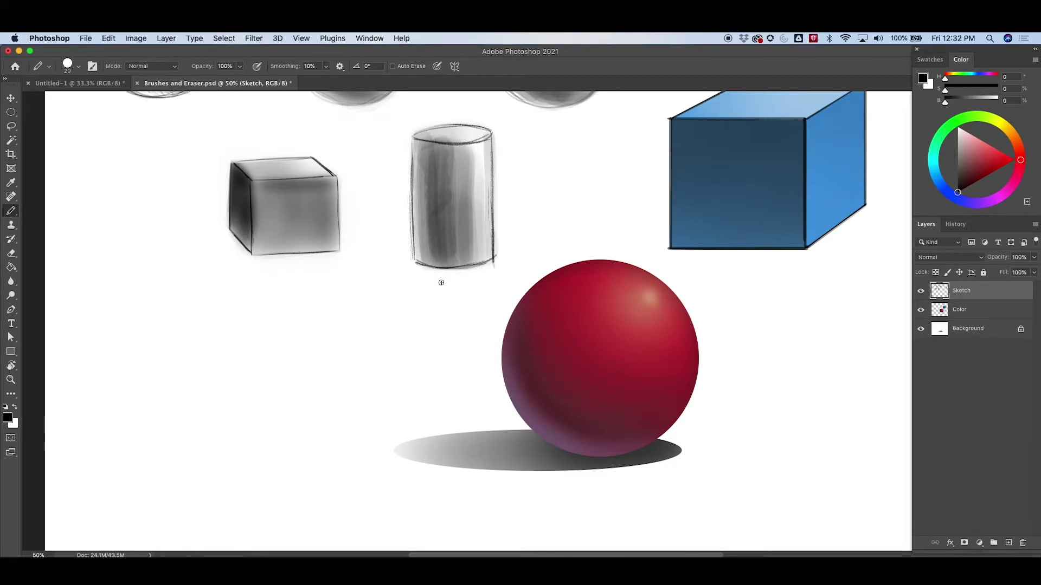
key("super+equal")
key("super+equal")
key("super+equal")
key("super+equal")
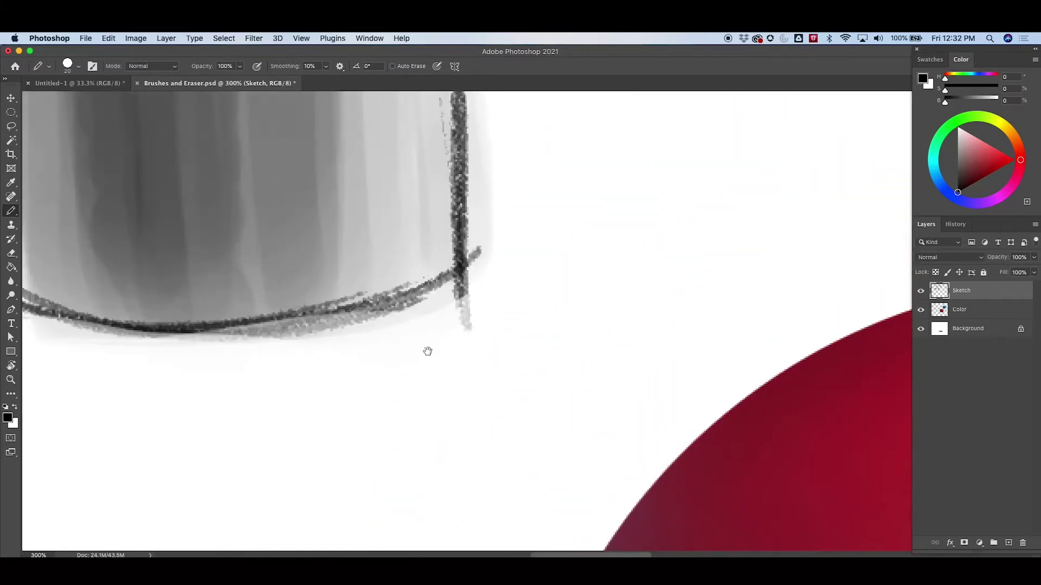
left_click_drag(428, 351, 526, 523)
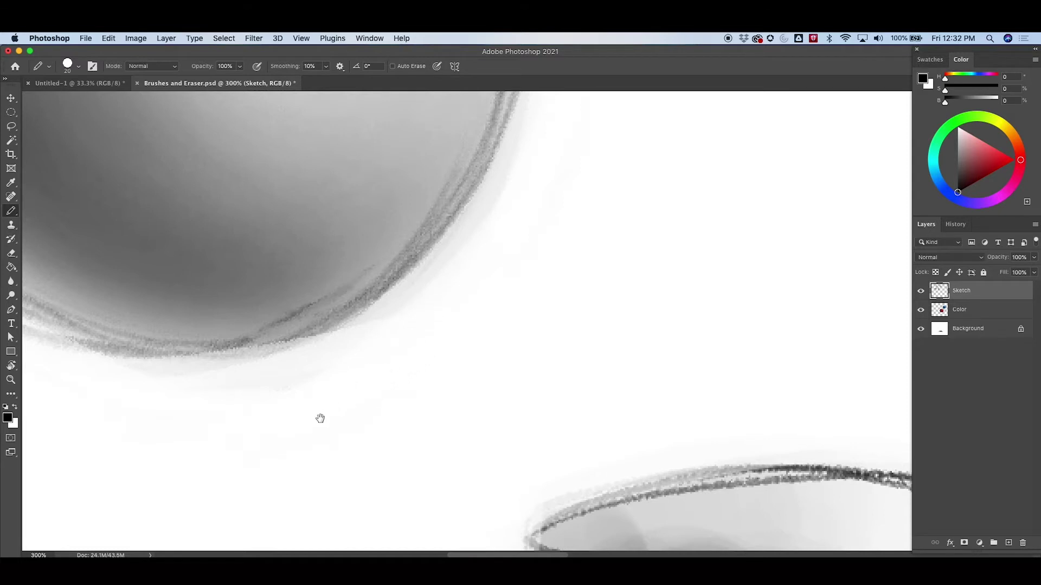
left_click_drag(320, 418, 528, 485)
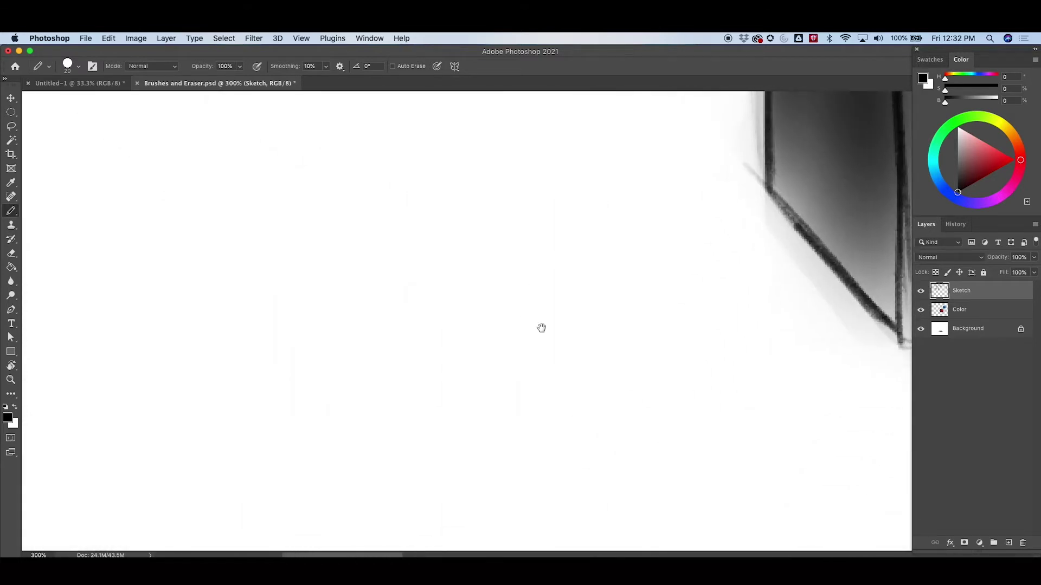
key("super+minus")
key("super+minus")
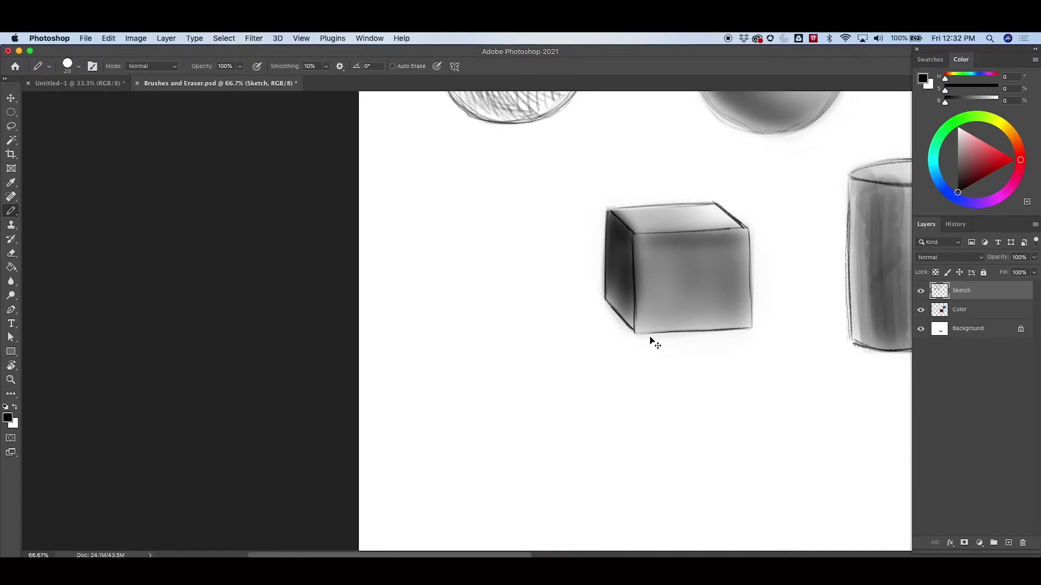
key("super+plus")
key("super+plus")
mouse_move(602, 337)
left_mouse_down()
mouse_move(717, 420)
mouse_move(644, 399)
mouse_move(646, 246)
mouse_move(569, 209)
left_mouse_up()
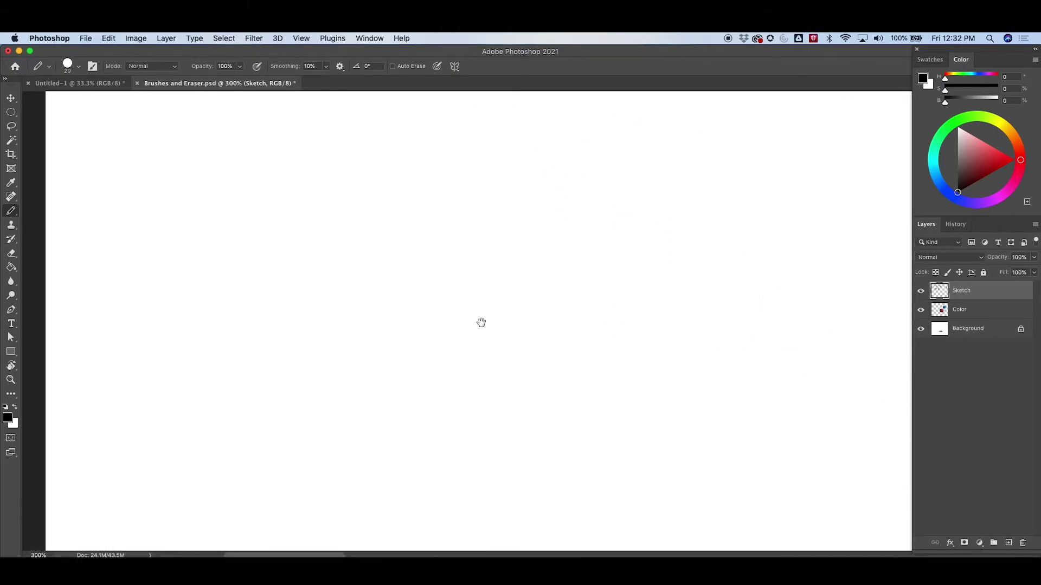
mouse_move(178, 258)
left_mouse_down()
mouse_move(403, 278)
mouse_move(534, 264)
left_mouse_up()
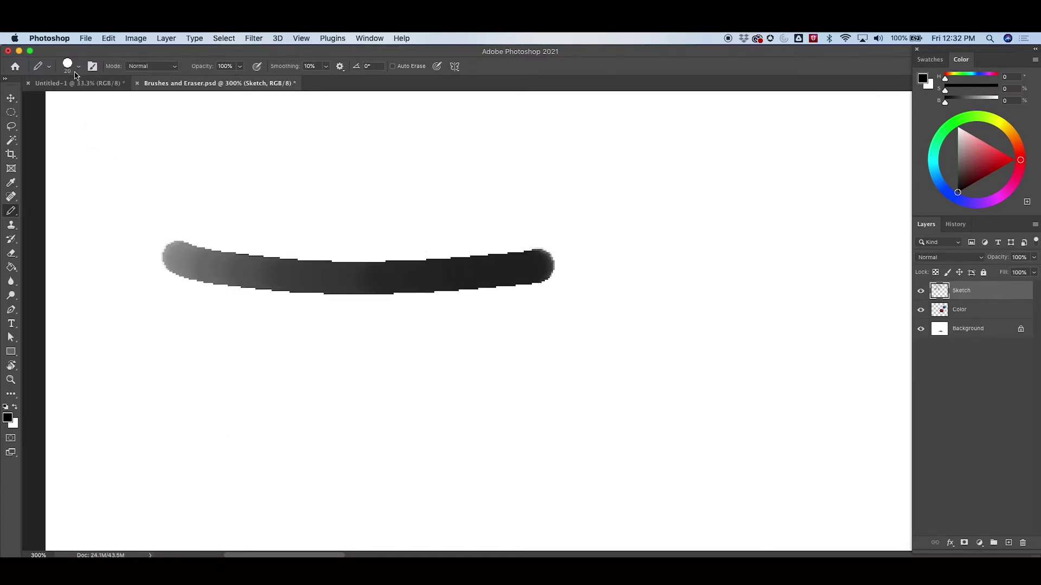
right_click(11, 211)
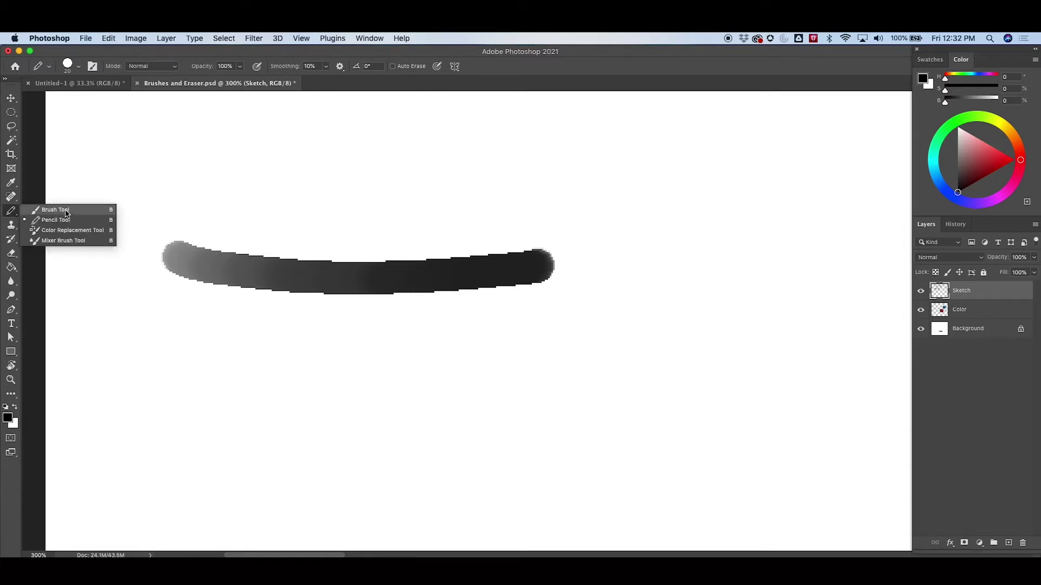
key("Escape")
Choose the Soft Round preset for the pencil and draw a horizontal stroke above the grey test stroke
right_click(231, 178)
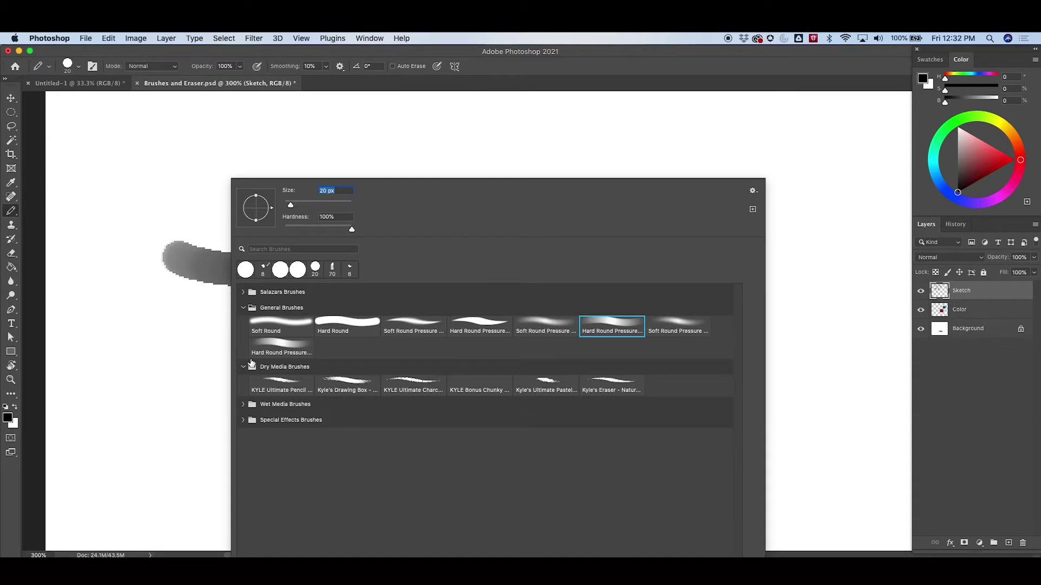
left_click(281, 328)
left_click(209, 128)
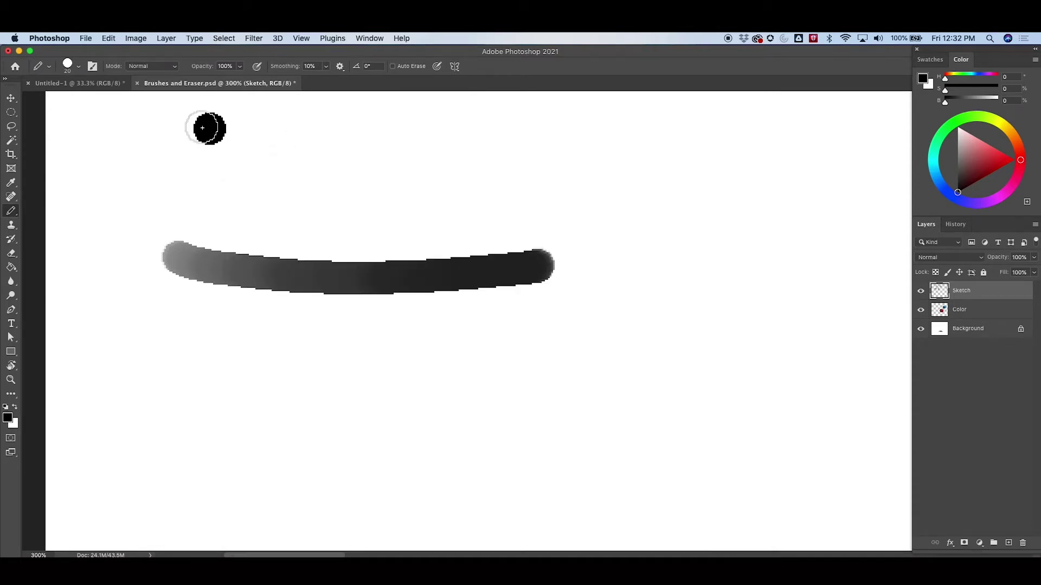
left_click_drag(200, 130, 554, 138)
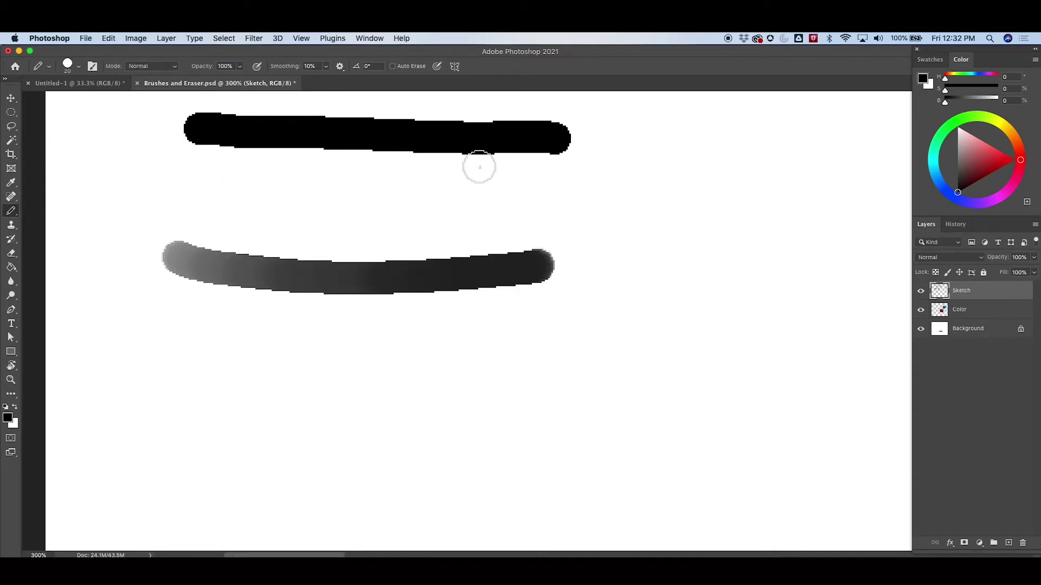
Switch the pencil to the Hard Round preset and draw a second stroke just below the Soft Round one
right_click(213, 208)
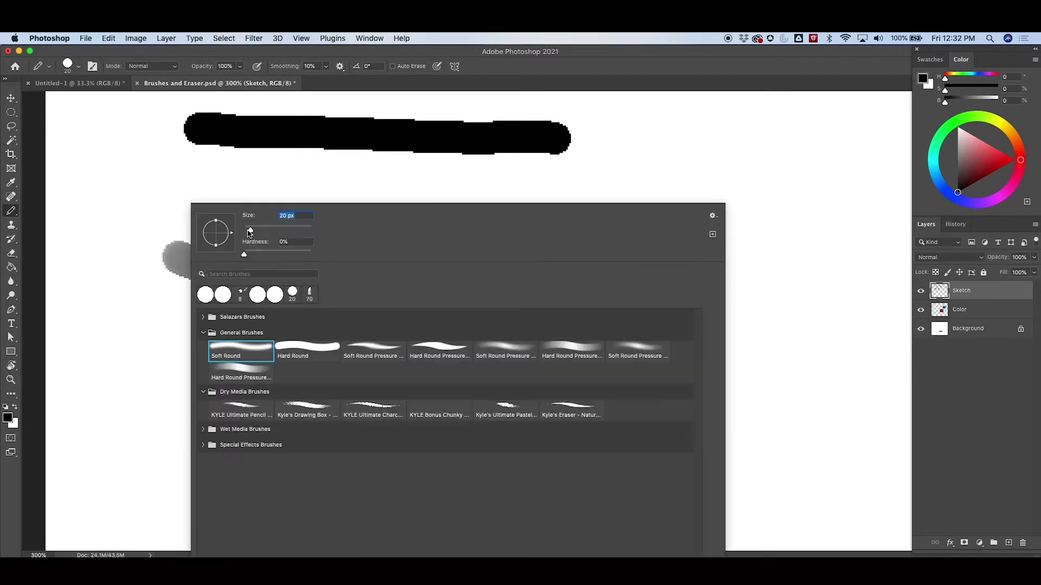
left_click(305, 360)
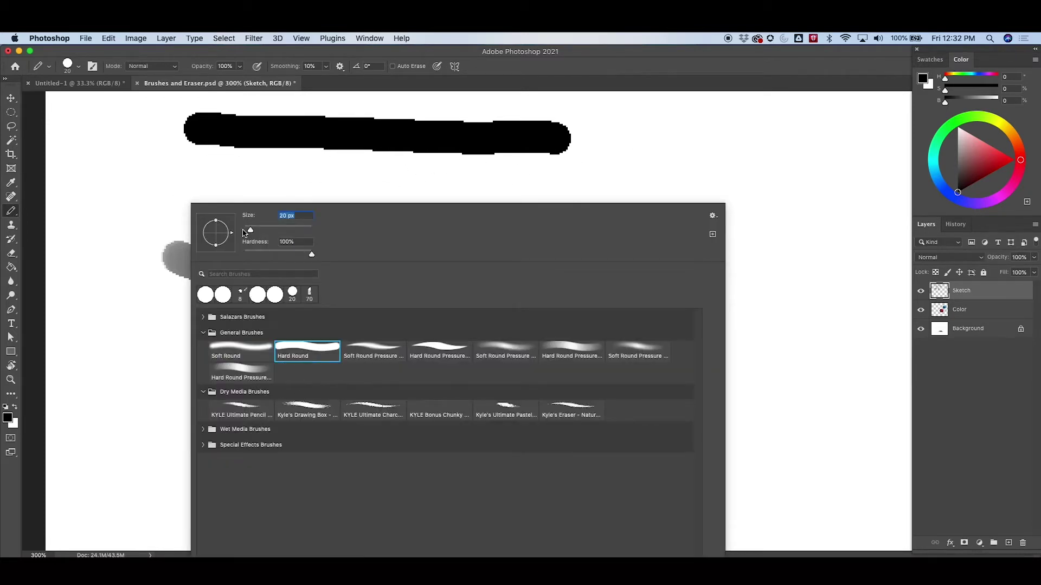
left_click_drag(177, 175, 574, 171)
Choose the Soft Round Pressure preset that varies thickness and draw a tapered pencil stroke just above the grey one
right_click(251, 212)
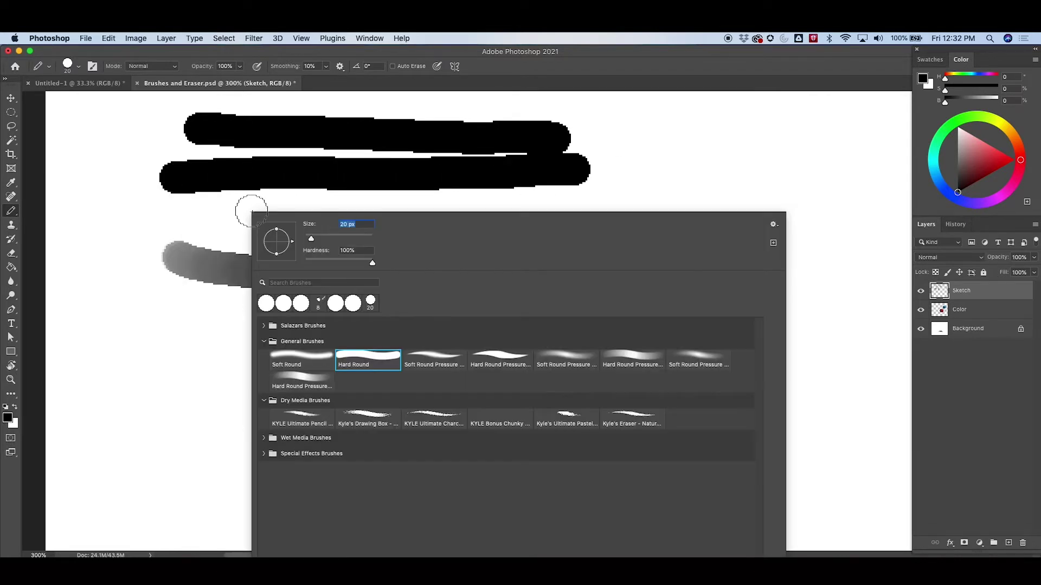
left_click(436, 360)
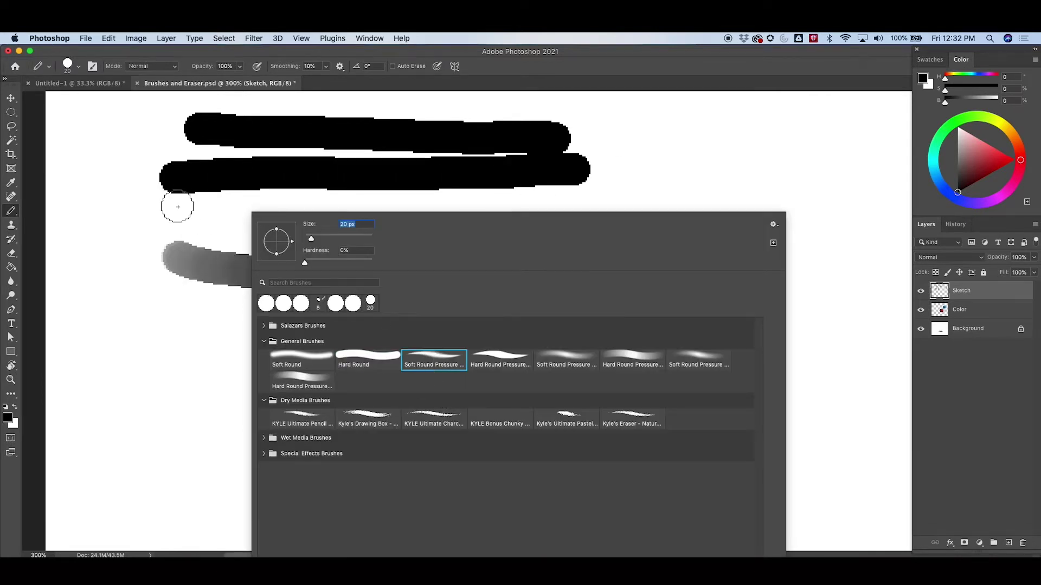
mouse_move(150, 214)
left_mouse_down()
mouse_move(455, 222)
mouse_move(664, 207)
left_mouse_up()
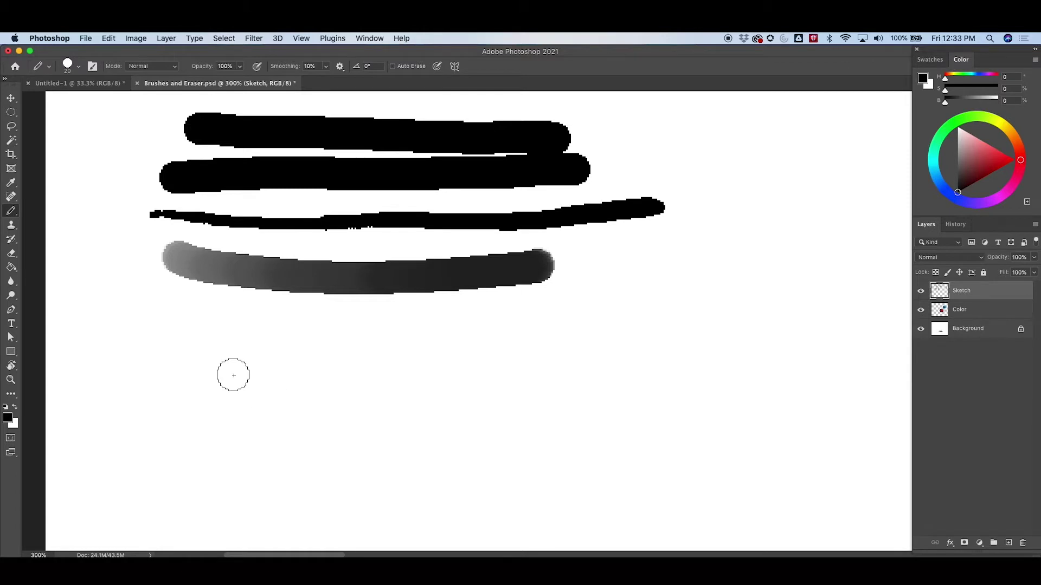
Choose the Hard Round Pressure preset that varies thickness and draw a curved, tapered pencil stroke below the grey one
right_click(234, 375)
left_click(469, 362)
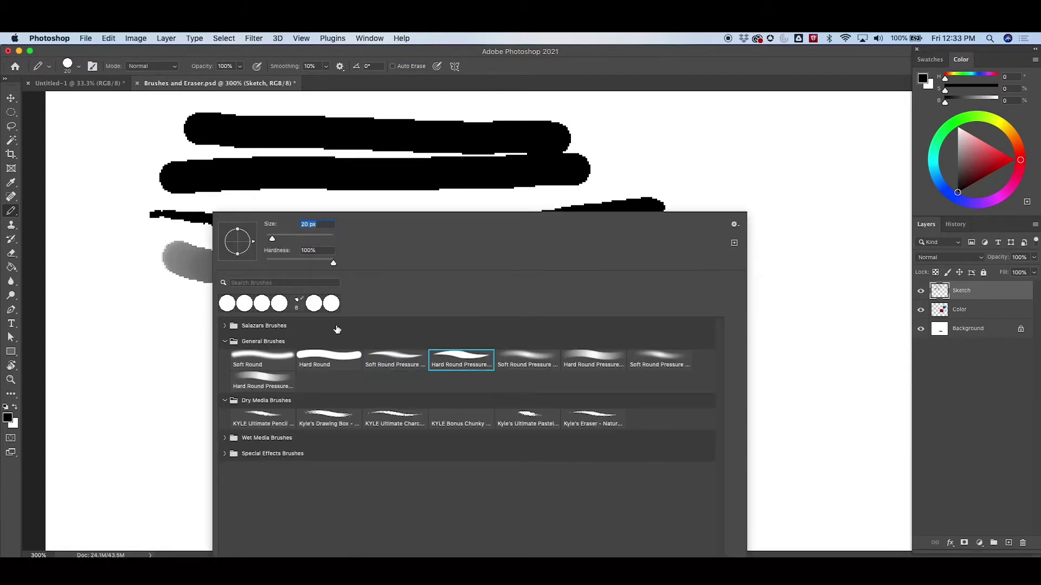
left_click(140, 280)
mouse_move(139, 280)
left_mouse_down()
mouse_move(181, 300)
mouse_move(409, 330)
mouse_move(647, 278)
left_mouse_up()
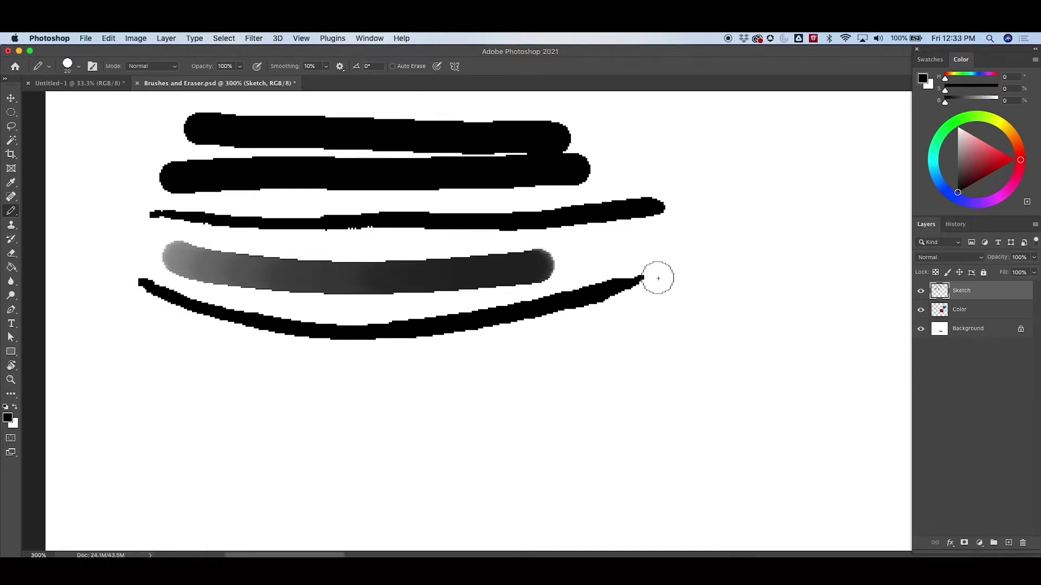
Choose the Soft Round Pressure preset that varies opacity and draw overlapping grey pencil strokes beneath all the others
right_click(314, 252)
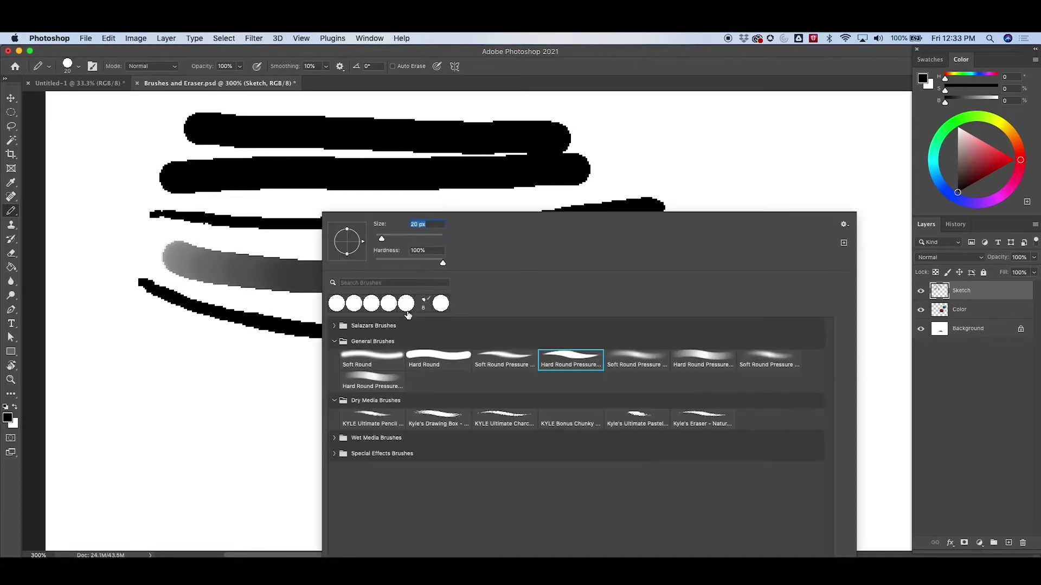
left_click(637, 363)
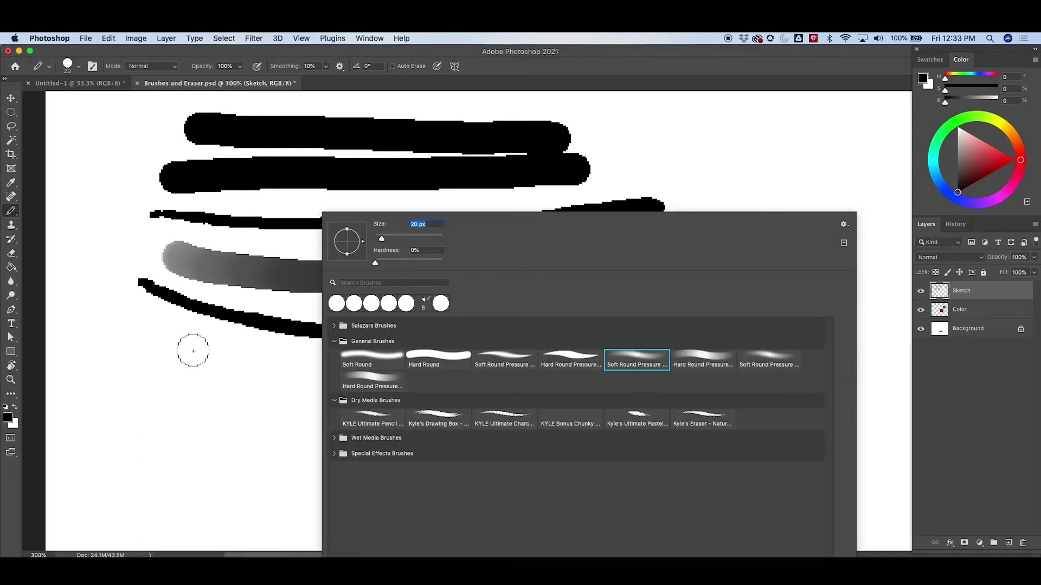
left_click(149, 335)
mouse_move(139, 341)
left_mouse_down()
mouse_move(221, 372)
mouse_move(297, 376)
mouse_move(576, 342)
mouse_move(653, 315)
mouse_move(184, 379)
left_mouse_up()
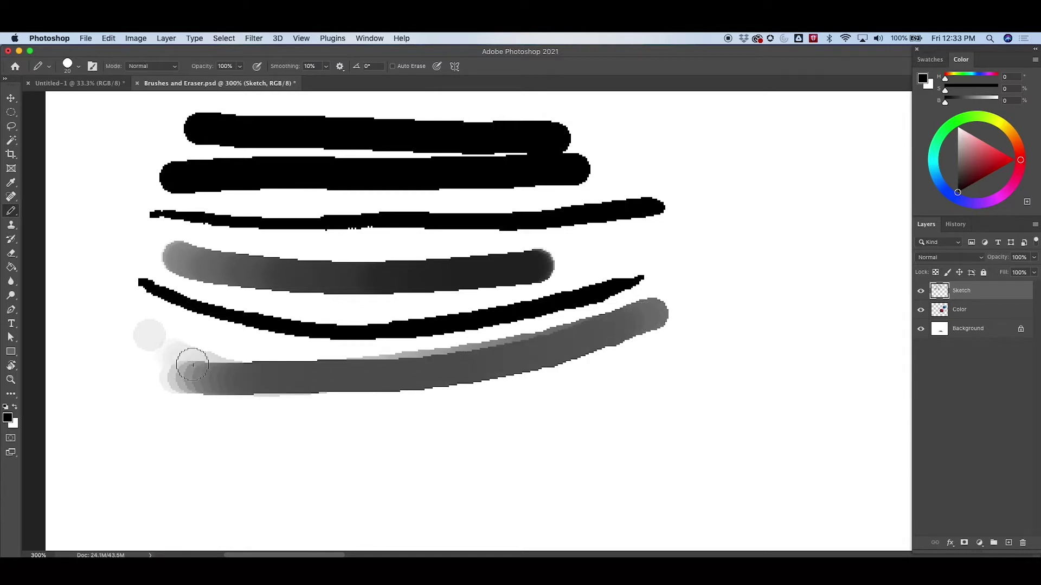
right_click(427, 233)
left_click(652, 73)
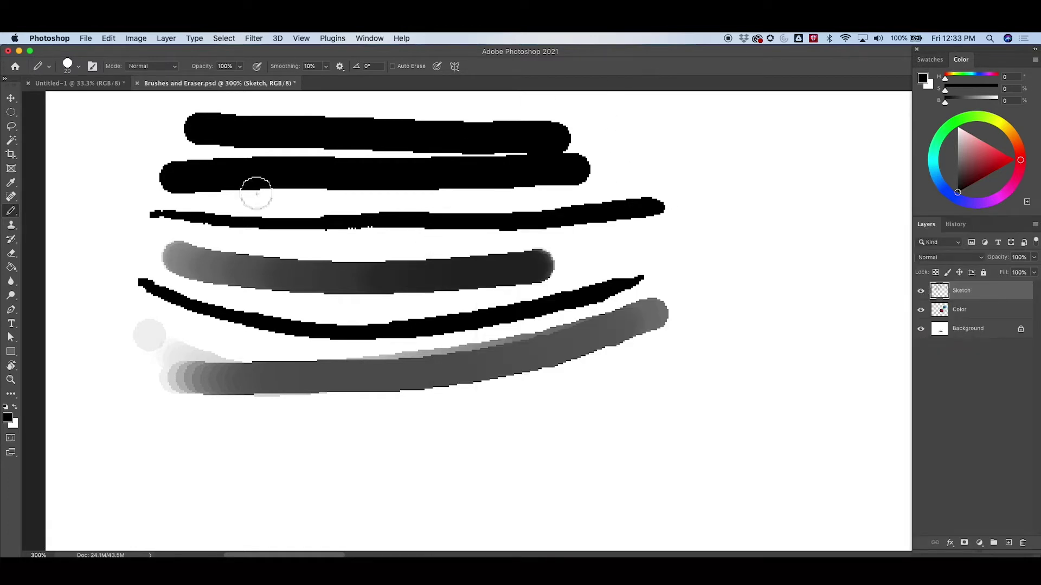
Switch to the Brush Tool with the Soft Round preset and paint a soft-edged stroke beside the pencil strokes
right_click(10, 211)
left_click(67, 210)
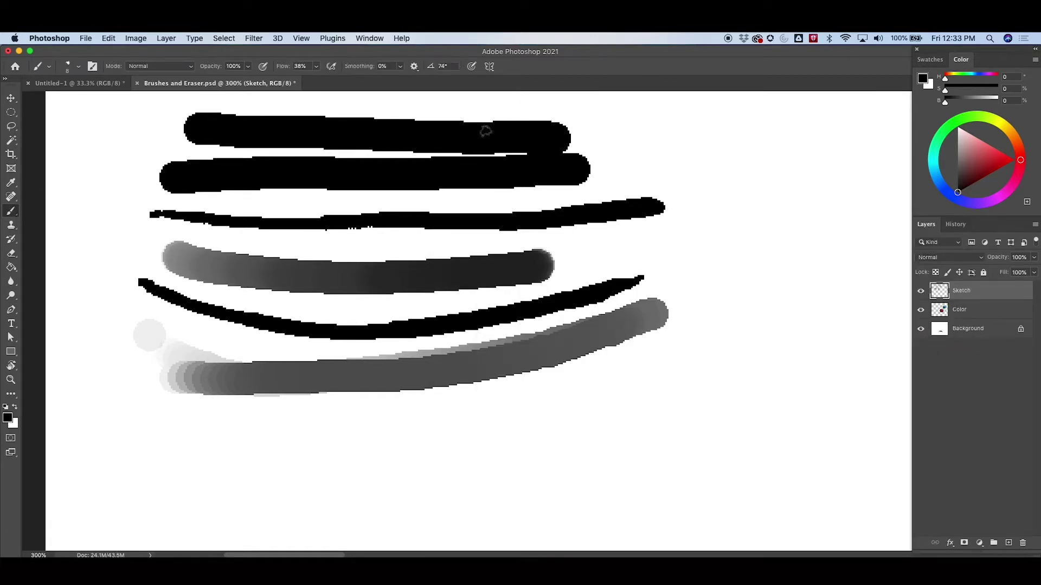
right_click(723, 190)
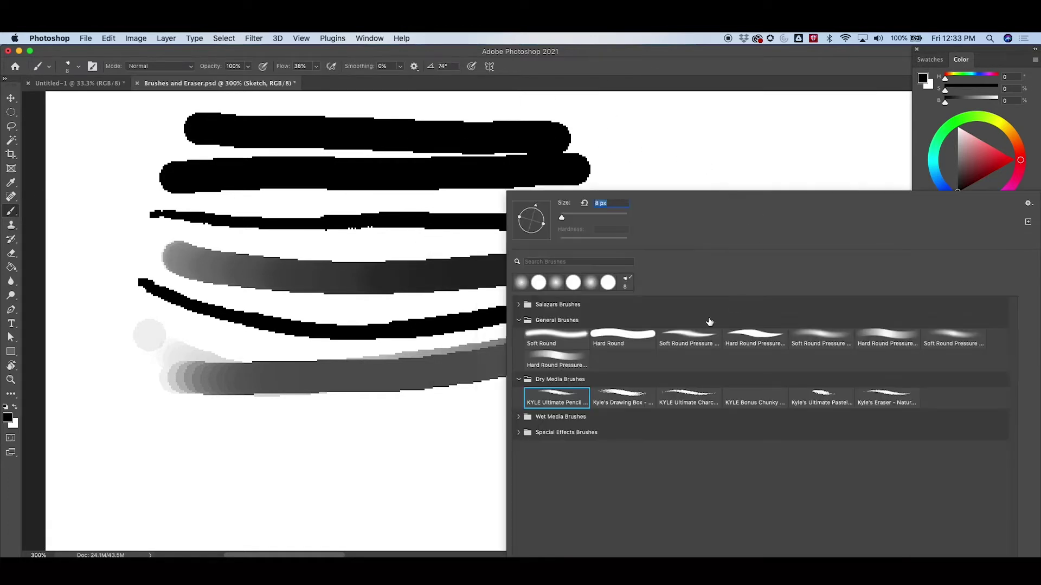
left_click(560, 339)
key("Return")
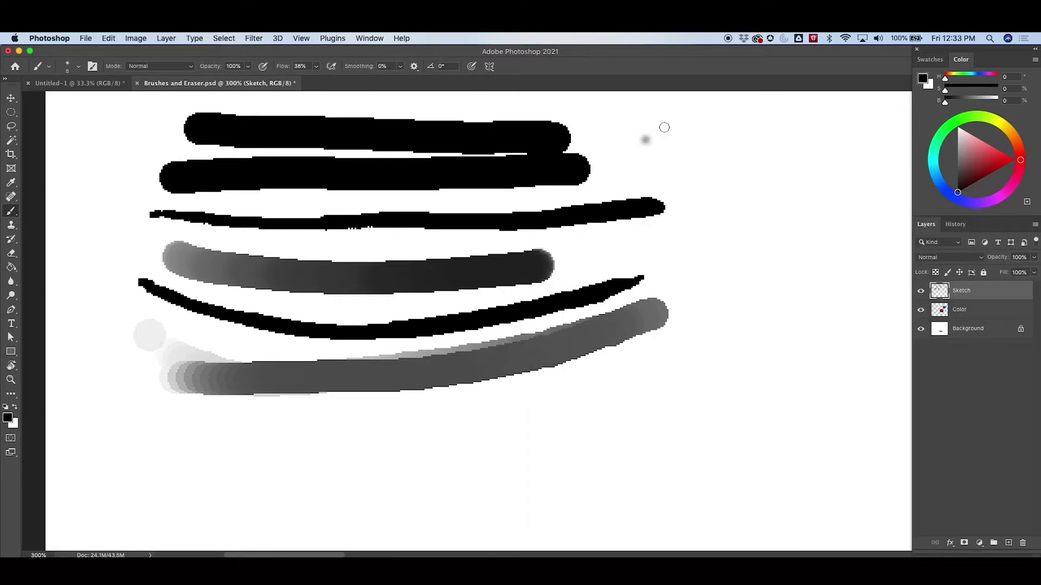
left_click_drag(630, 139, 908, 149)
Choose the Hard Round brush preset and paint a wavy black stroke just below the soft-edged one
left_click_drag(748, 309, 538, 401)
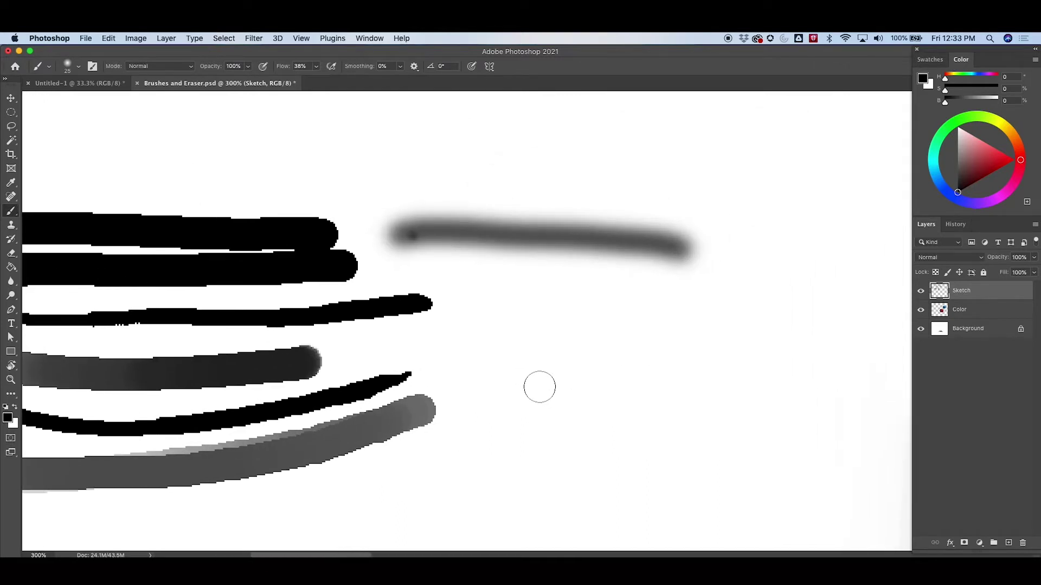
scroll(551, 386, "up", 5)
mouse_move(536, 276)
left_mouse_down()
mouse_move(544, 379)
mouse_move(569, 397)
left_mouse_up()
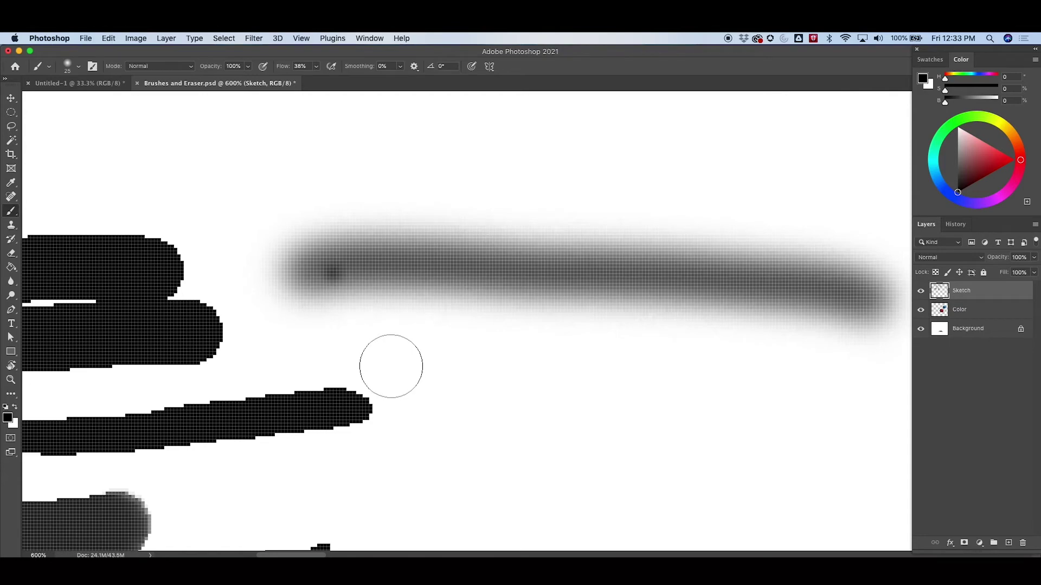
scroll(441, 346, "down", 2)
right_click(485, 308)
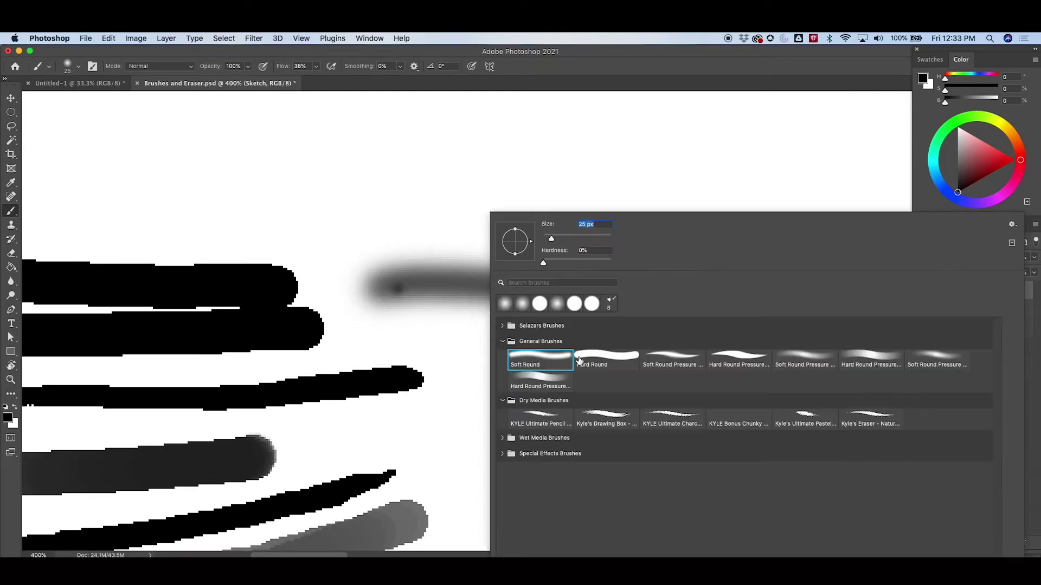
left_click(615, 367)
key("Return")
mouse_move(437, 339)
left_mouse_down()
mouse_move(601, 370)
mouse_move(760, 349)
left_mouse_up()
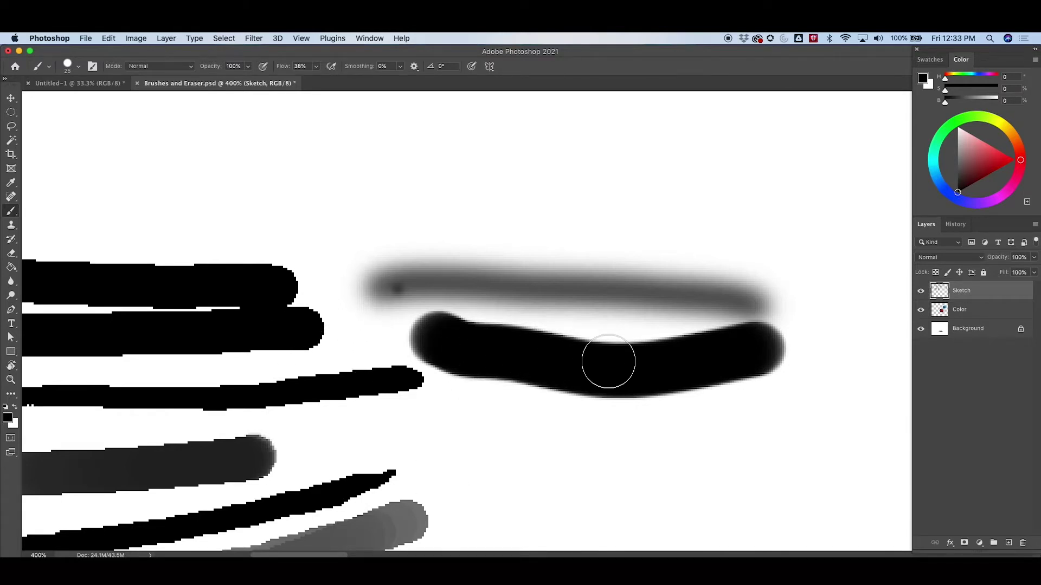
Select the empty area around all strokes using the Magic Wand with Contiguous off, and turn Contiguous back on
scroll(334, 540, "down", 10)
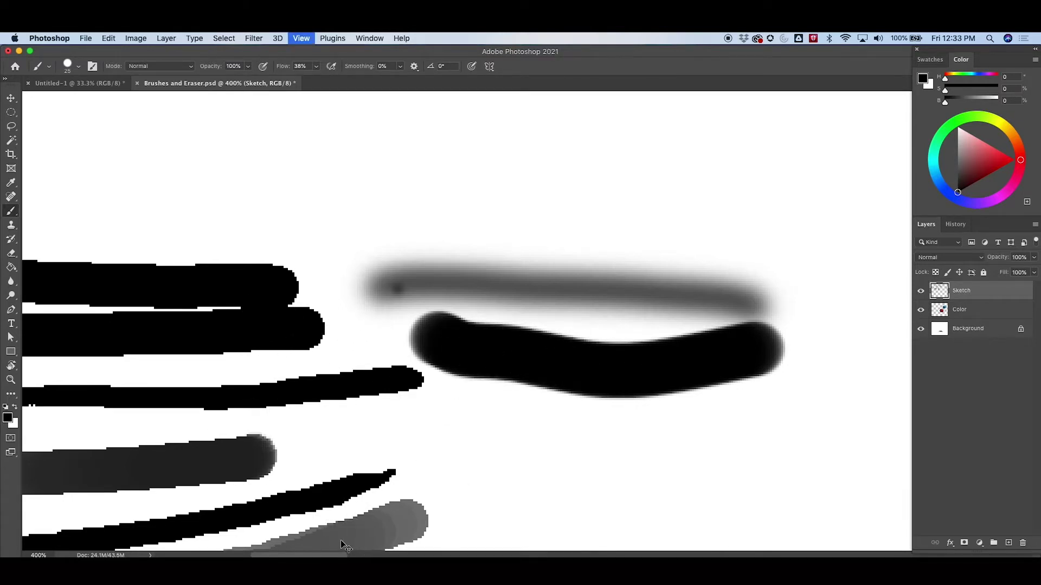
scroll(525, 321, "down", 3)
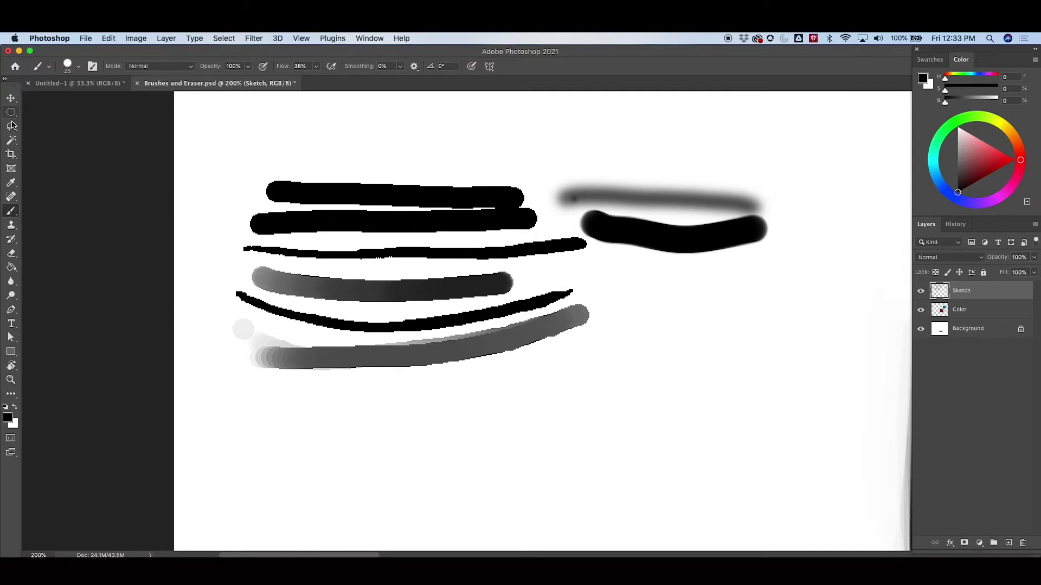
left_click(16, 142)
key("super+plus")
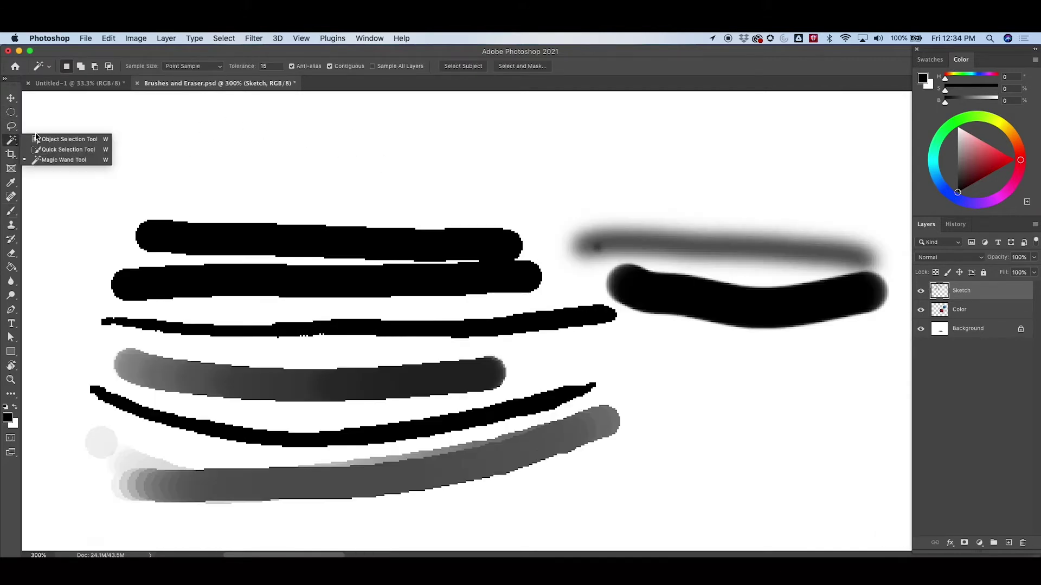
left_click(53, 160)
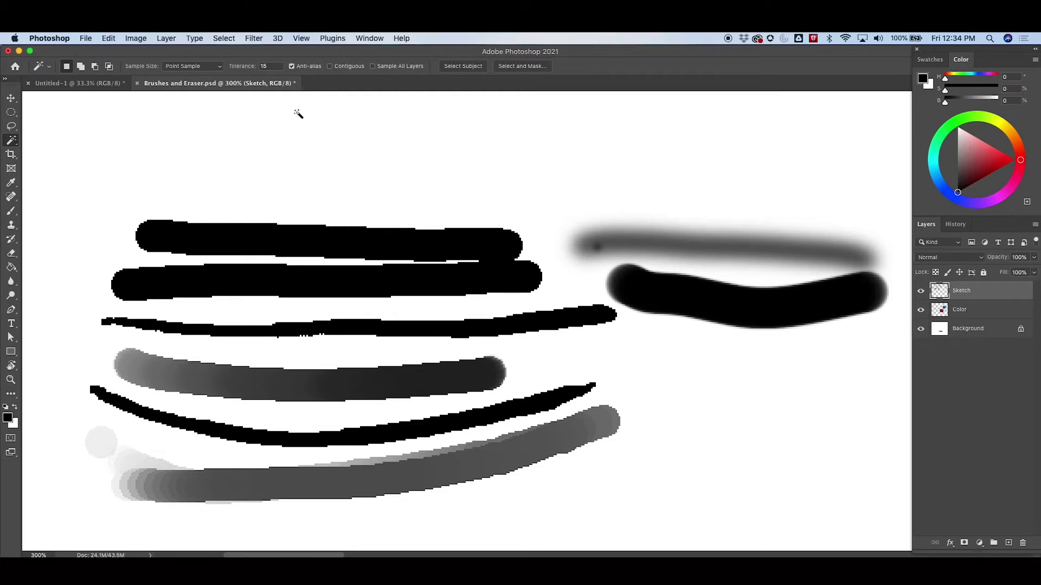
left_click(715, 296)
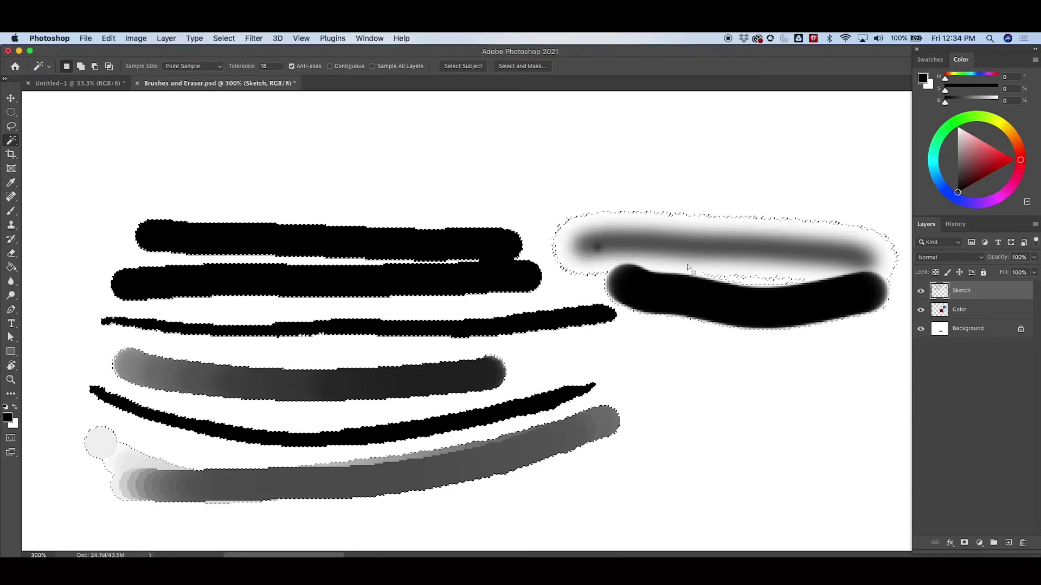
left_click(329, 66)
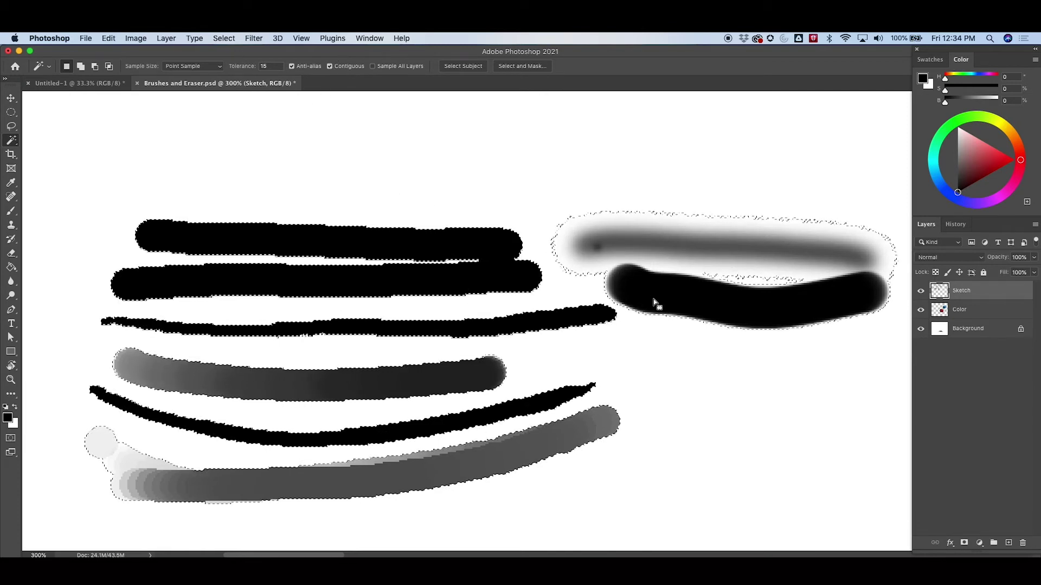
Test Magic Wand selections with Contiguous on, first on the black brush stroke and again on the two thick pencil strokes, and deselect
left_click(671, 297)
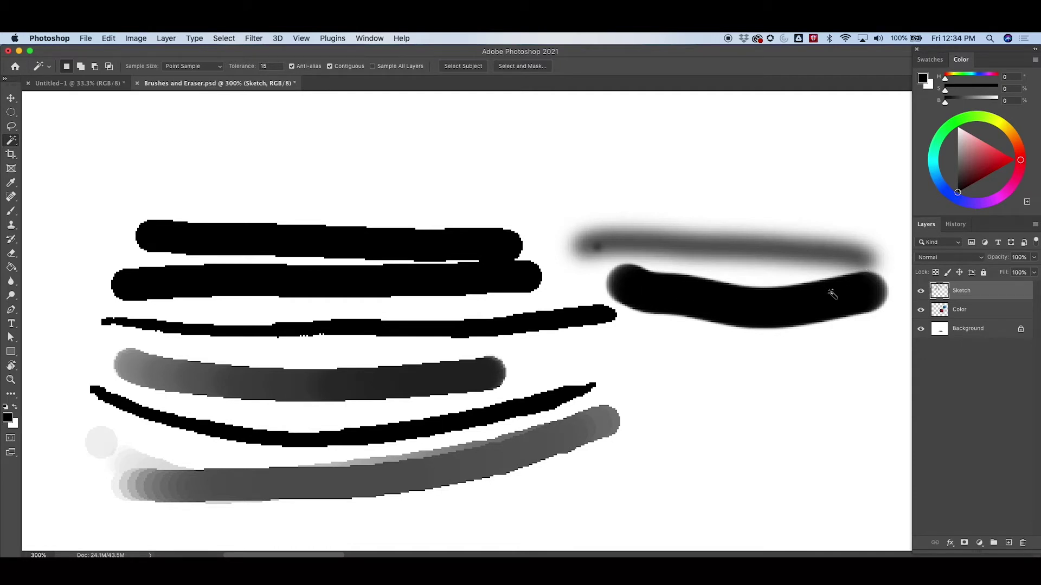
left_click(738, 304)
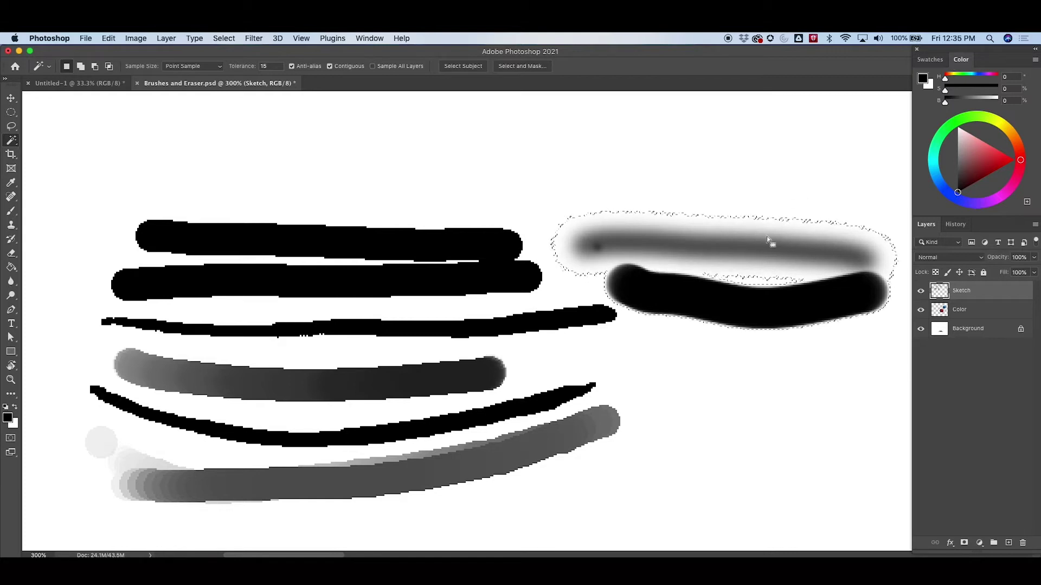
left_click(279, 233)
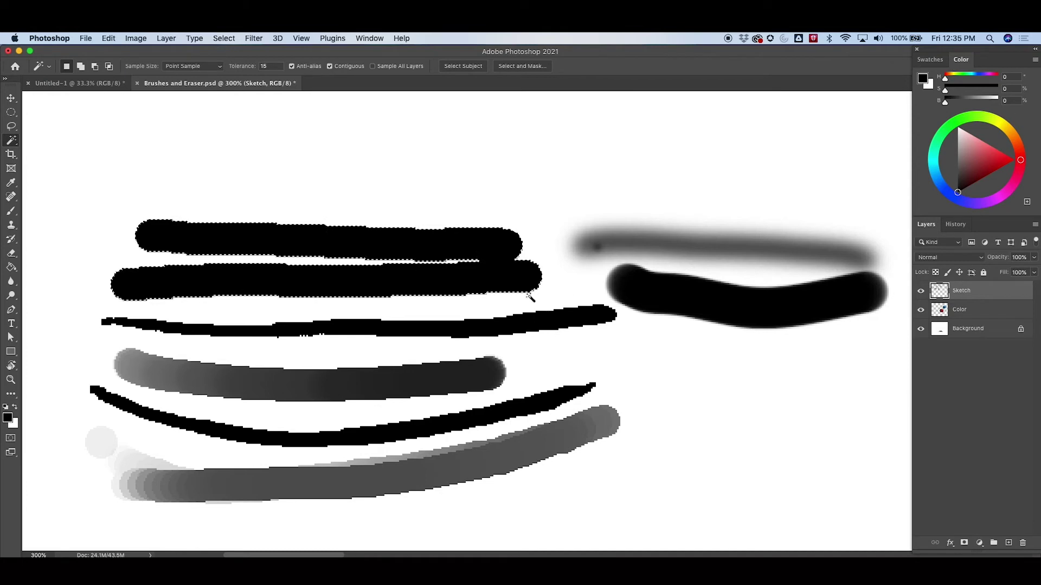
left_click(281, 196)
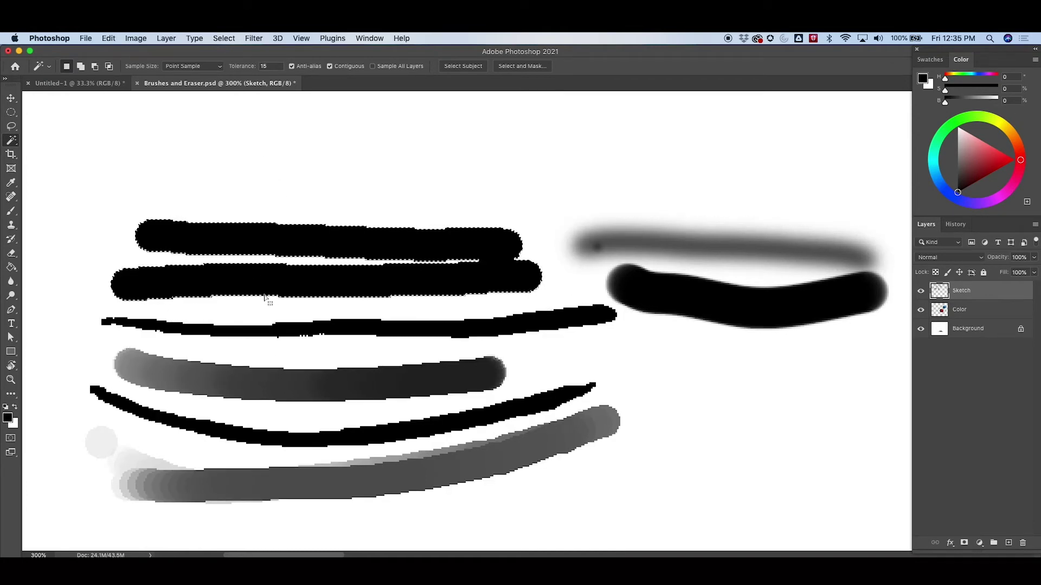
key("super+d")
Select the empty area around the strokes, paint a red patch behind the two thick pencil strokes with the Brush Tool, and deselect
left_click(311, 218)
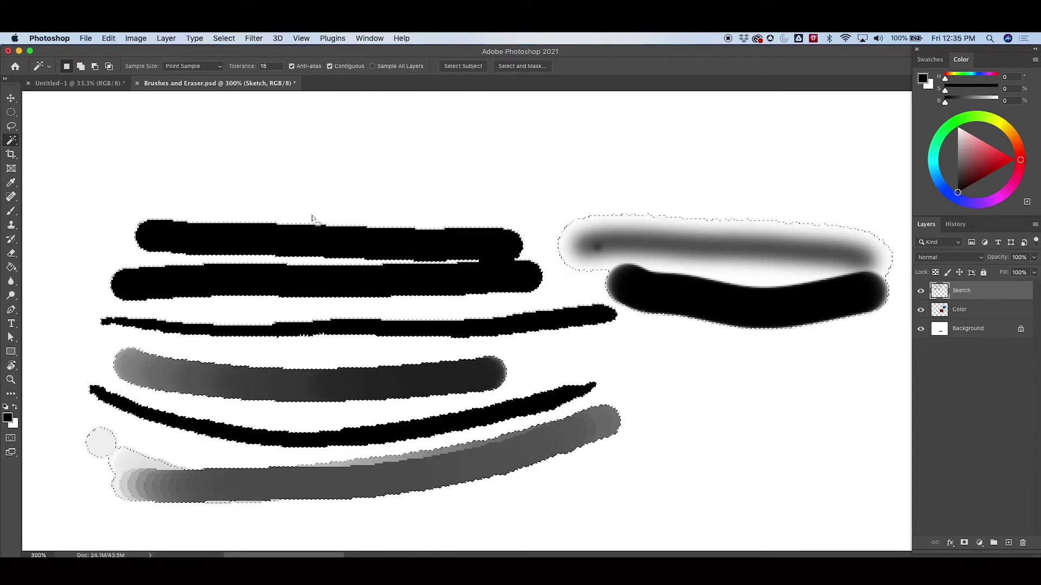
key("b")
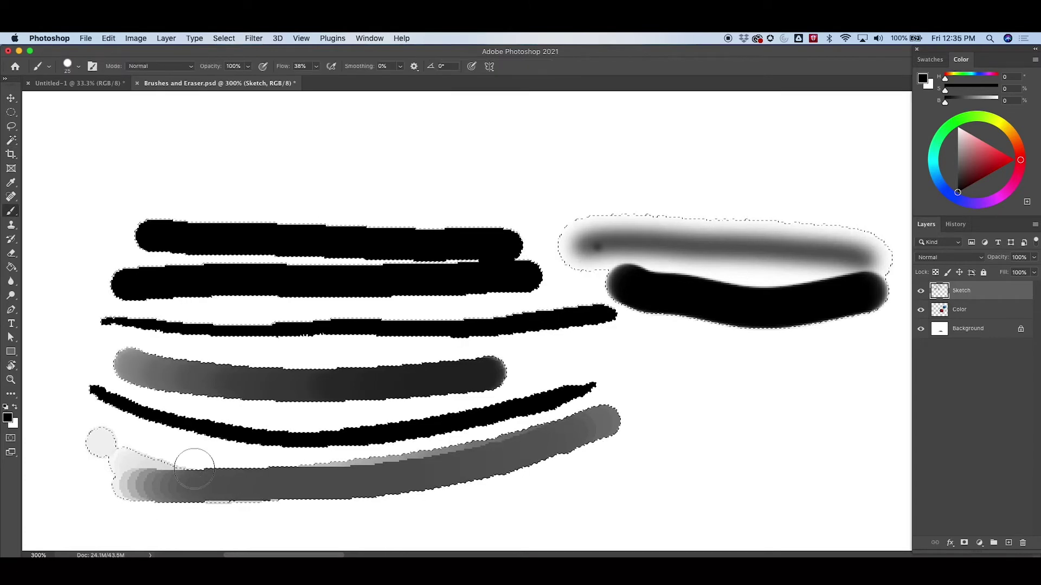
left_click(1003, 156)
mouse_move(290, 173)
left_mouse_down()
mouse_move(257, 262)
mouse_move(299, 212)
mouse_move(337, 191)
mouse_move(307, 253)
mouse_move(366, 210)
mouse_move(379, 242)
left_mouse_up()
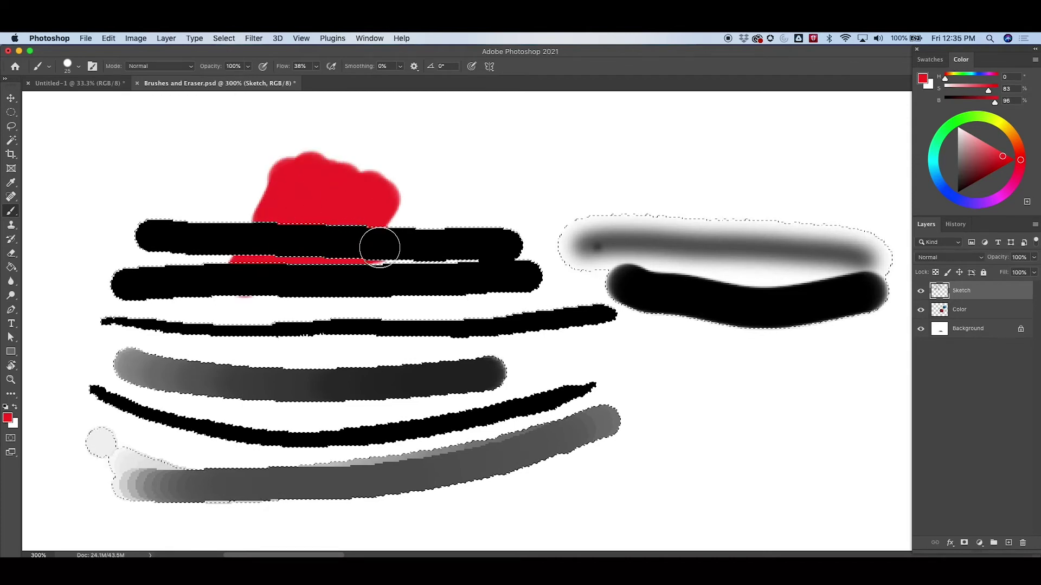
key("super+d")
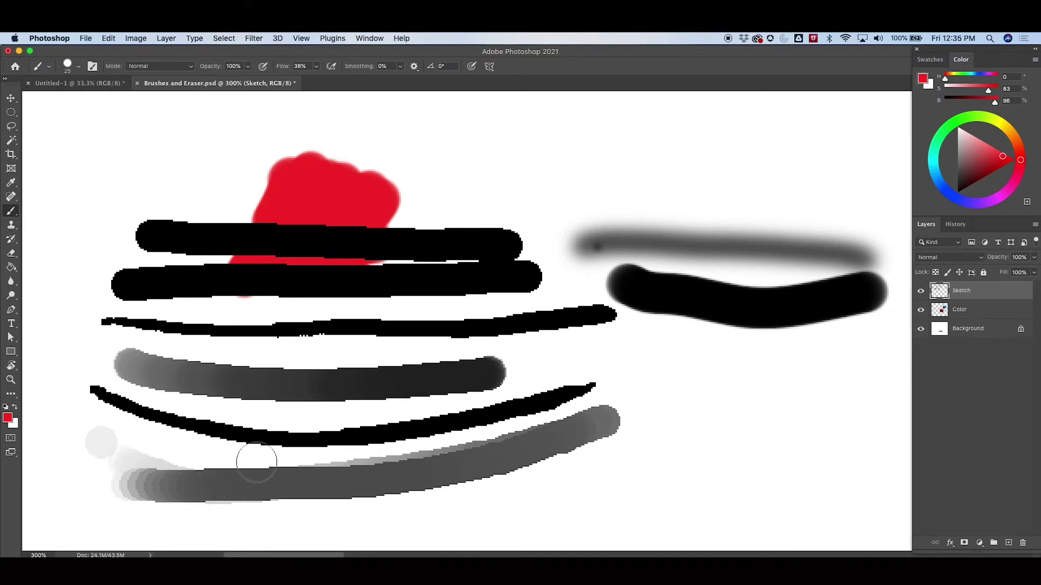
left_click_drag(256, 462, 311, 457)
key("super+z")
right_click(12, 211)
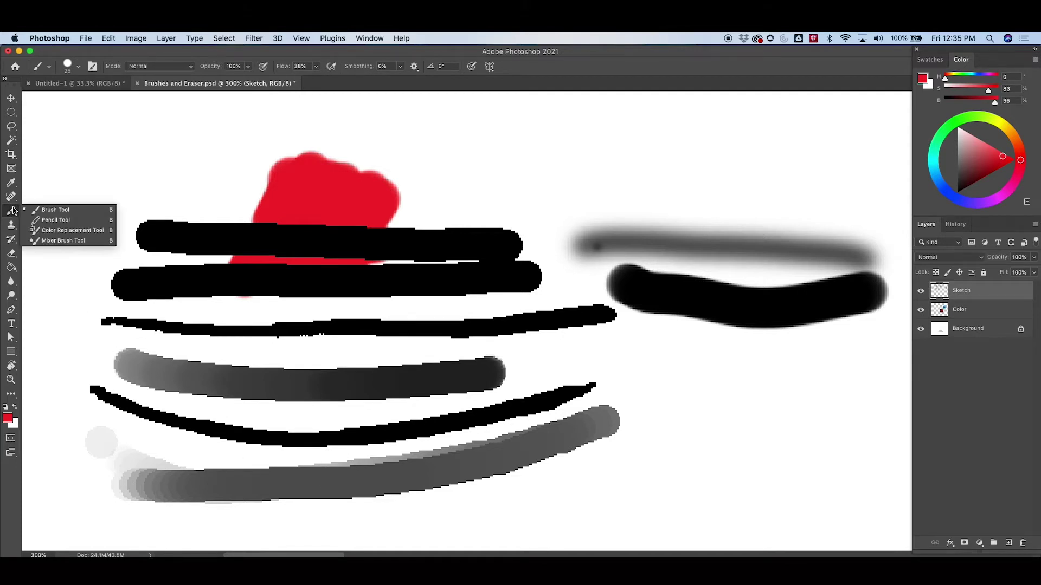
Test Magic Wand selections on the thin curved pencil stroke, the grey pencil stroke and the black brush stroke
left_click(13, 142)
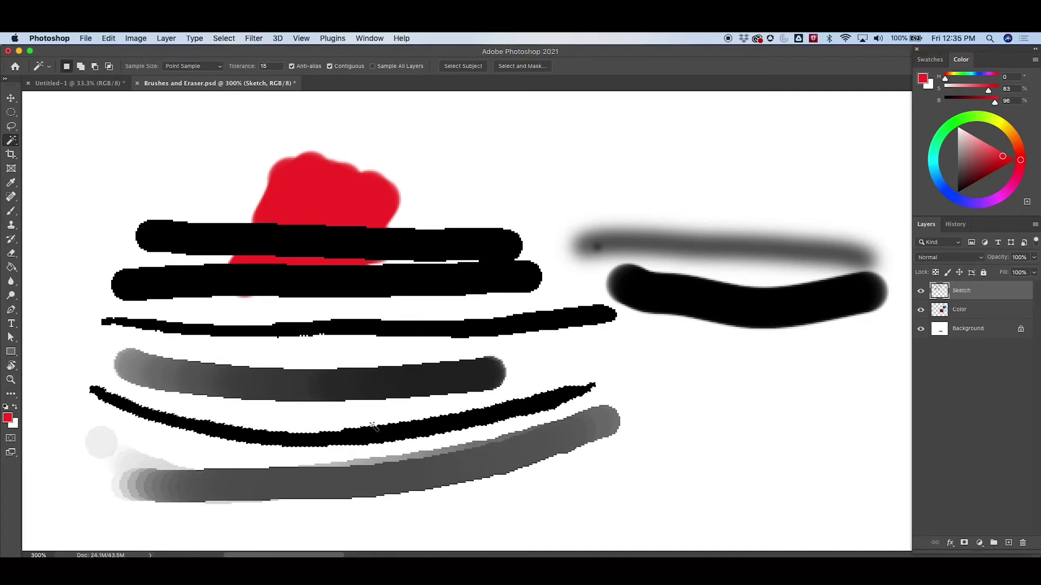
left_click(333, 374)
left_click(746, 307)
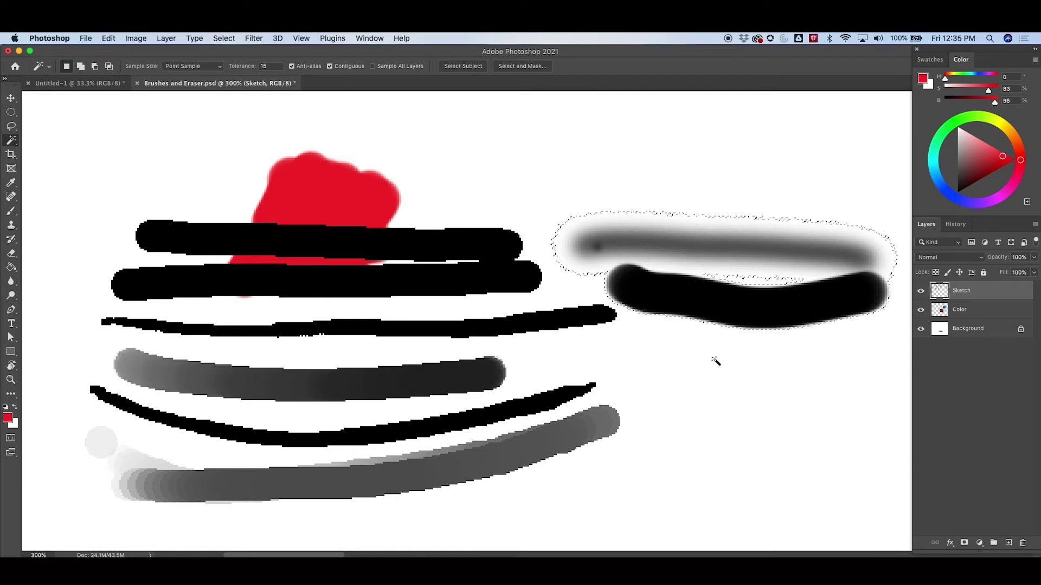
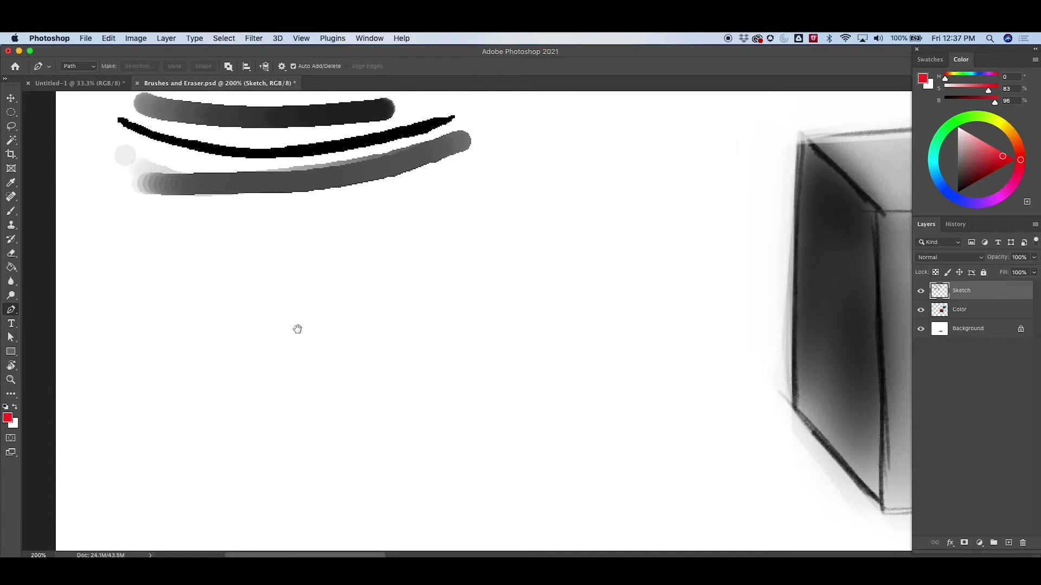
Set the Brush Tool to the 25 px Hard Round Pressure preset whose stroke tapers in size, with blank canvas below the strokes in view
mouse_move(298, 327)
left_mouse_down()
mouse_move(345, 376)
mouse_move(309, 341)
mouse_move(469, 385)
mouse_move(591, 253)
mouse_move(478, 347)
mouse_move(416, 469)
mouse_move(421, 383)
mouse_move(488, 376)
left_mouse_up()
key("super+equal")
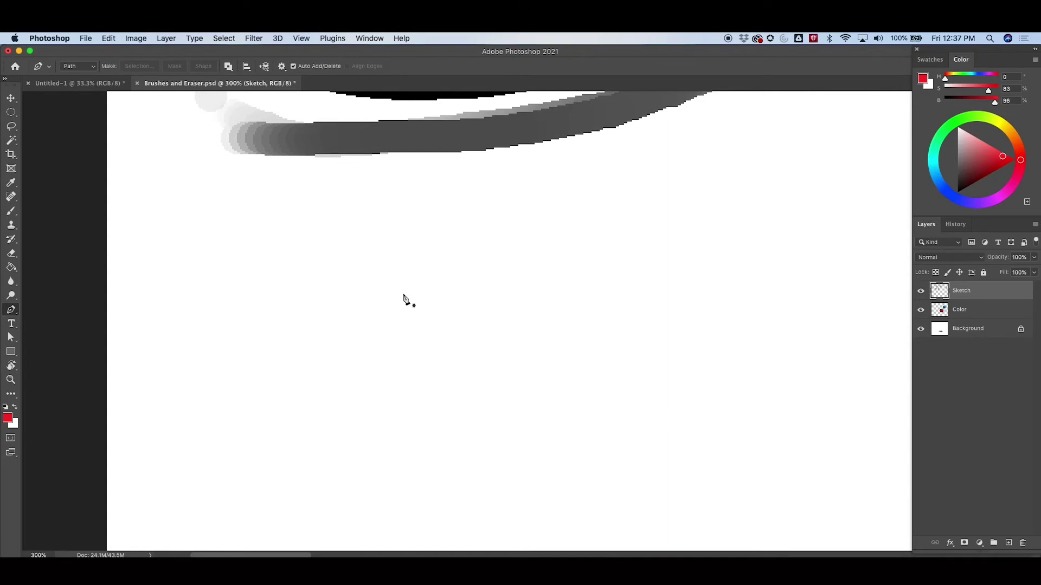
mouse_move(557, 465)
left_mouse_down()
mouse_move(191, 432)
mouse_move(402, 349)
mouse_move(555, 360)
mouse_move(206, 399)
left_mouse_up()
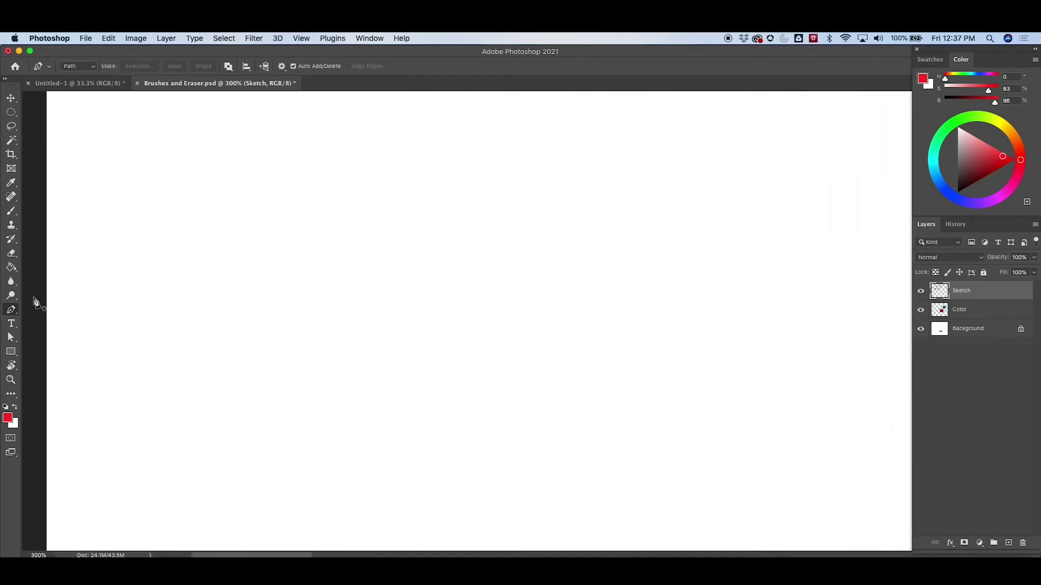
left_click(15, 213)
left_click(12, 211)
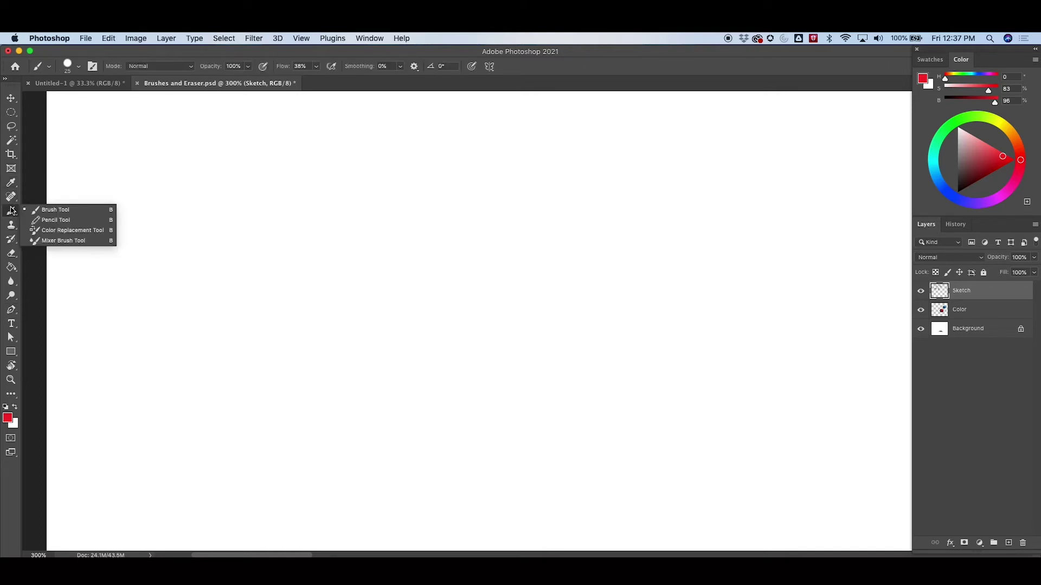
left_click(64, 209)
right_click(259, 225)
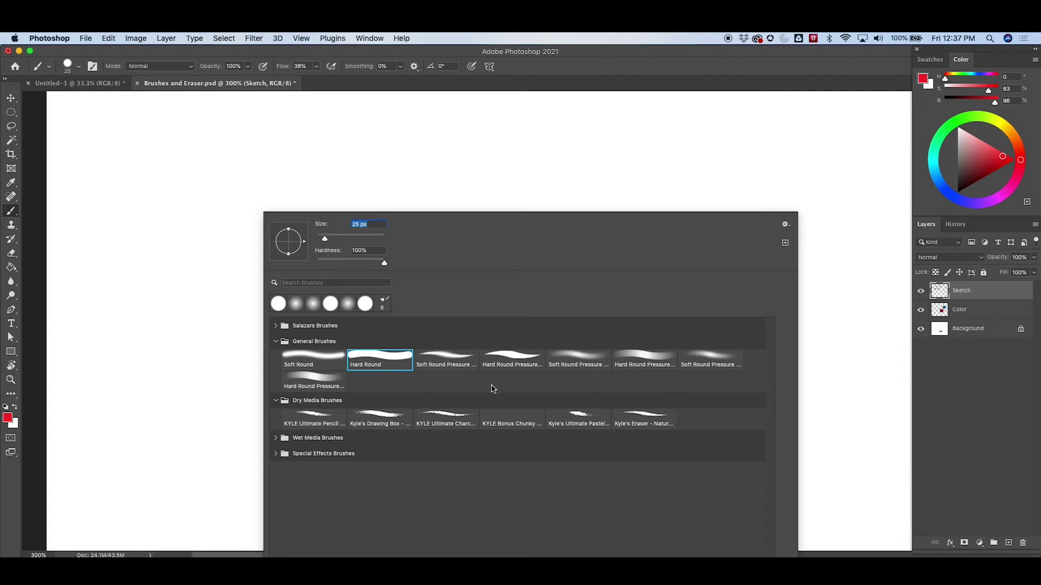
left_click(520, 357)
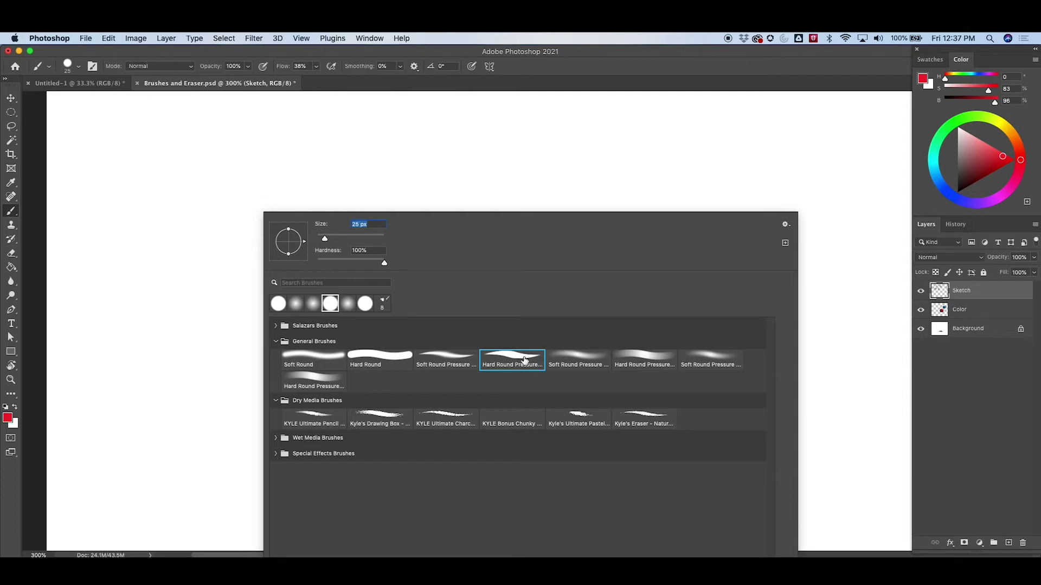
left_click(598, 55)
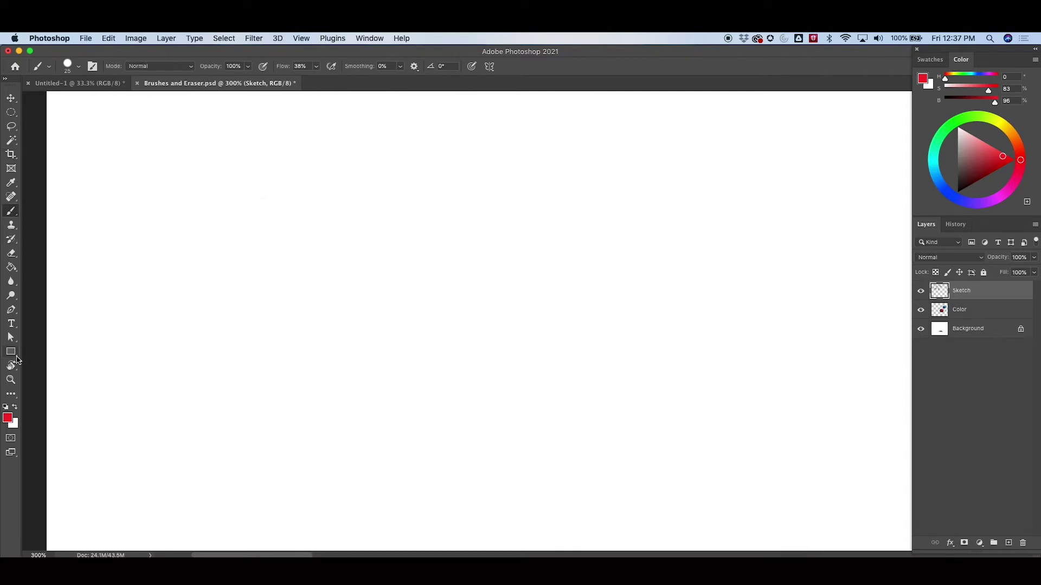
Draw an open square-wave path of twelve straight-line anchor points with three raised sections across the blank canvas using the Pen Tool
left_click(13, 311)
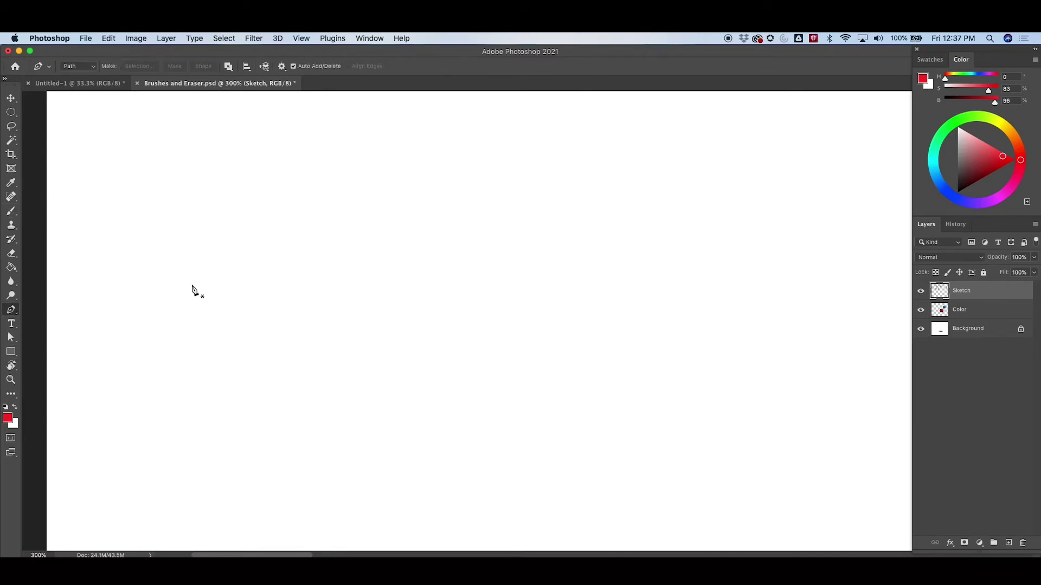
scroll(191, 284, "left", 2)
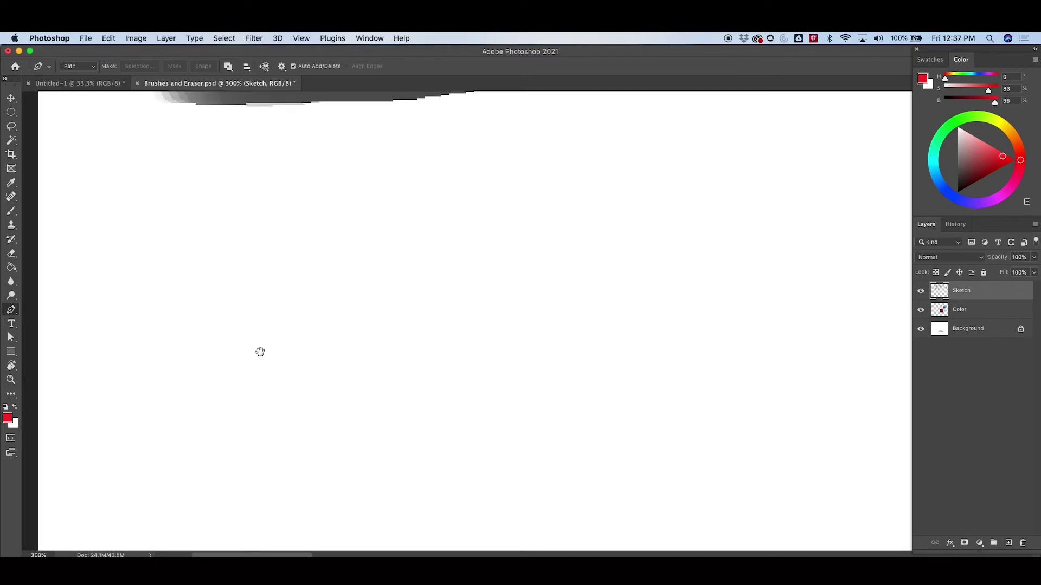
left_click(196, 264)
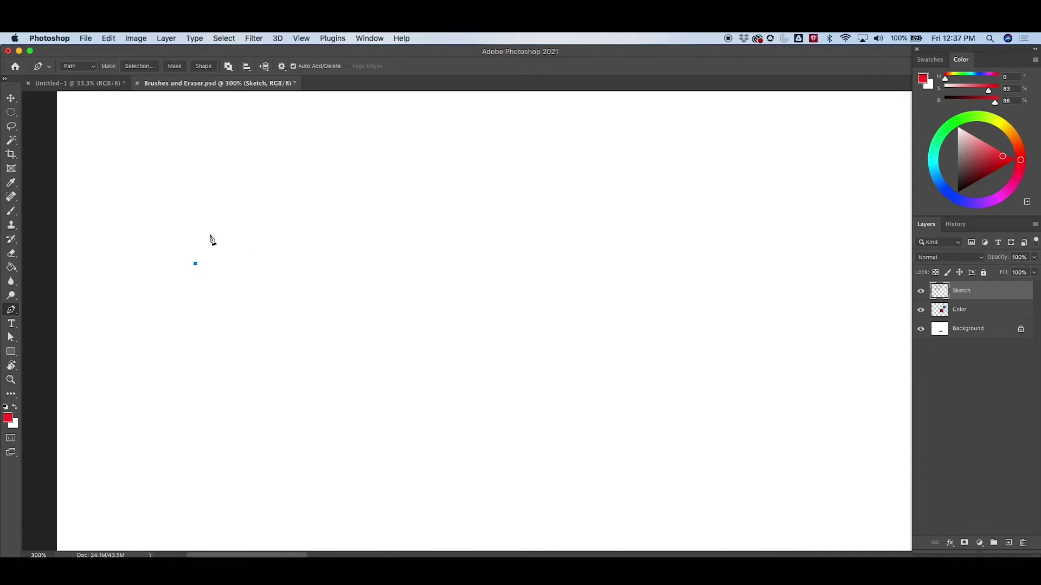
left_click(200, 153)
left_click(301, 151)
left_click(301, 257)
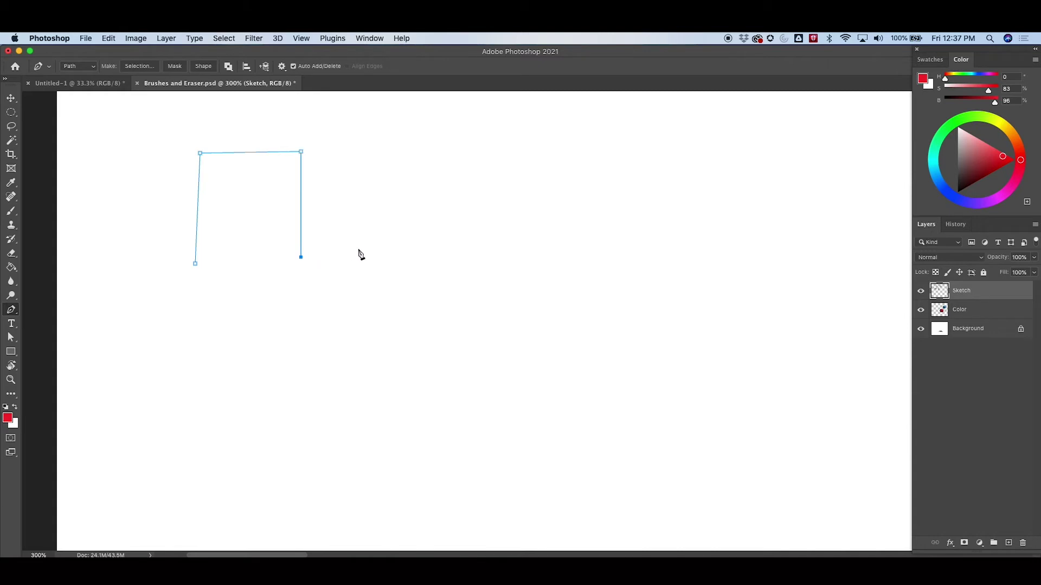
left_click(408, 257)
left_click(415, 146)
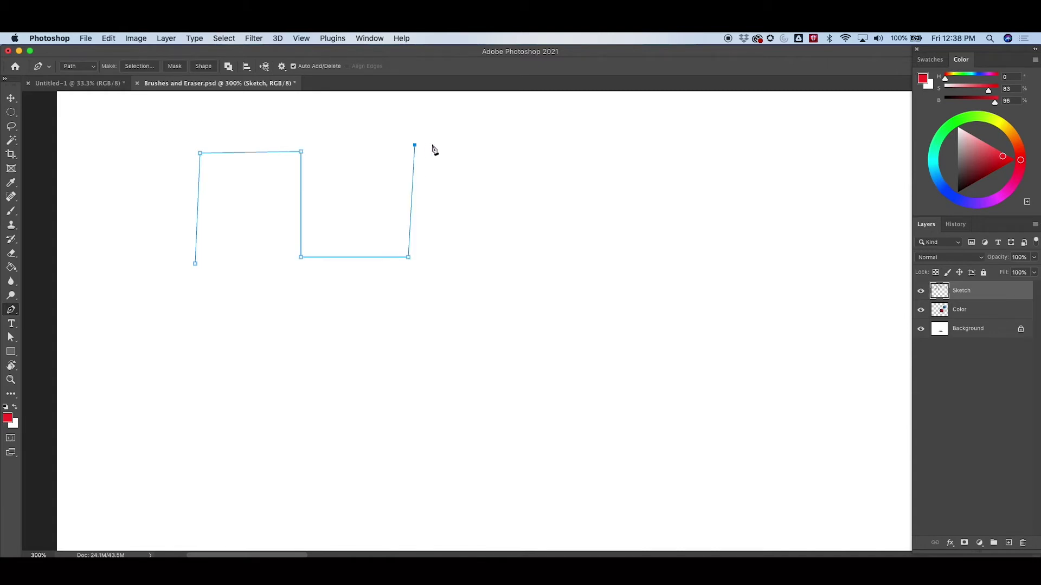
left_click(523, 144)
left_click(523, 259)
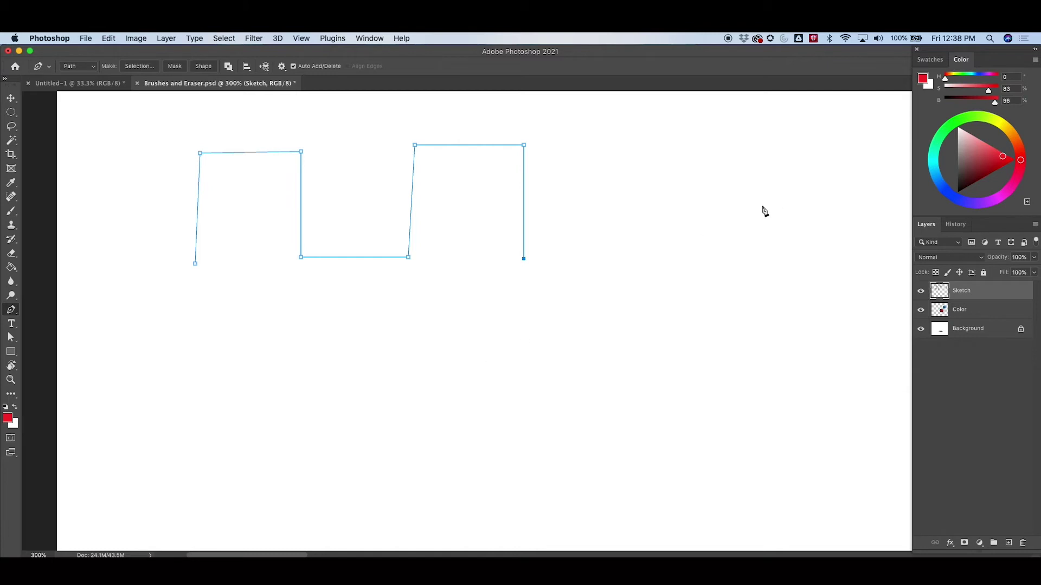
left_click(647, 260)
left_click(660, 151)
left_click(747, 155)
left_click(759, 251)
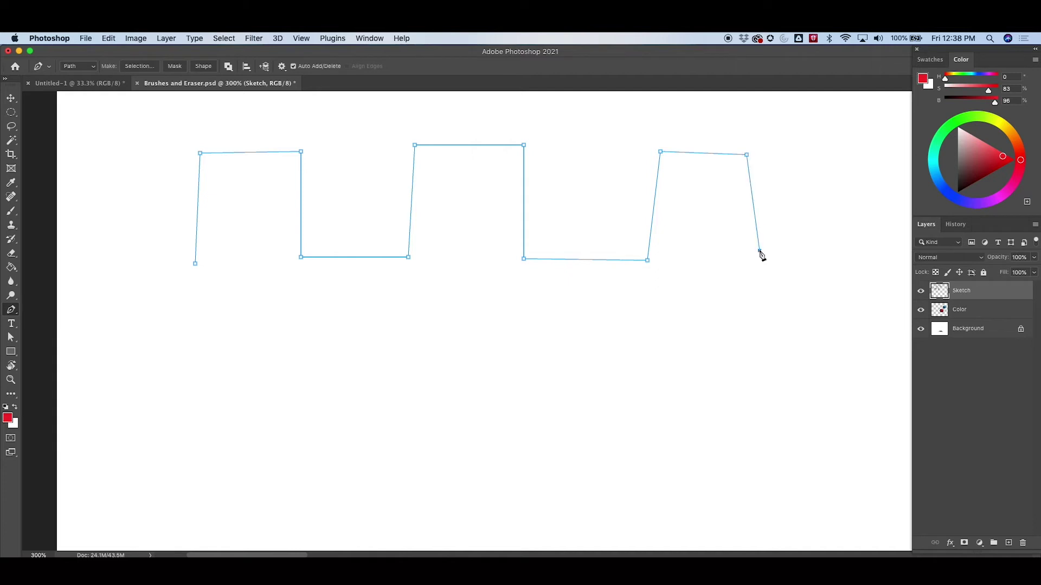
Straighten the path's outer sections with the Direct Selection Tool by moving its start point, end point and the lower anchor of the last raised section
left_click(10, 337)
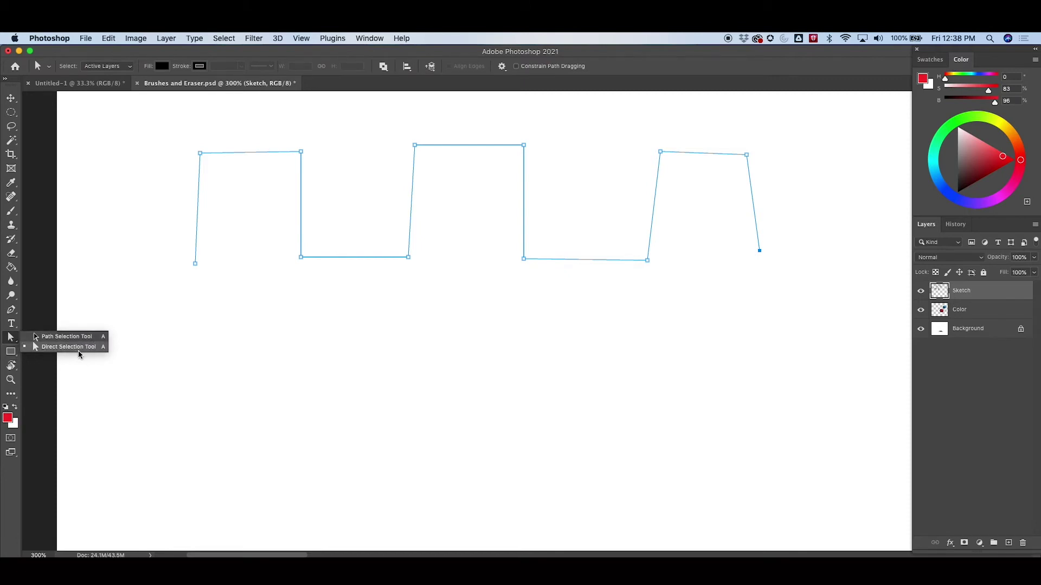
left_click(96, 348)
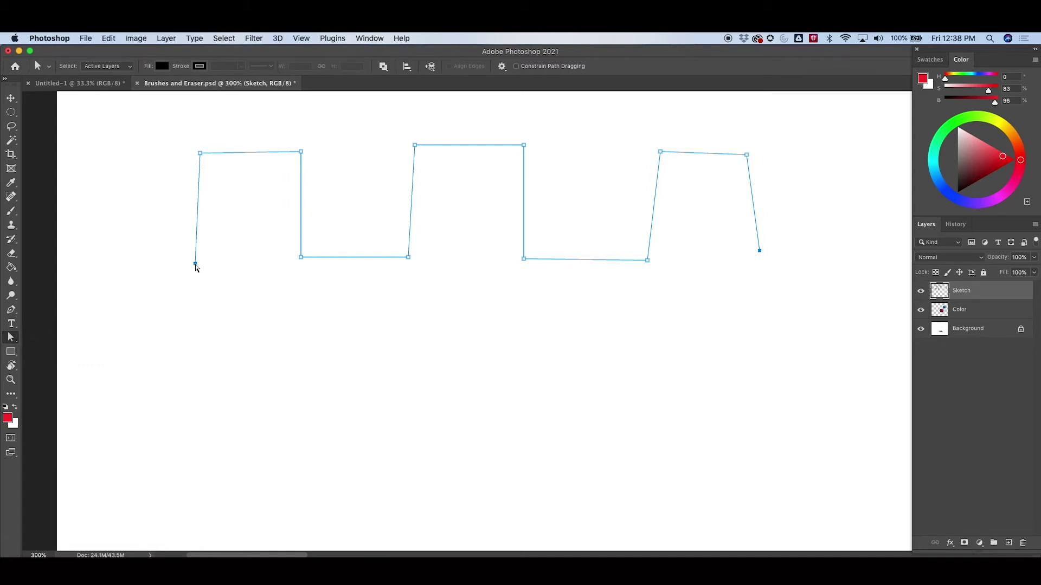
left_click_drag(198, 266, 199, 266)
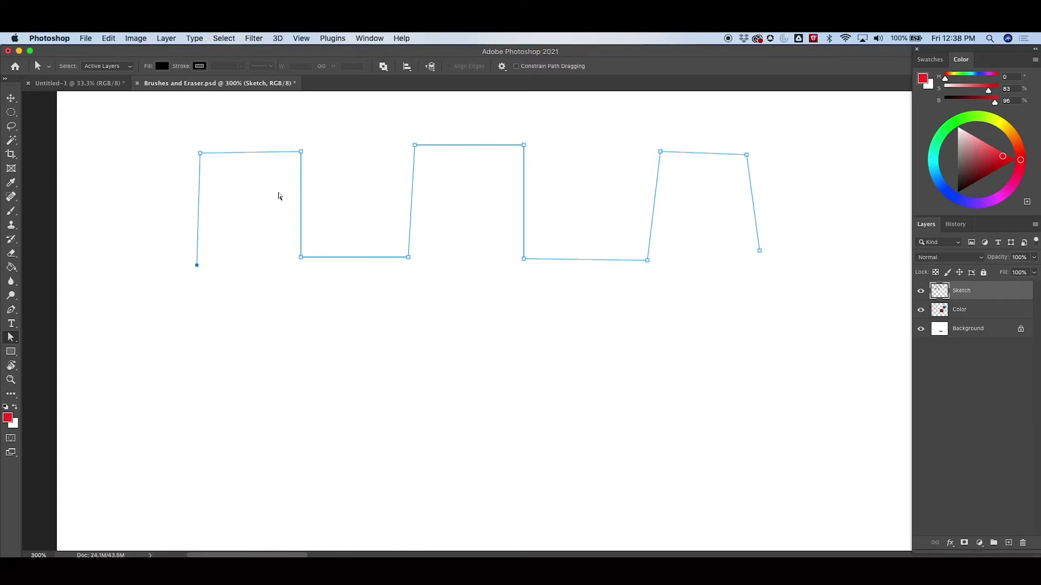
left_click(762, 257)
left_click(760, 251)
left_click_drag(760, 254, 743, 262)
left_click_drag(647, 261, 656, 261)
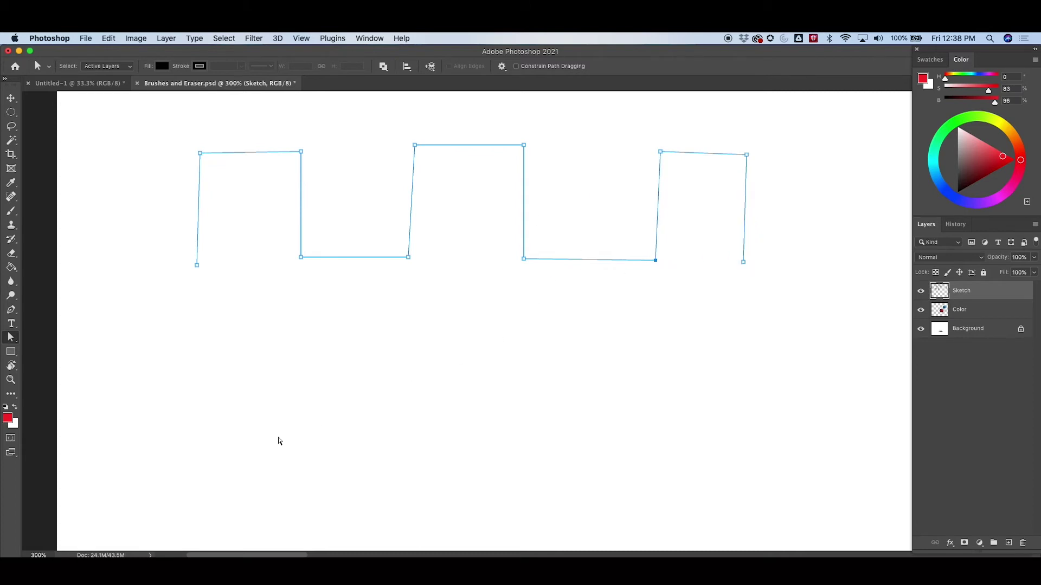
Try stroking the square-wave path with the Brush tool and Simulate Pressure on, and undo the stroke
scroll(344, 291, "up", 3)
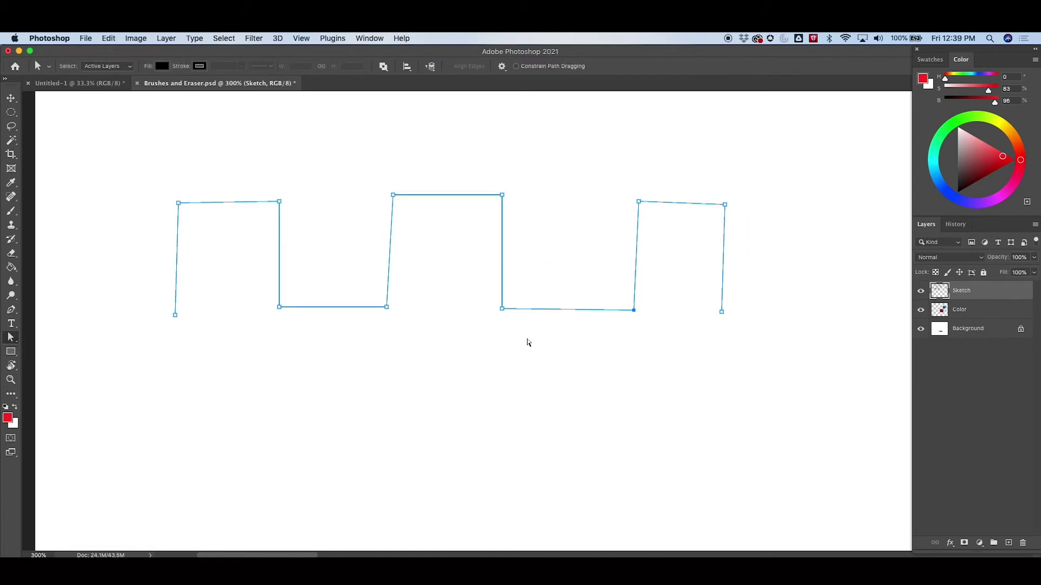
left_click(12, 310)
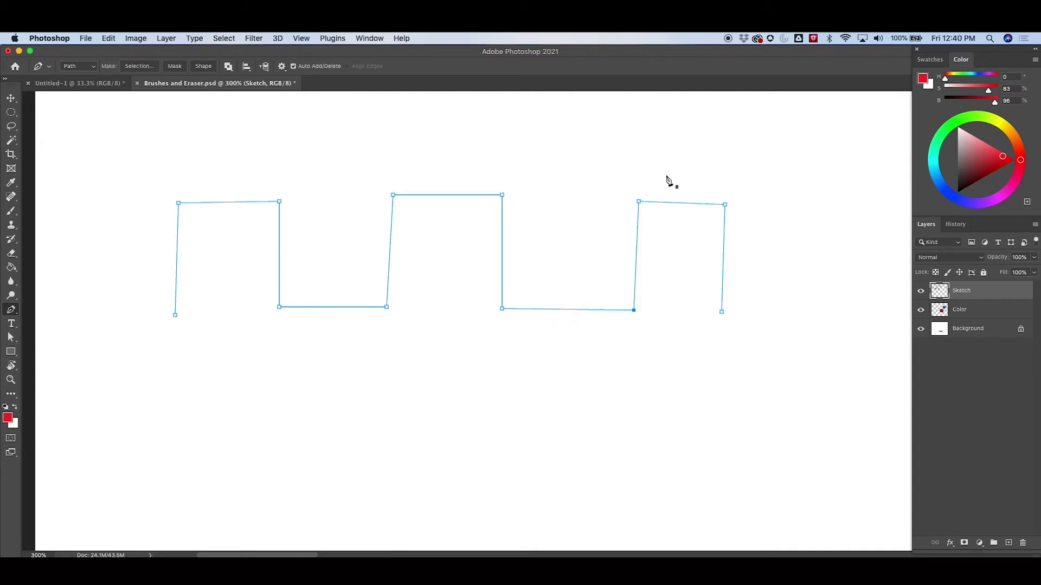
right_click(563, 311)
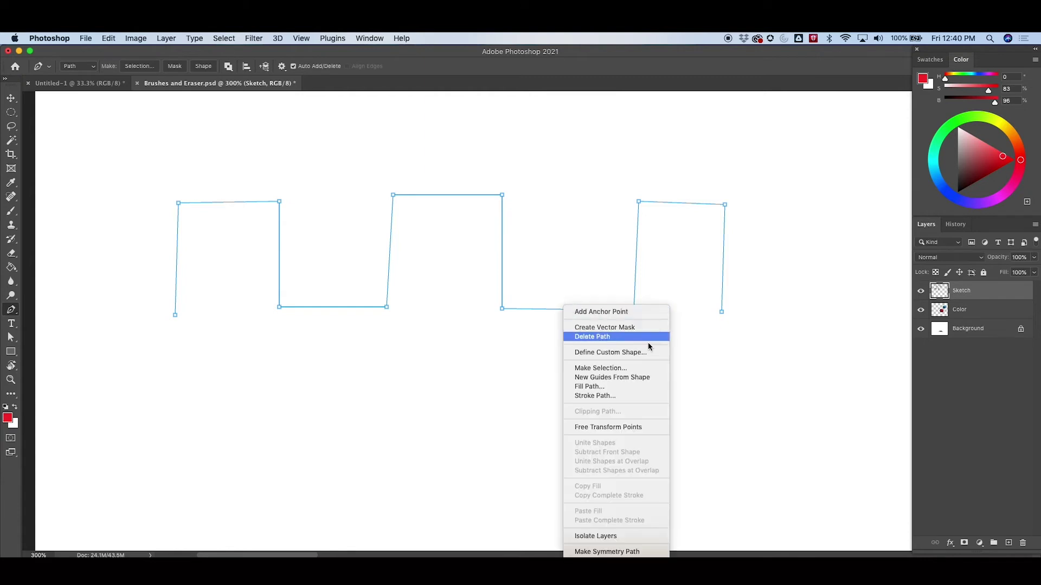
left_click(596, 396)
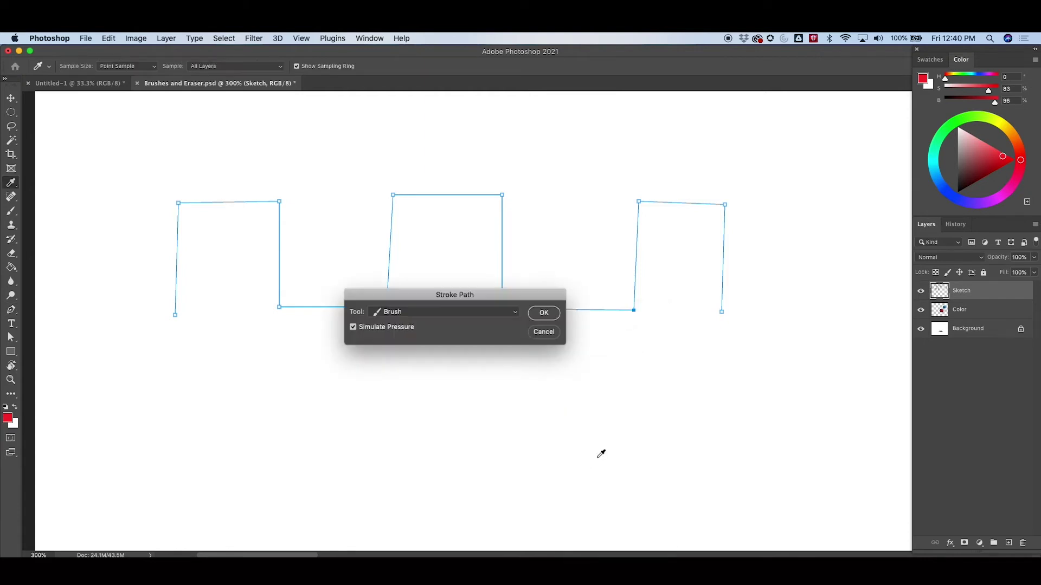
left_click(517, 312)
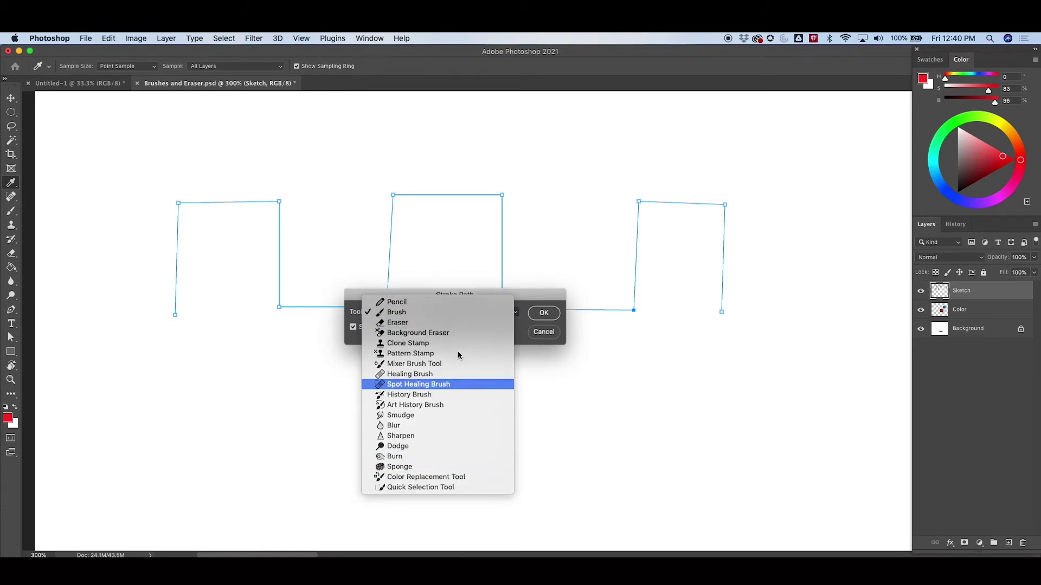
left_click(433, 314)
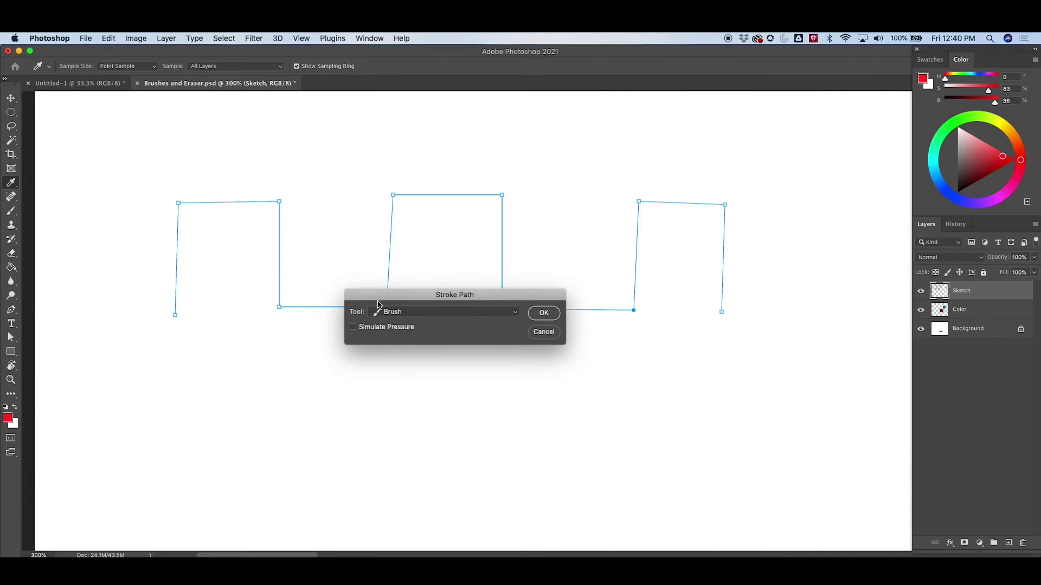
left_click(544, 312)
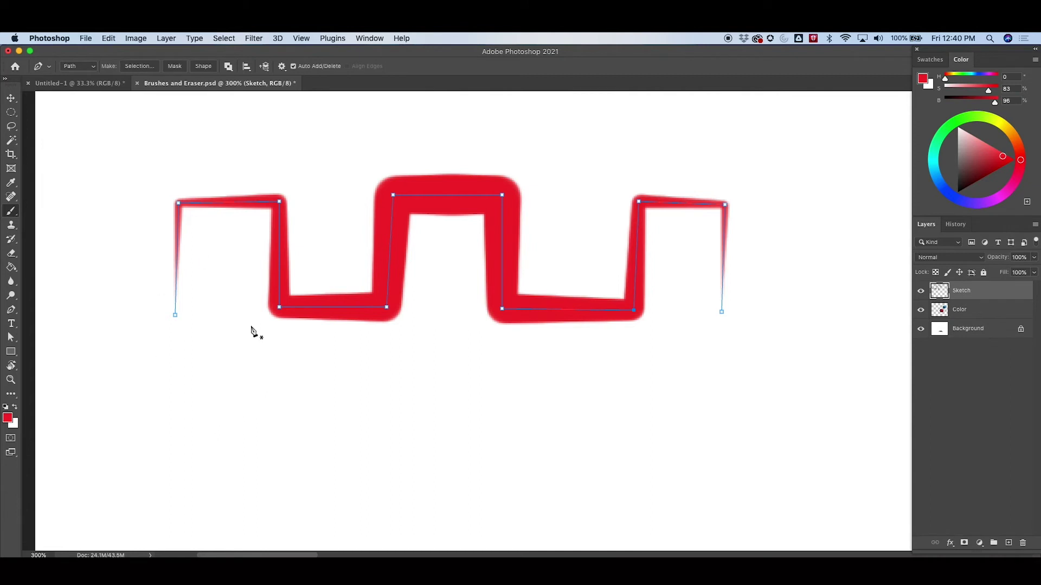
key("super+z")
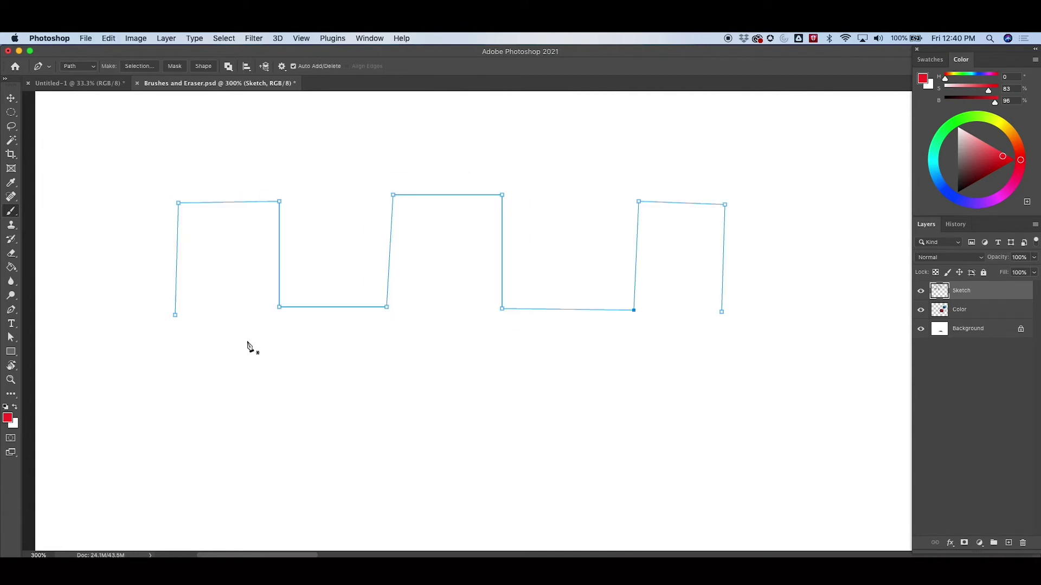
Stroke the square-wave path with the Brush tool and Simulate Pressure off, and switch to the Move Tool to hide the path outline
right_click(562, 311)
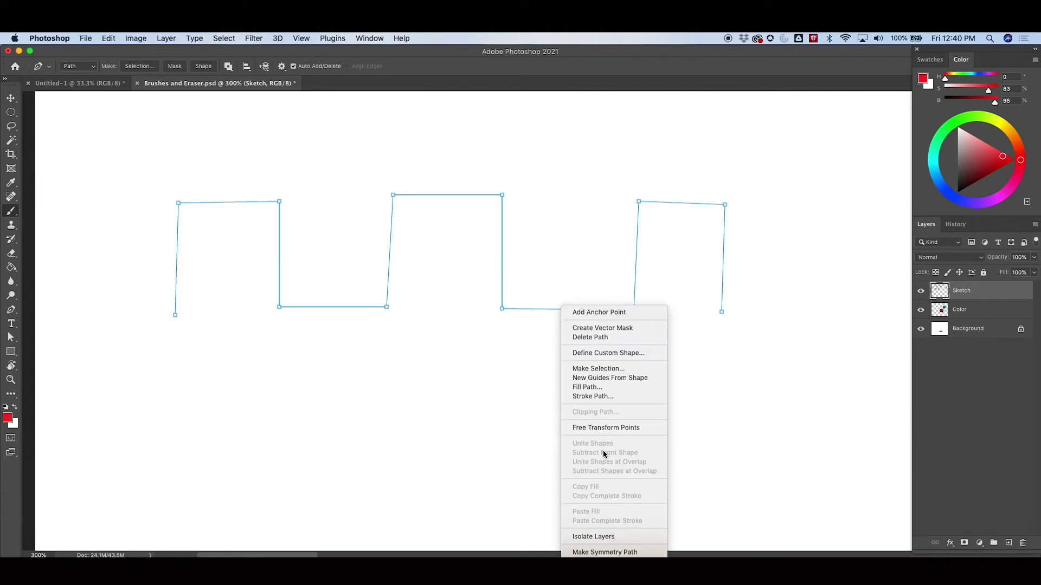
left_click(609, 397)
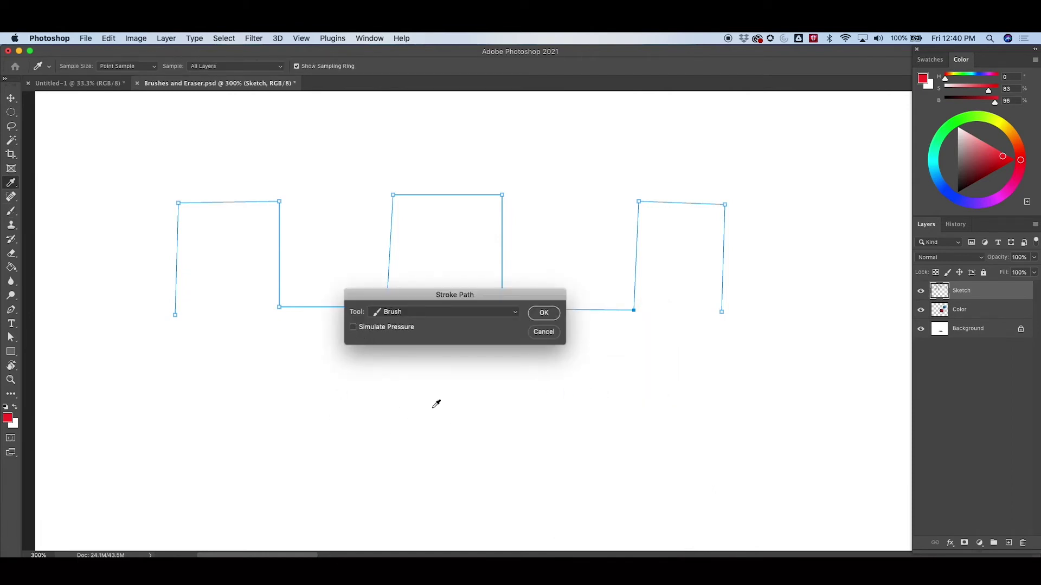
left_click(544, 313)
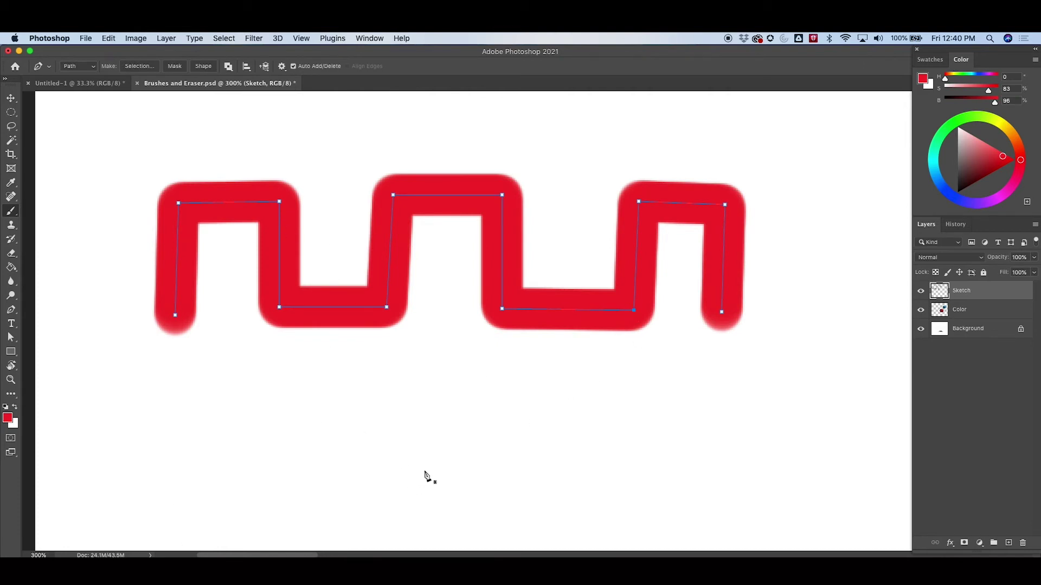
mouse_move(423, 456)
left_mouse_down()
mouse_move(490, 422)
mouse_move(419, 439)
left_mouse_up()
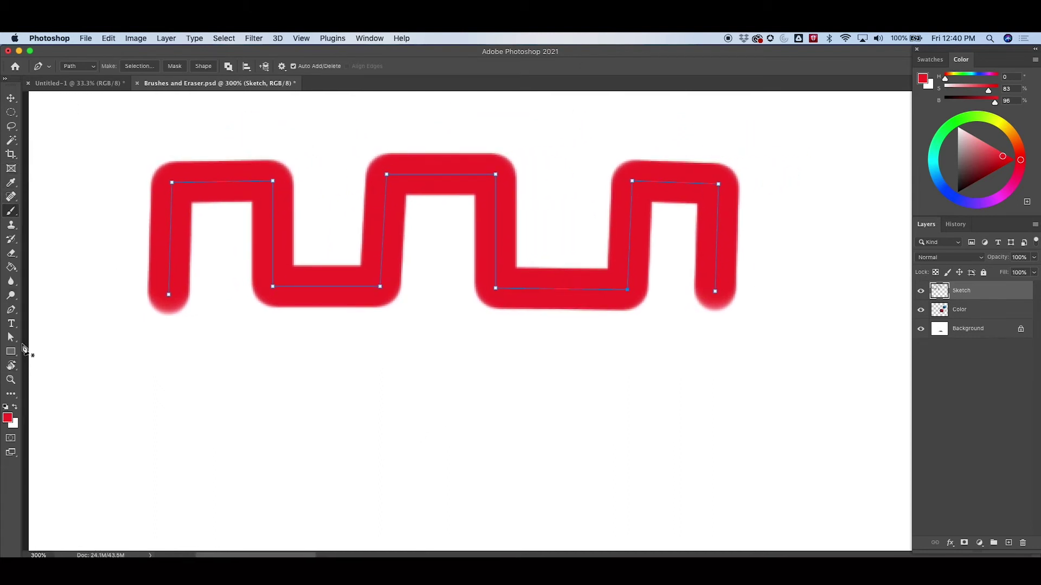
left_click(11, 310)
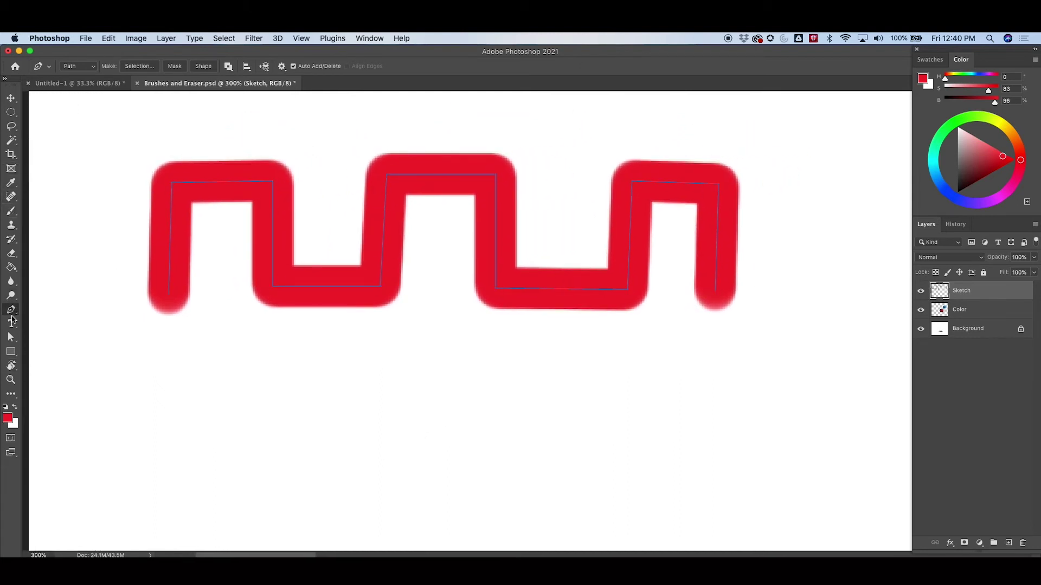
left_click(11, 98)
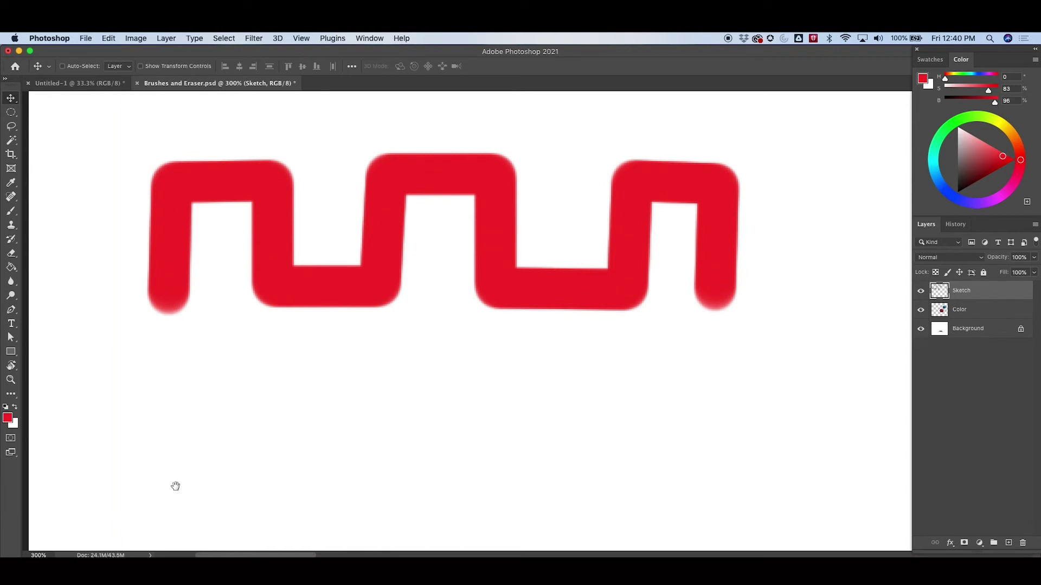
Try a short zigzag of straight-line Pen Tool anchor points on the blank canvas below the red stroke, and undo them
left_click_drag(252, 445, 262, 380)
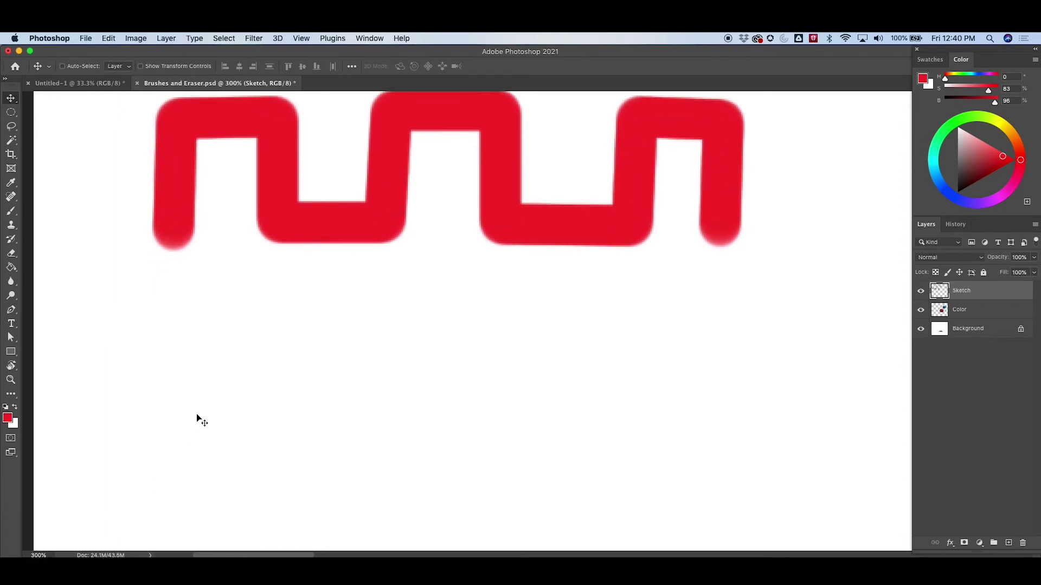
left_click(10, 310)
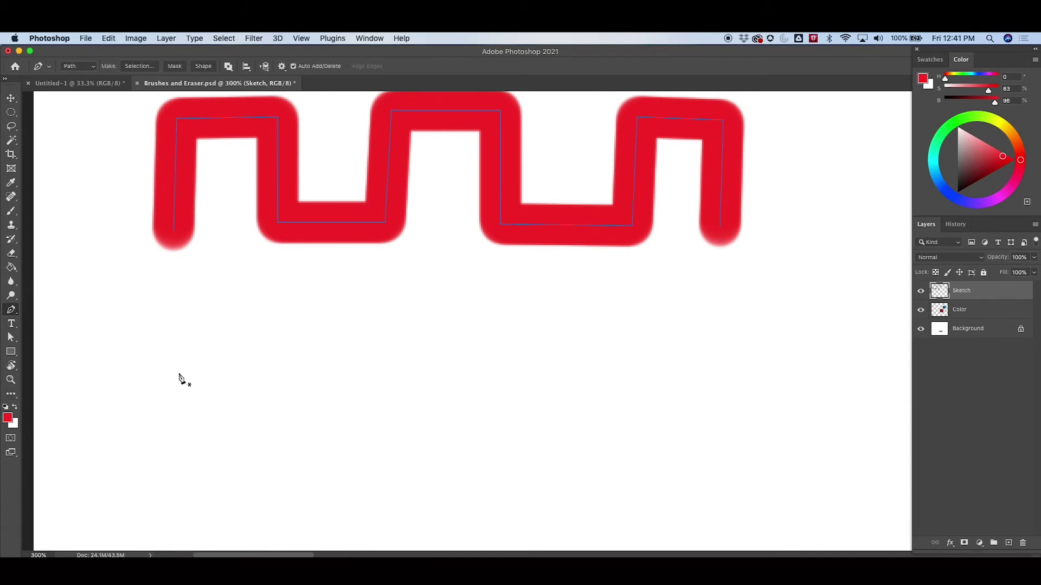
left_click(147, 386)
left_click(183, 327)
left_click(307, 358)
left_click(287, 425)
left_click(362, 391)
key("super+z")
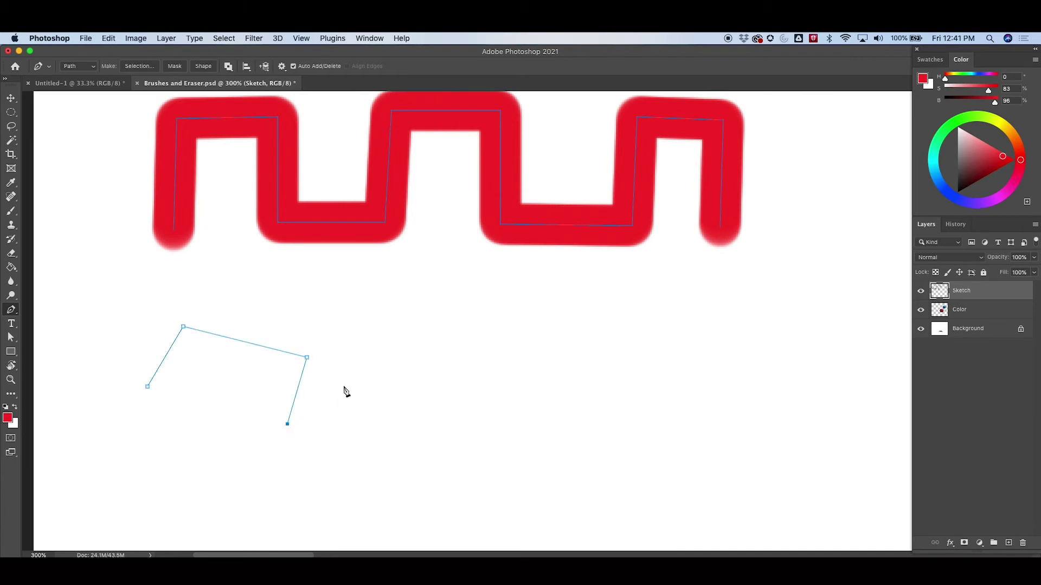
key("super+z")
key("super+z")
key("super+z")
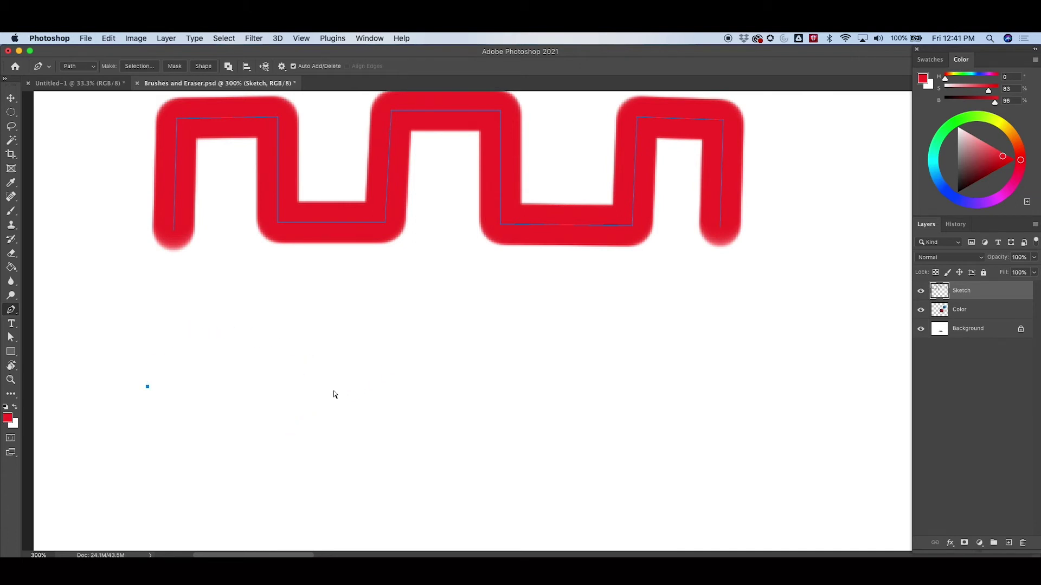
Draw an open wave path below the red stroke with the Pen Tool, using six smooth anchor points with alternating upward and downward vertical handles
left_click_drag(154, 419, 153, 342)
left_click_drag(245, 415, 244, 517)
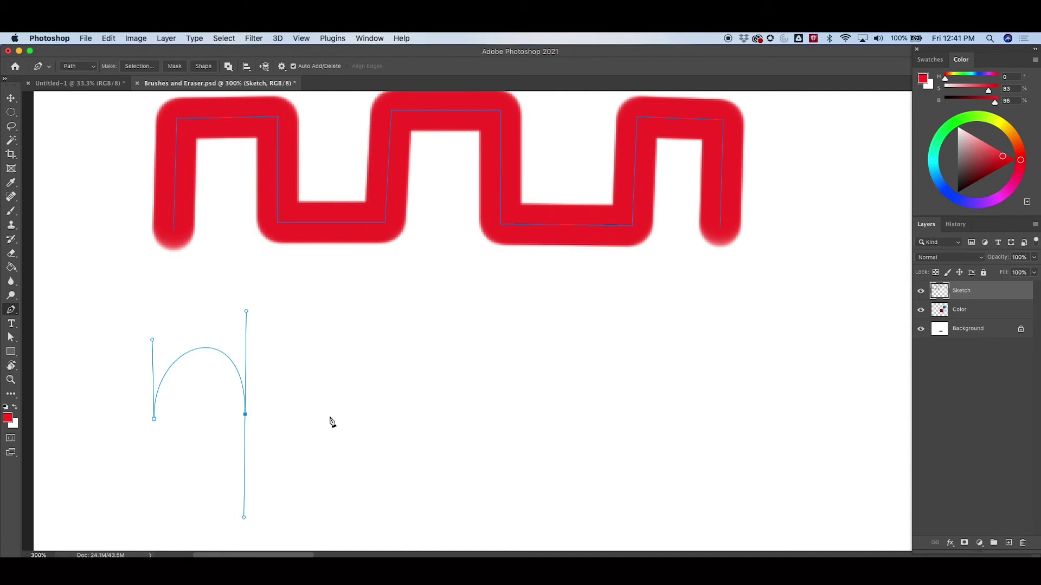
left_click_drag(333, 416, 333, 313)
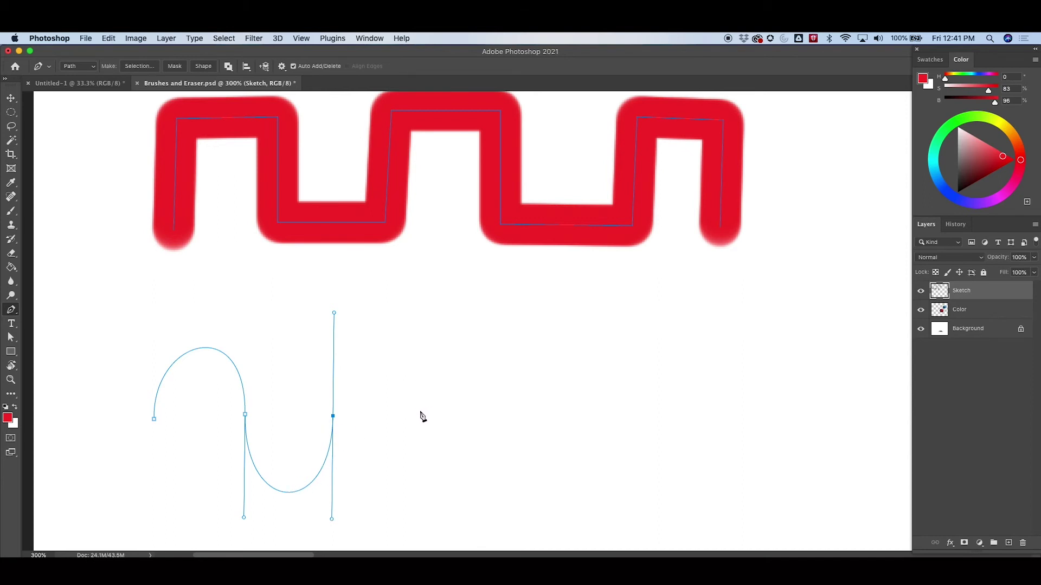
left_click_drag(420, 416, 421, 523)
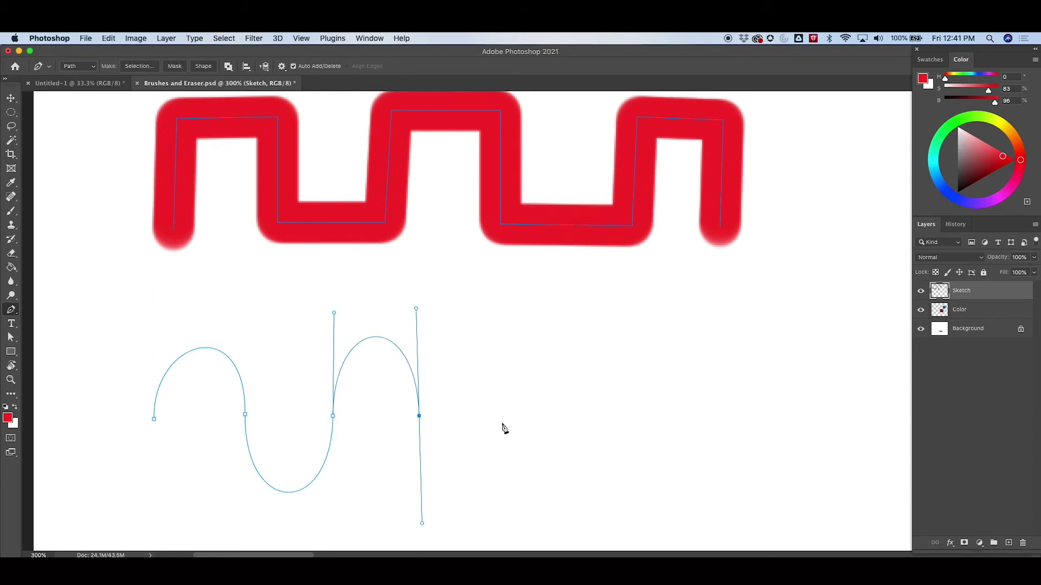
left_click_drag(506, 421, 514, 318)
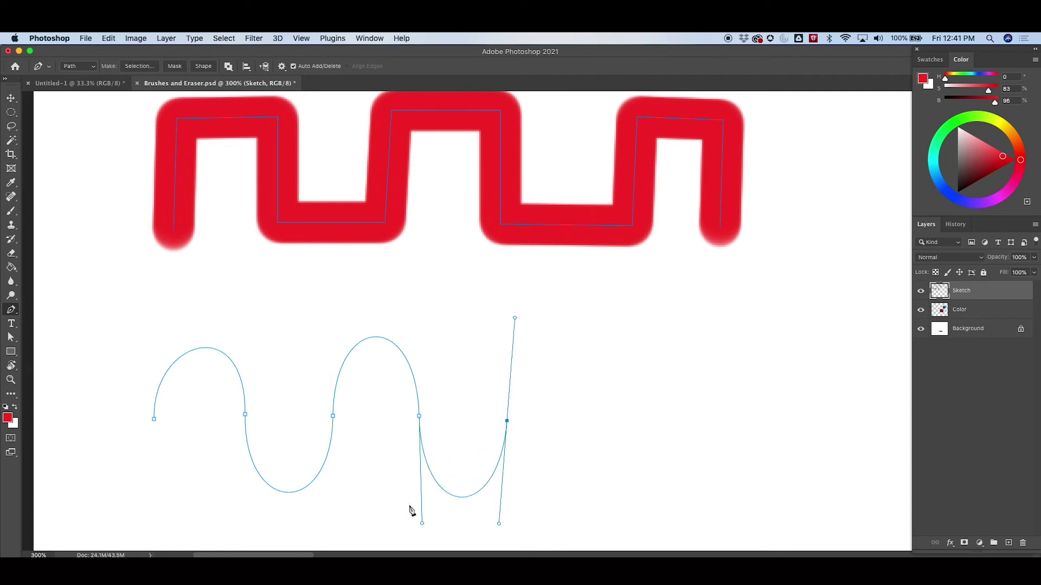
left_click_drag(591, 412, 594, 520)
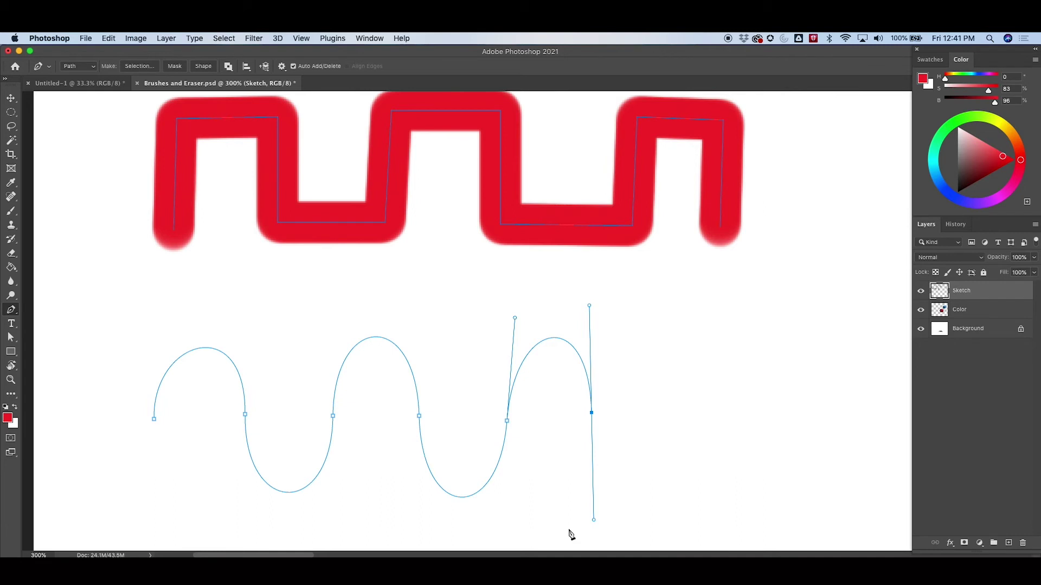
Straighten the wave path's end-point handle with the Direct Selection Tool and move that end point slightly down
left_click(12, 339)
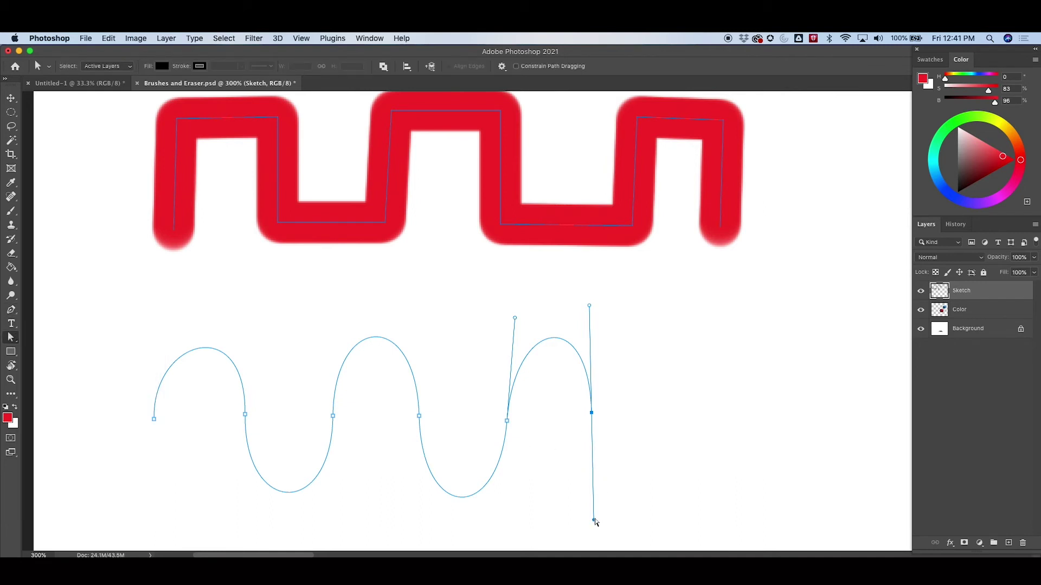
left_click_drag(597, 519, 589, 524)
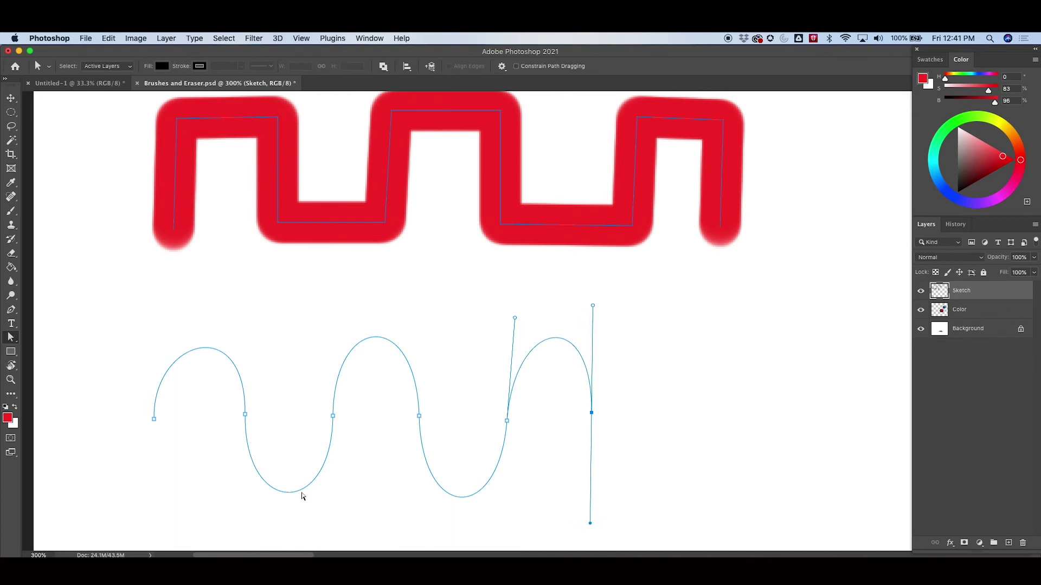
left_click(11, 338)
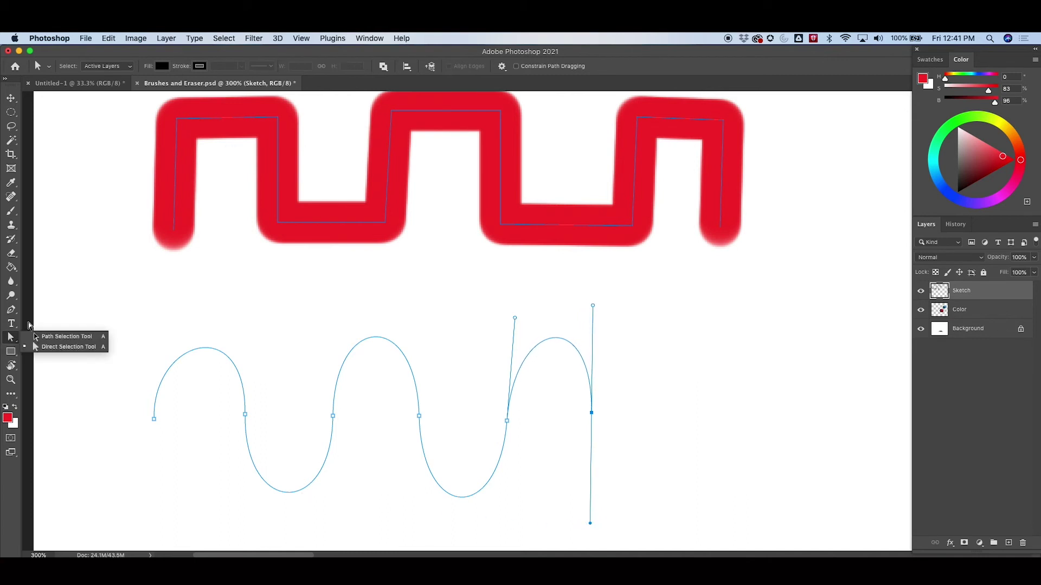
left_click_drag(594, 417, 595, 429)
Widen the wave's middle crest by angling the upper handles of its two anchor points outward, away from each other
left_click(334, 416)
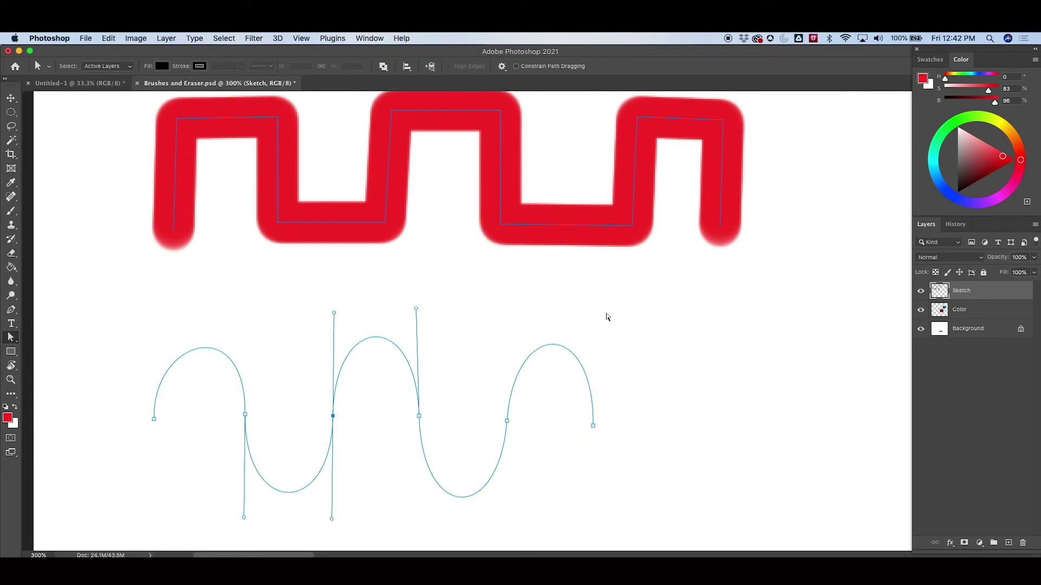
left_click_drag(420, 312, 499, 325)
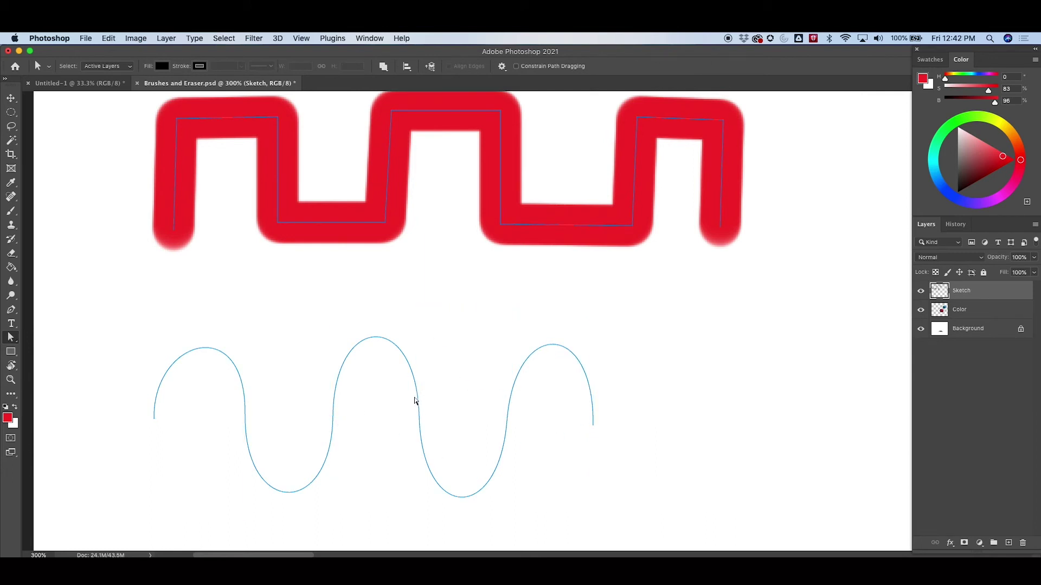
left_click(419, 416)
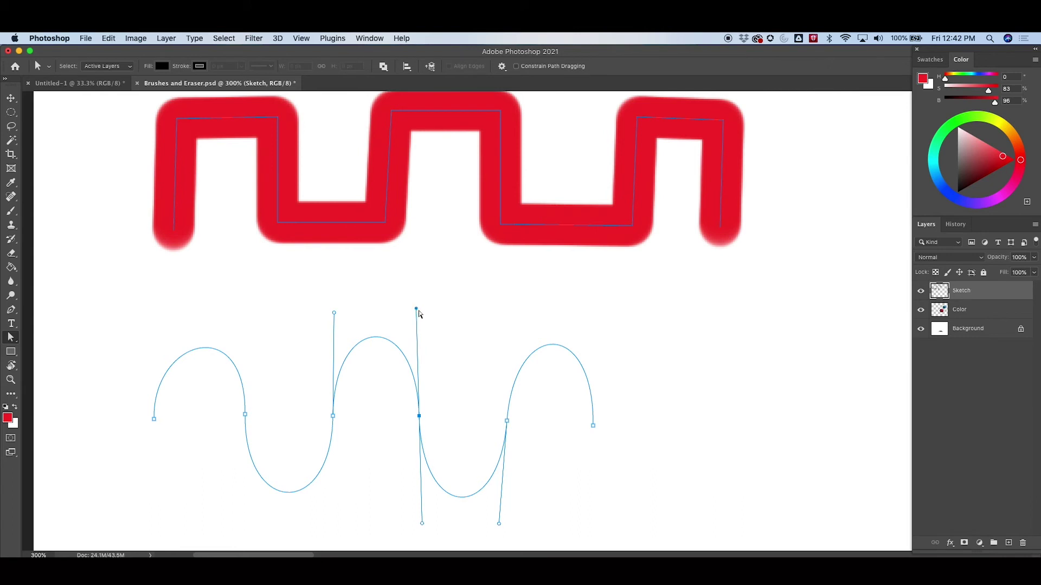
left_click_drag(418, 310, 495, 347)
left_click_drag(336, 316, 259, 361)
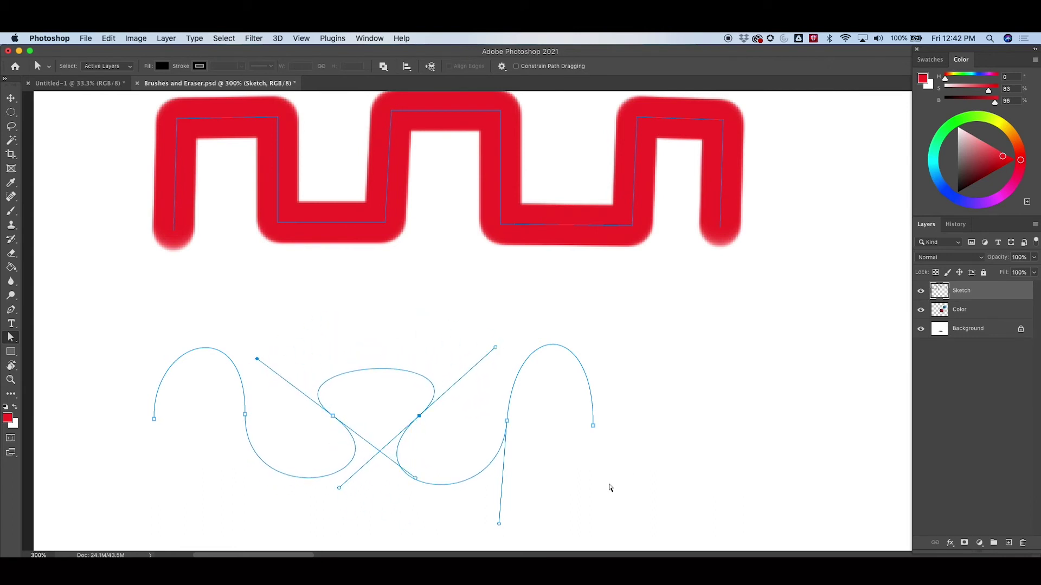
Curl both ends of the wave path by angling the end point's lower handle inward and the start point's upper handle outward
left_click_drag(594, 428, 455, 516)
left_click(157, 429)
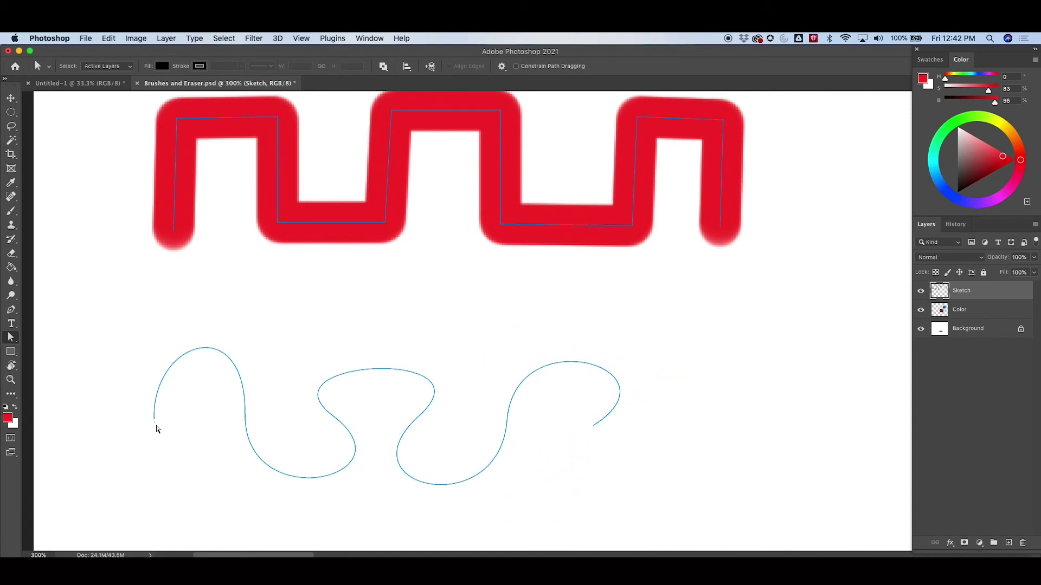
left_click(155, 421)
left_click_drag(153, 344, 110, 360)
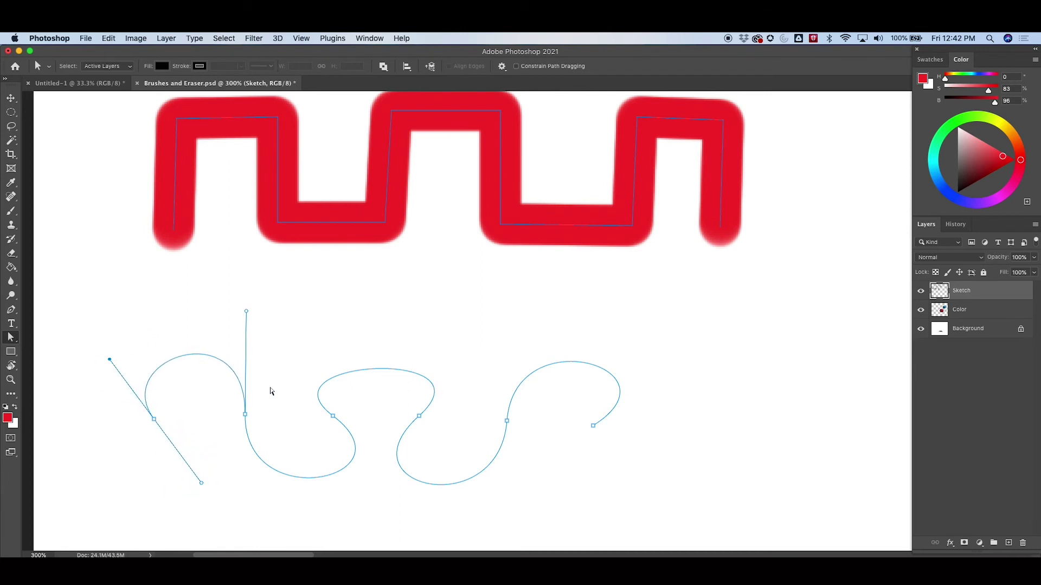
Stroke the wave path with the Brush, with Simulate Pressure enabled
left_click(11, 309)
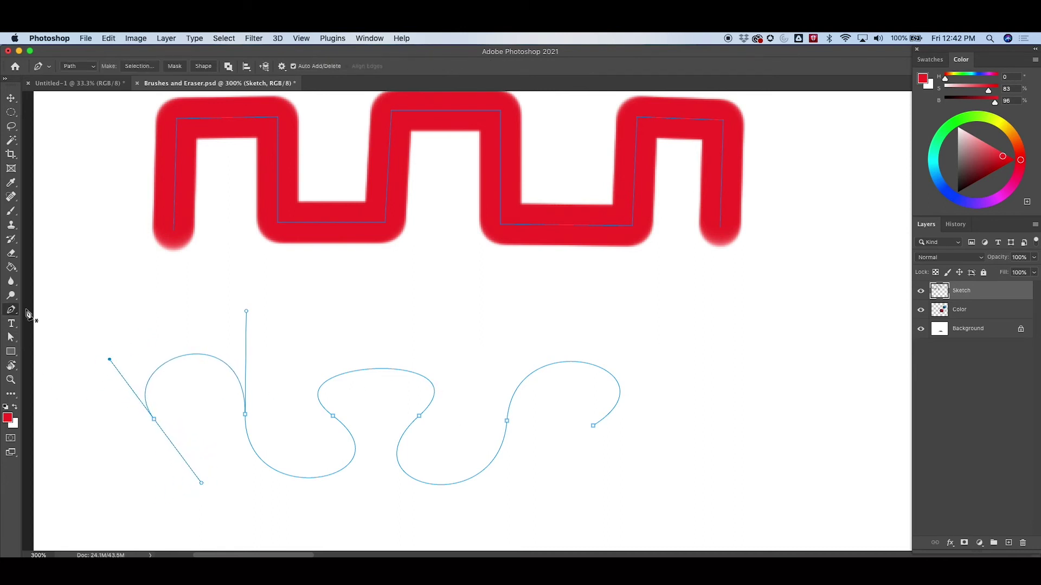
right_click(437, 398)
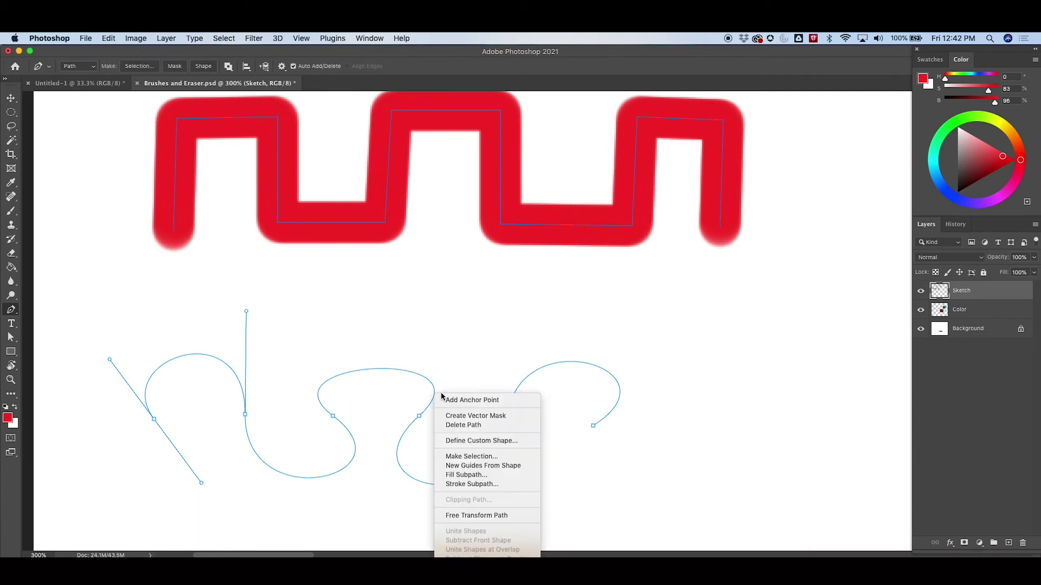
left_click(492, 484)
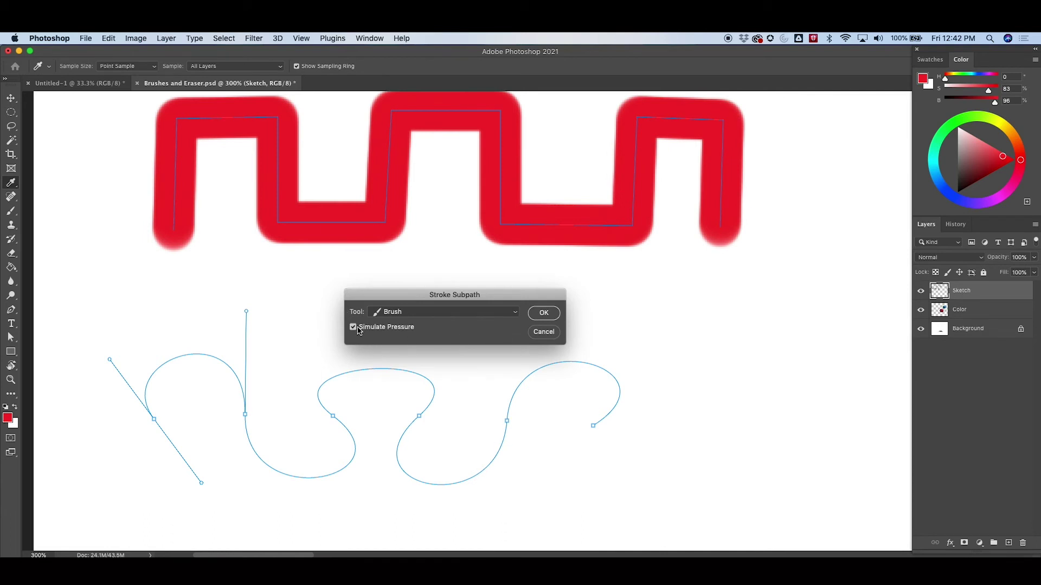
left_click(545, 315)
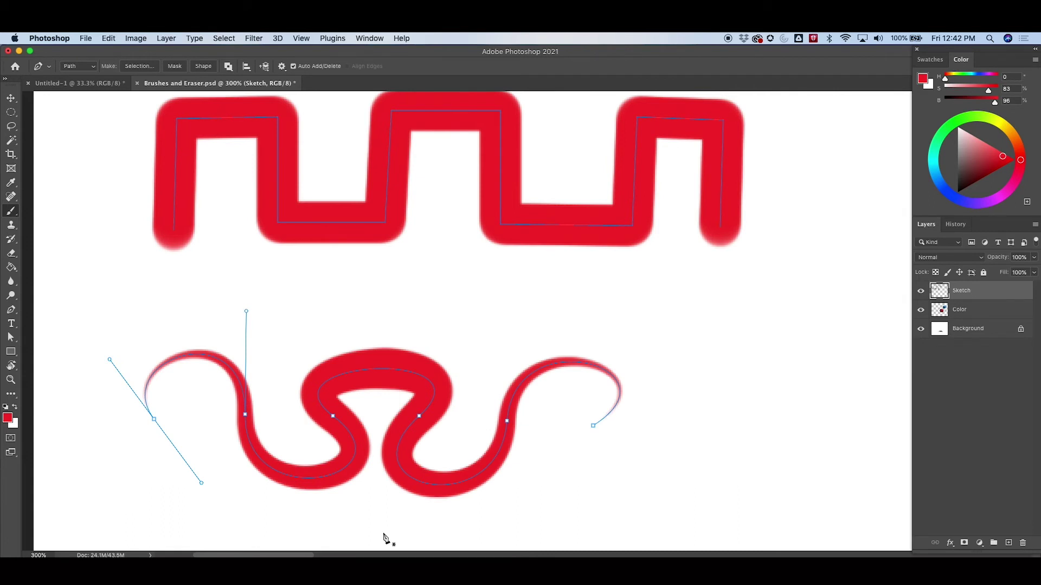
Start a new Pen Tool path in the blank area below the wave stroke, giving its first anchor point a vertical upward handle
left_click(11, 309)
scroll(350, 468, "down", 5)
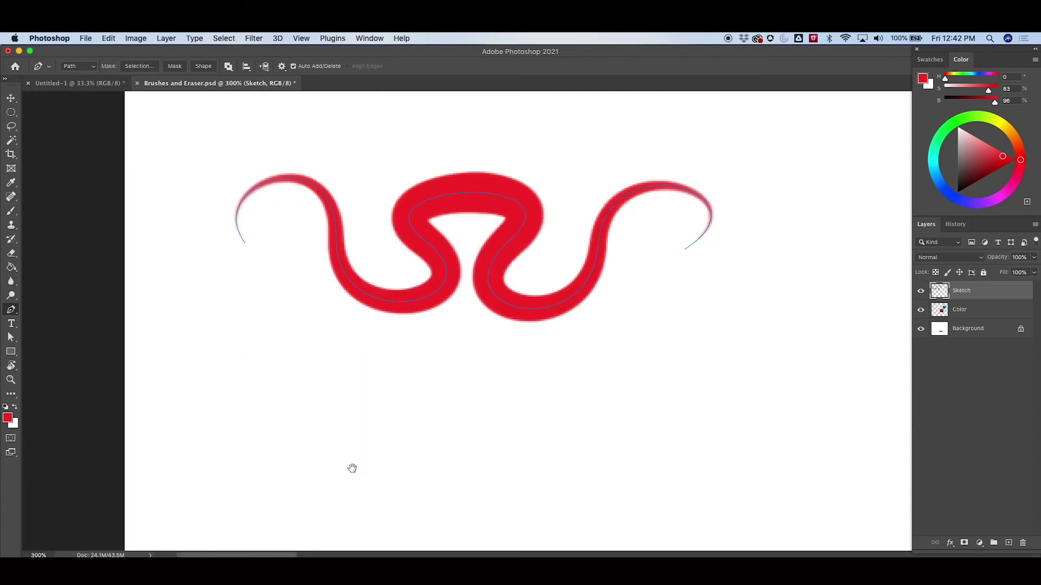
mouse_move(355, 422)
left_mouse_down()
mouse_move(360, 258)
mouse_move(342, 429)
left_mouse_up()
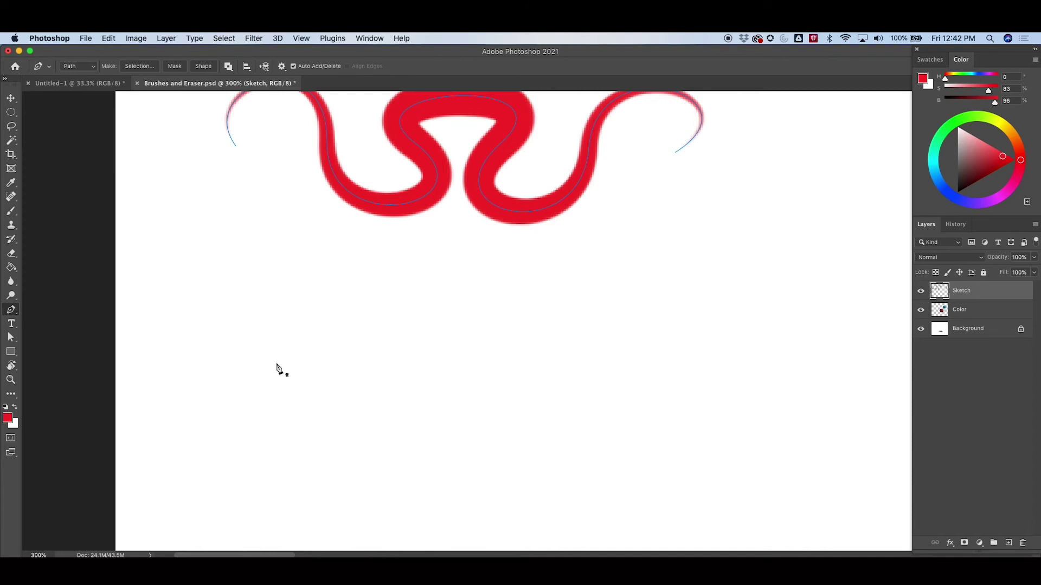
left_click_drag(277, 355, 276, 272)
left_click_drag(354, 359, 354, 459)
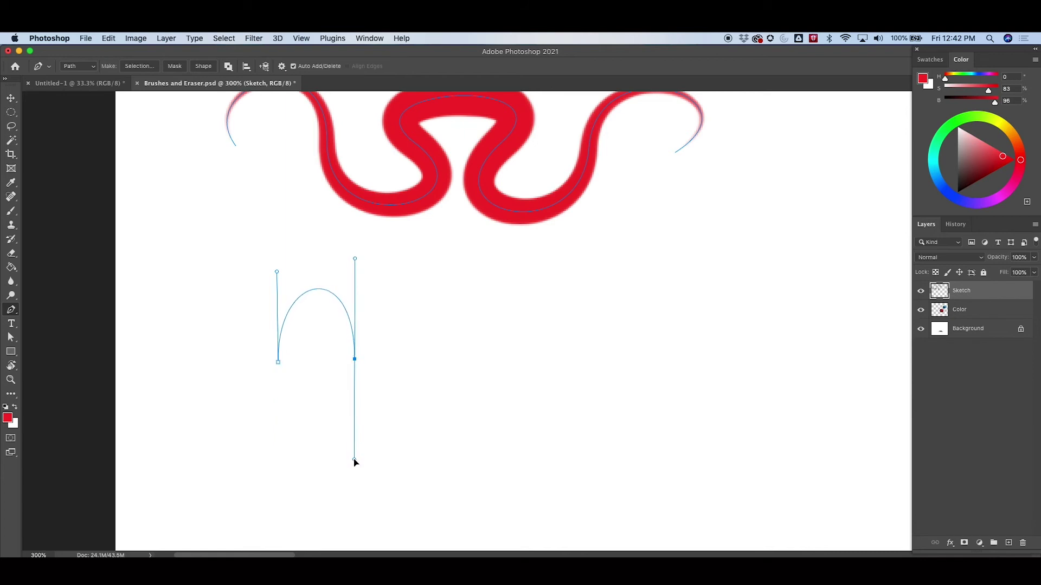
left_click_drag(456, 362, 466, 273)
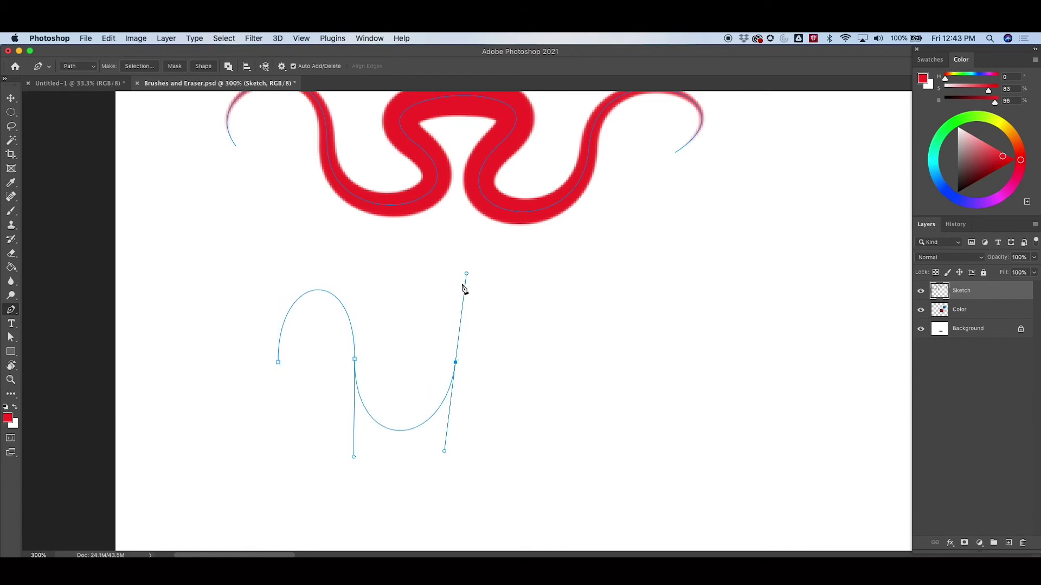
key("super+z")
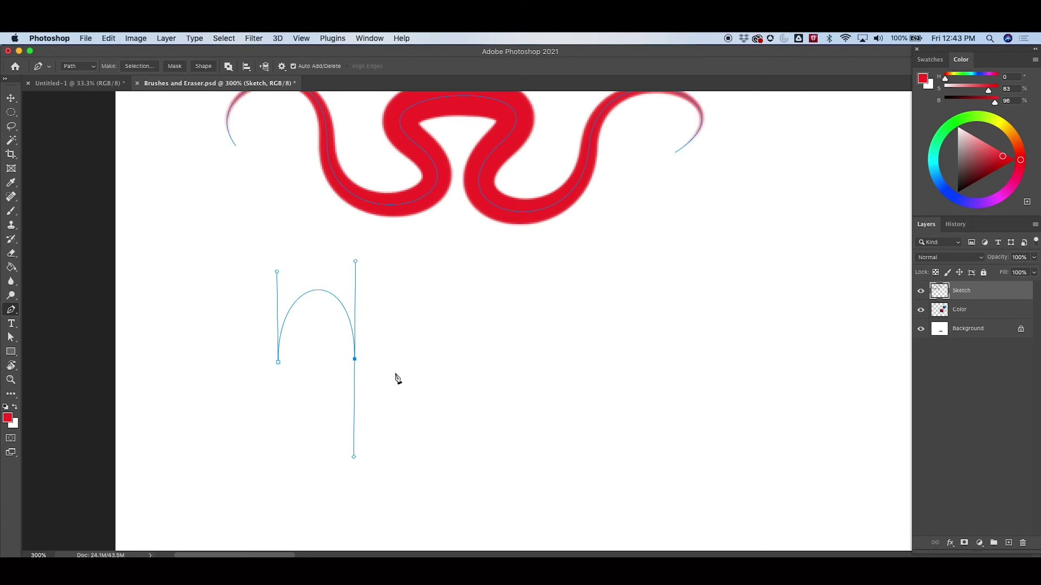
key("super+z")
Extend the path clockwise into four outward arches, breaking the handles at each new anchor point so the arches meet in sharp corners
left_click_drag(366, 357, 412, 355)
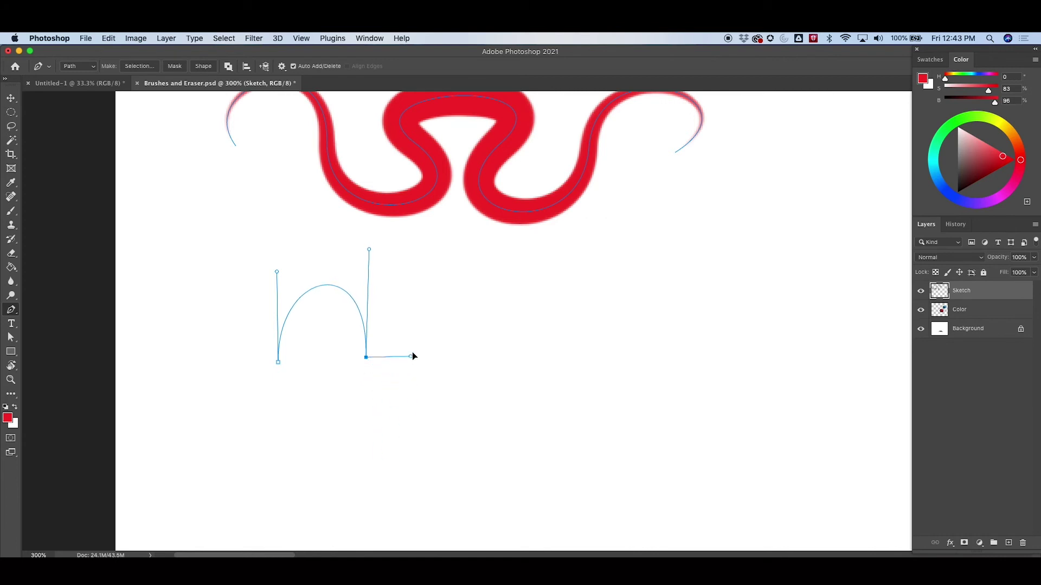
left_click_drag(427, 404, 403, 270)
left_click_drag(430, 388, 502, 343)
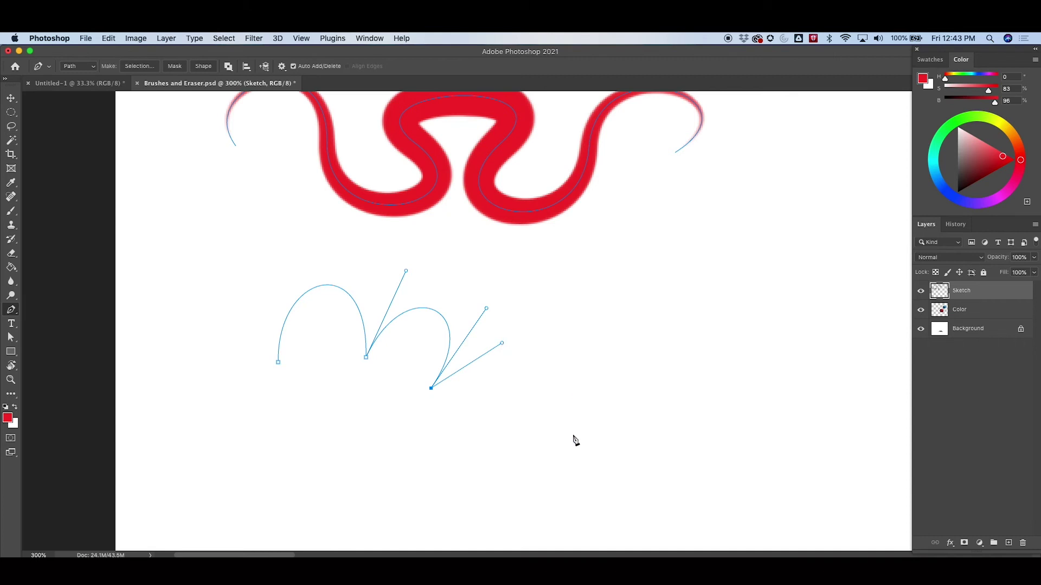
left_click_drag(449, 457, 536, 466)
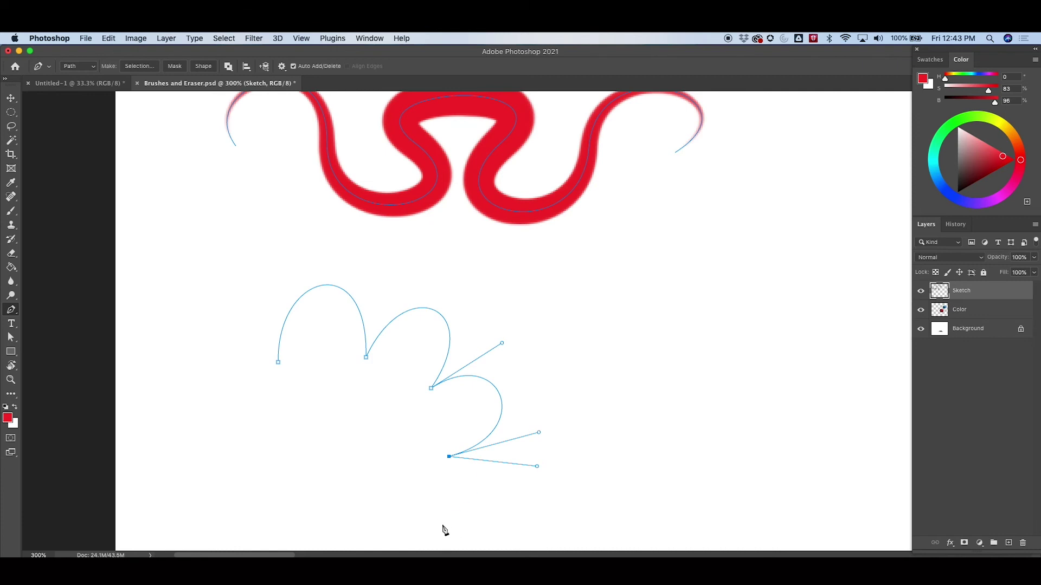
left_click_drag(443, 528, 394, 434)
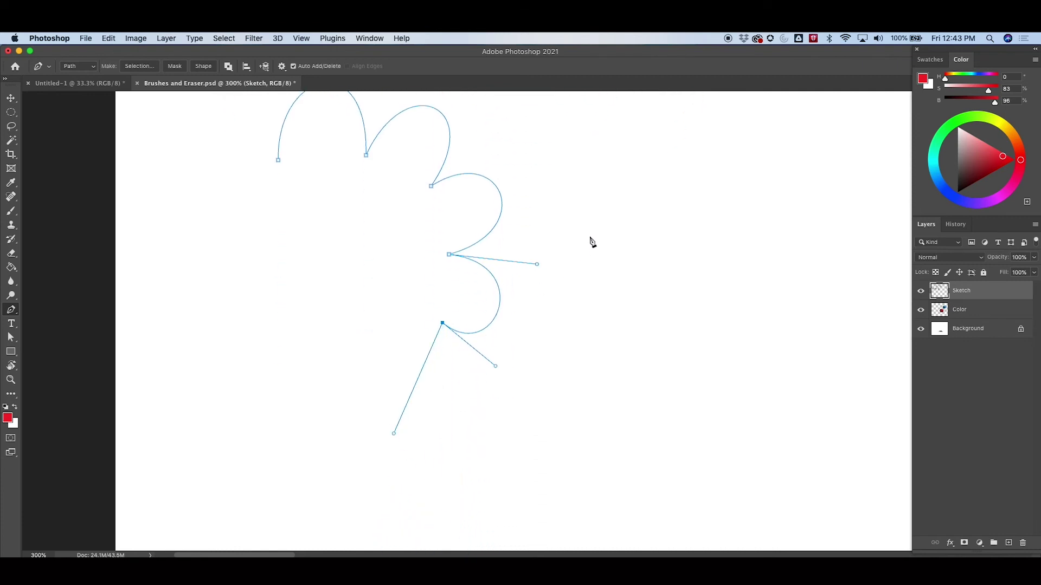
Move both end points of the scalloped path inward with the Direct Selection Tool and angle the start point's upper handle outward
scroll(591, 242, "up", 5)
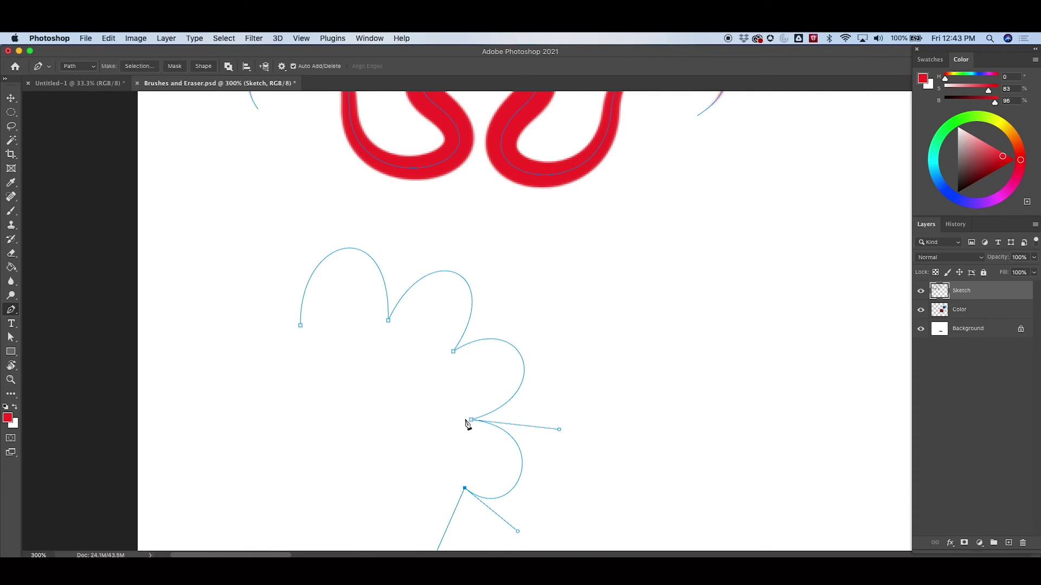
key("s")
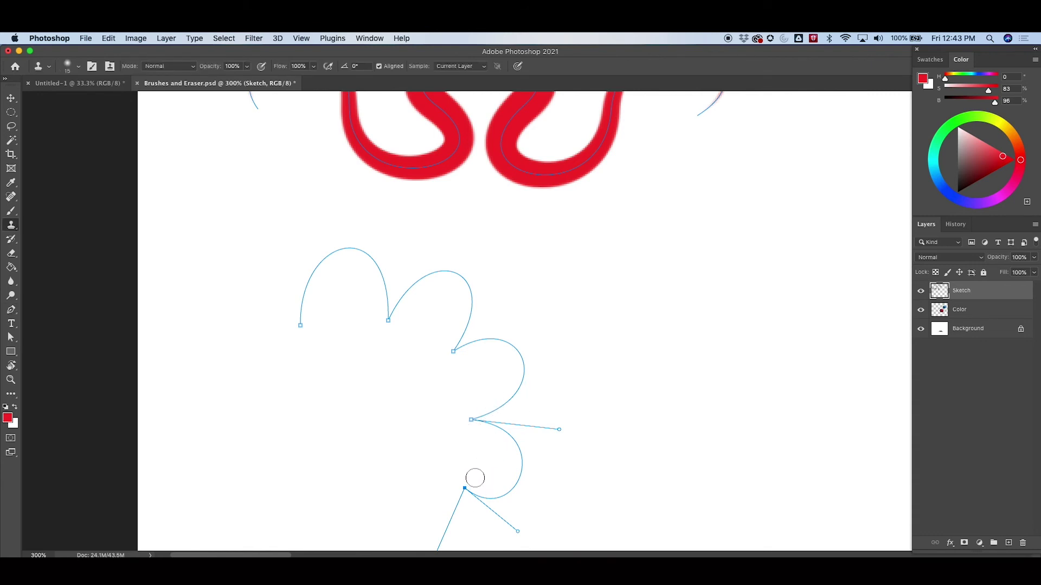
key("a")
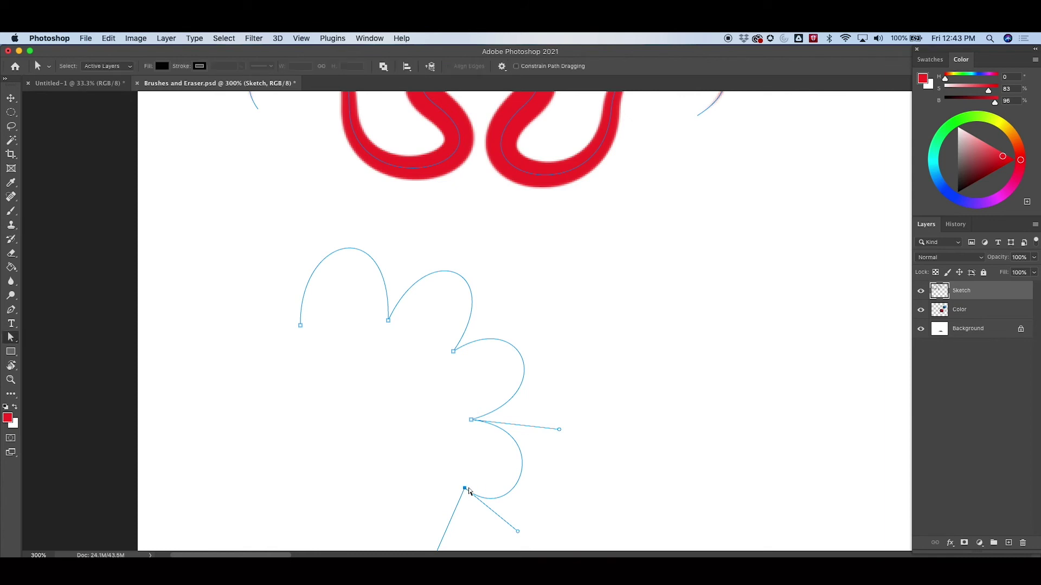
left_click_drag(469, 491, 454, 481)
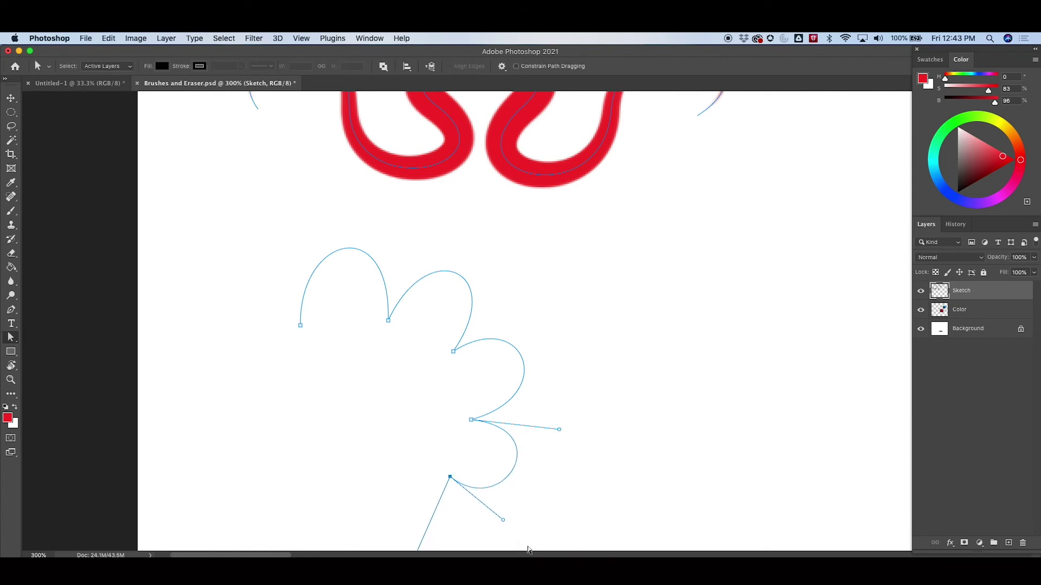
left_click(306, 330)
left_click(303, 323)
left_click_drag(302, 324, 326, 324)
mouse_move(323, 231)
left_mouse_down()
mouse_move(327, 239)
mouse_move(304, 234)
left_mouse_up()
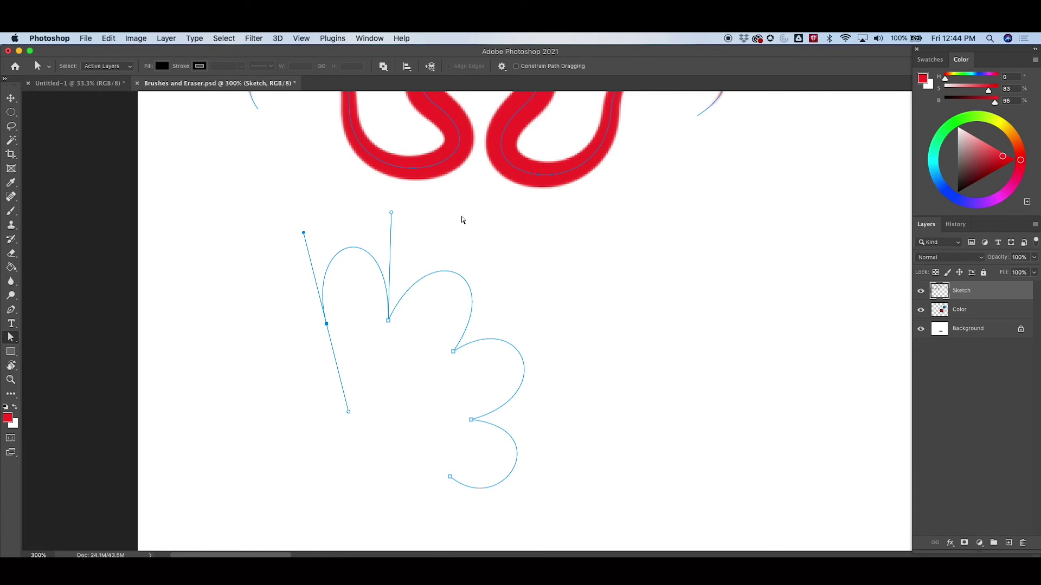
Stroke the scalloped path with the Brush, with Simulate Pressure enabled
right_click(470, 314)
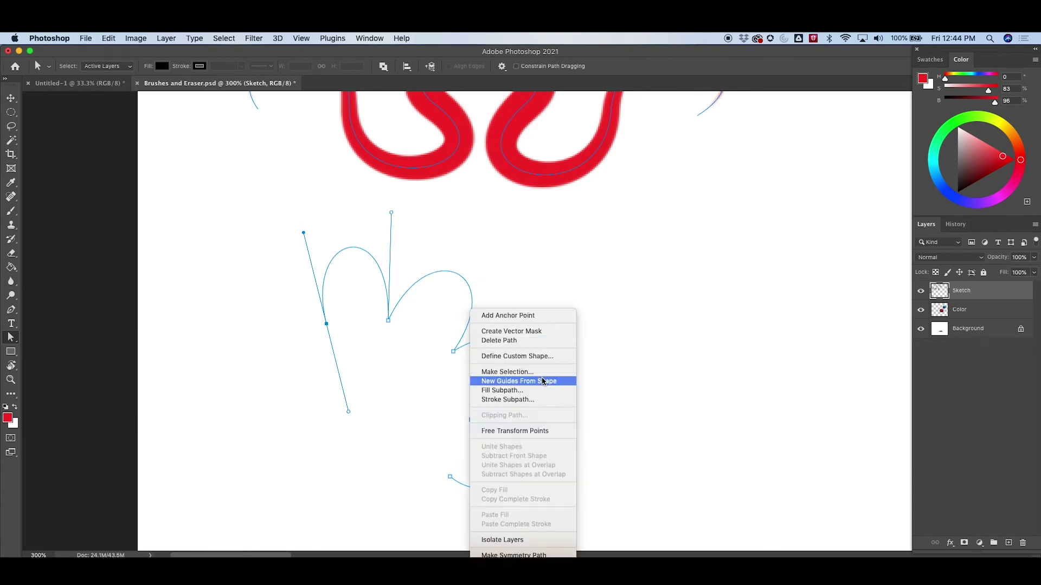
left_click(304, 424)
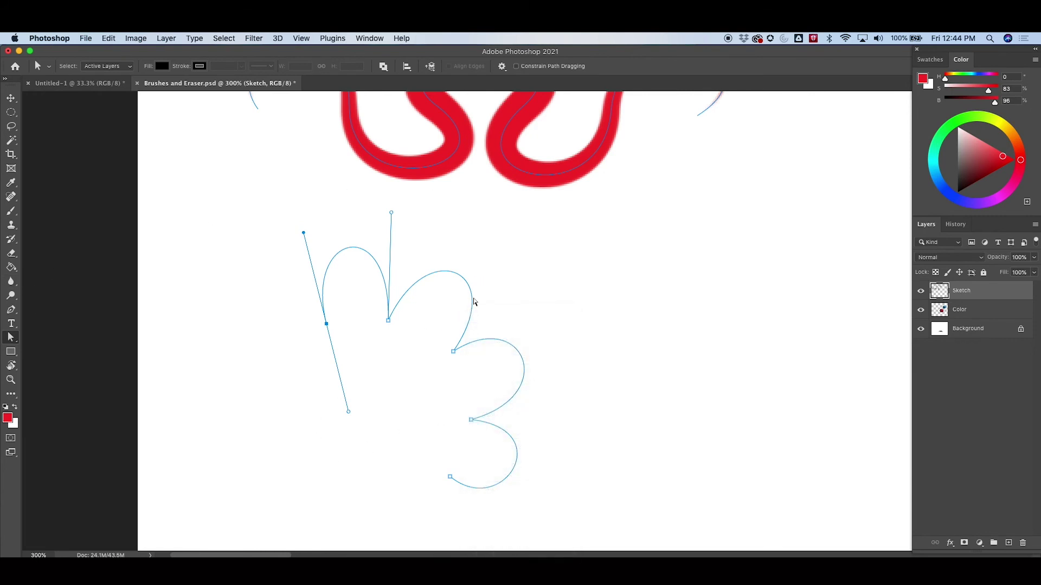
left_click(454, 350)
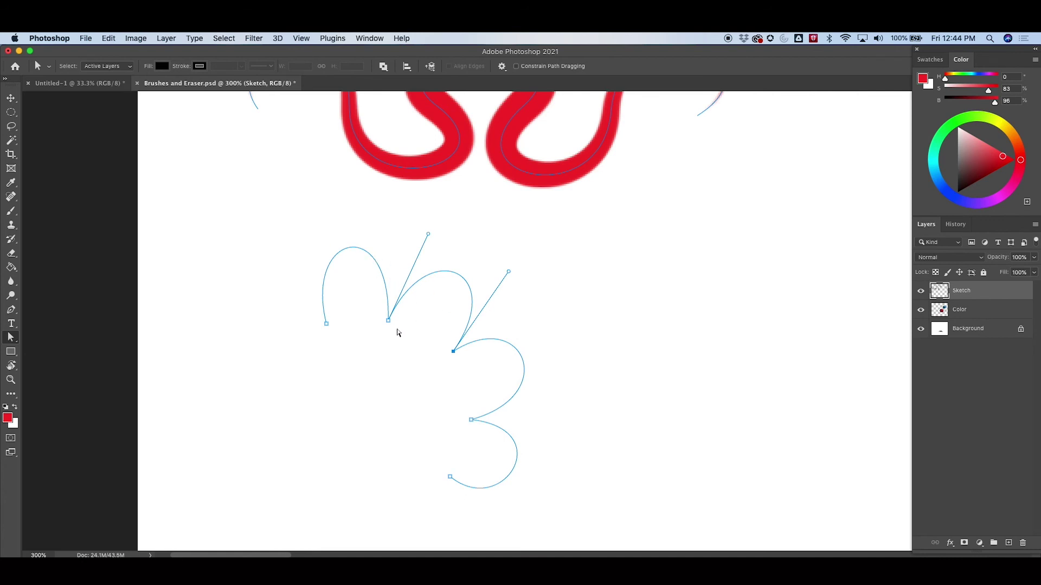
left_click(327, 324)
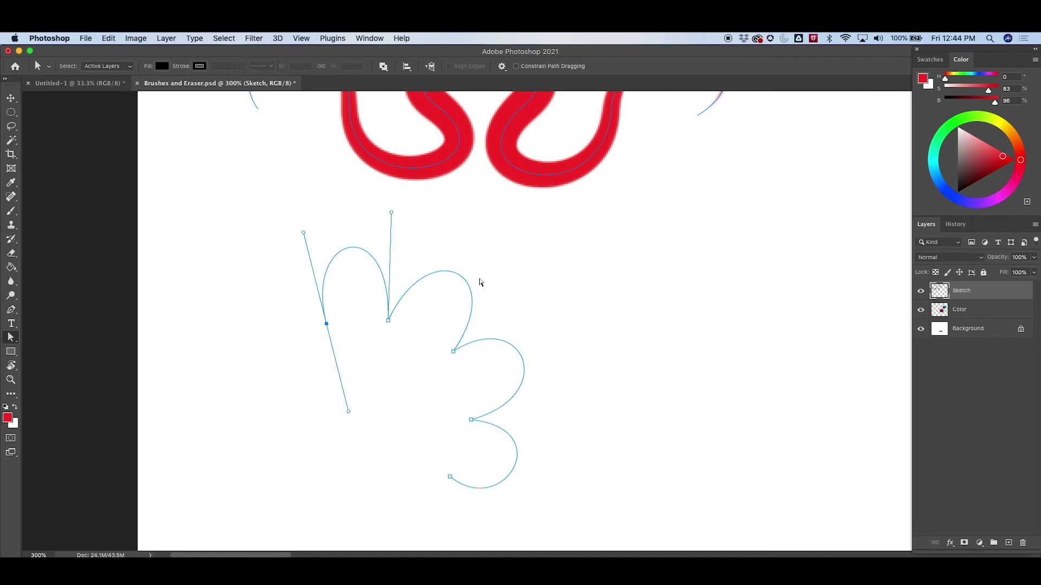
right_click(473, 317)
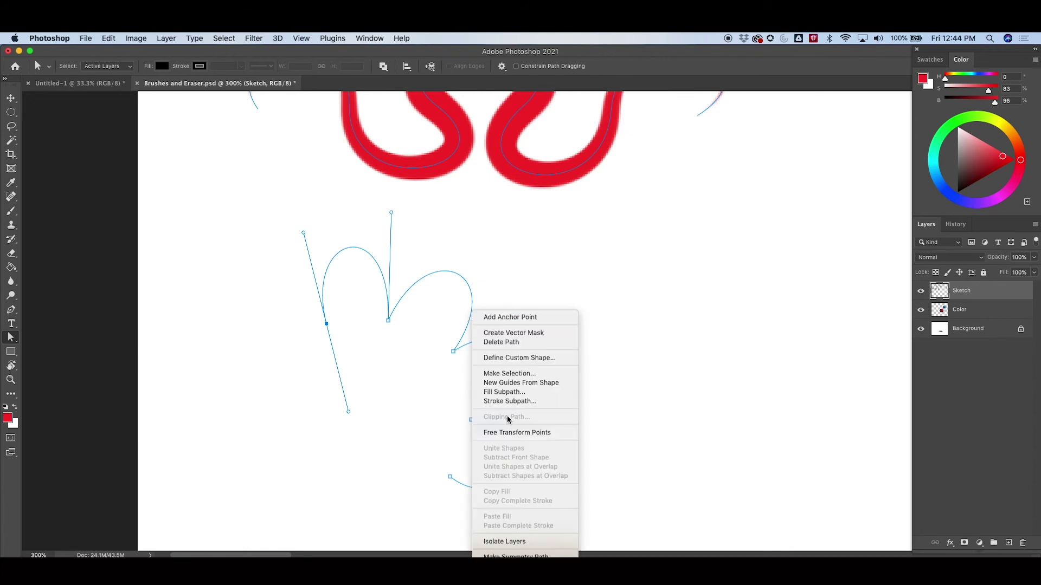
left_click(515, 402)
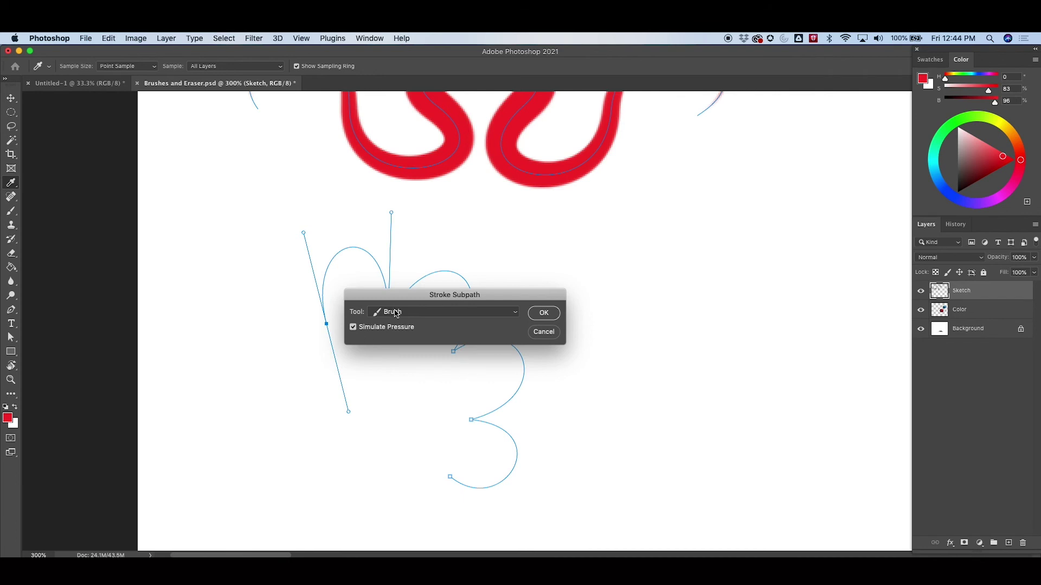
left_click(544, 312)
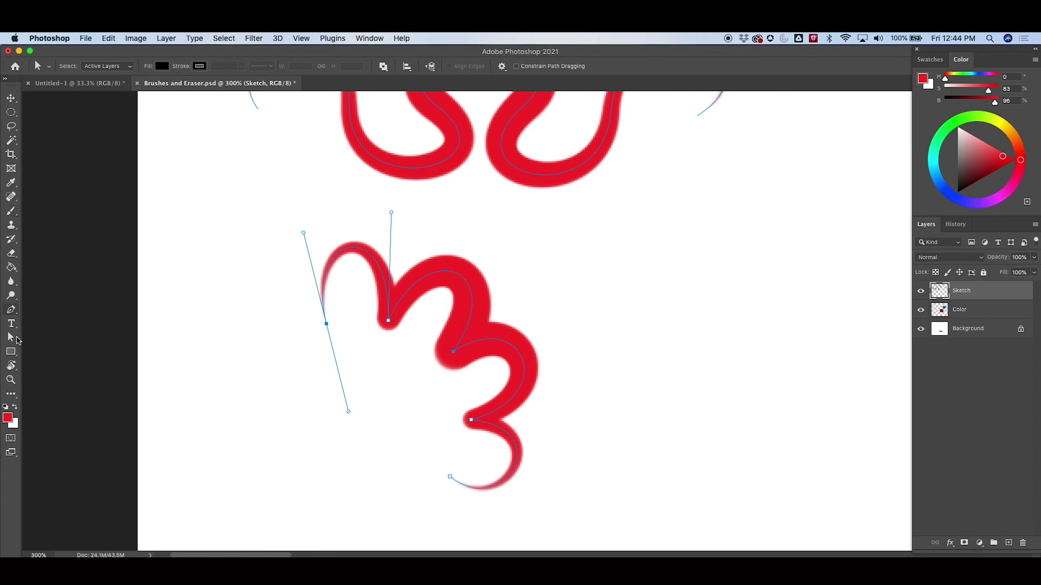
Examine the red square-cornered, wave and scalloped strokes together at 200% zoom
left_click(11, 309)
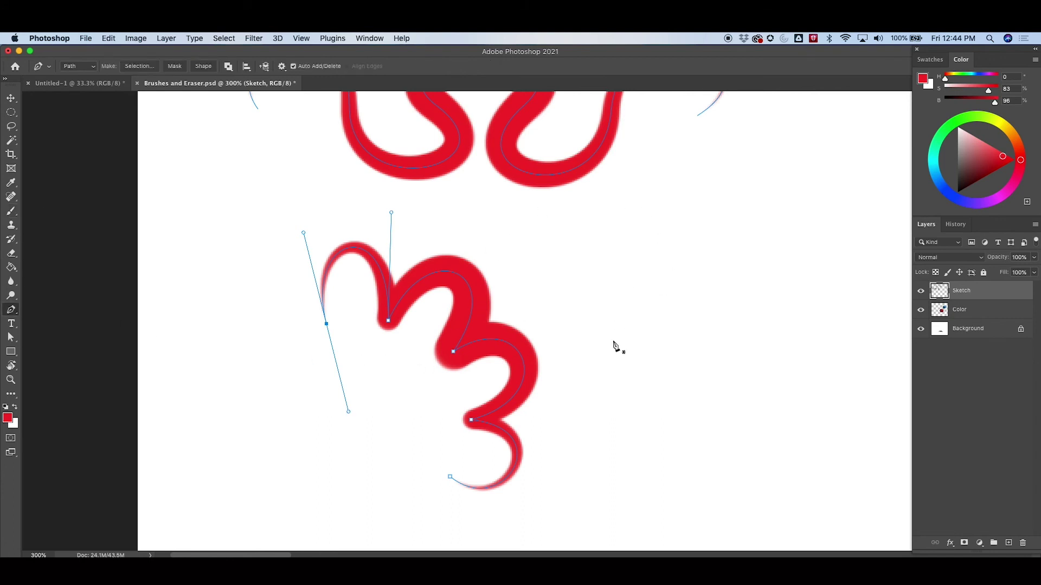
scroll(569, 356, "up", 5)
scroll(569, 355, "right", 5)
key("super+minus")
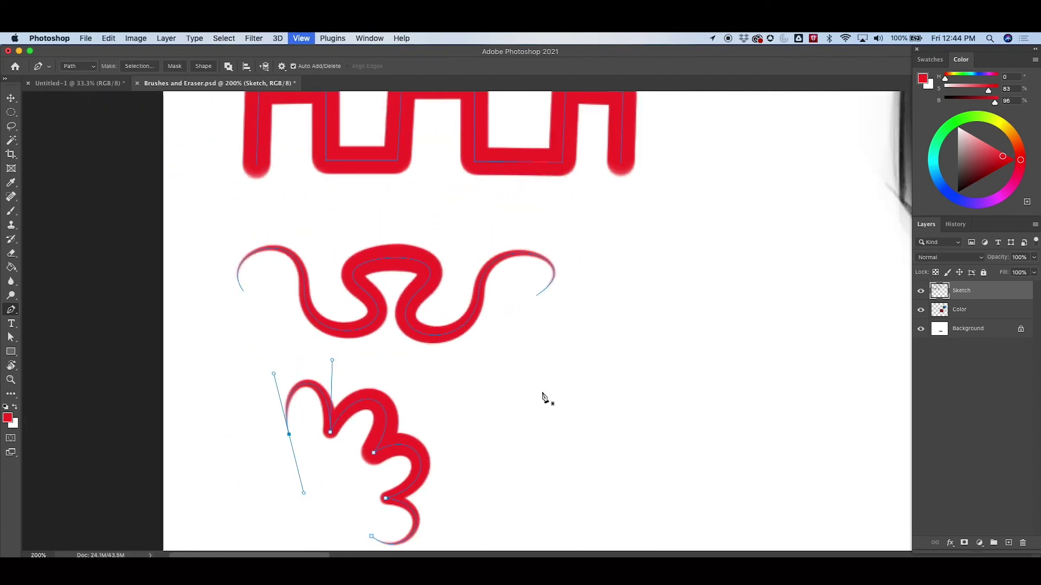
right_click(614, 301)
key("Escape")
scroll(569, 436, "up", 5)
scroll(569, 437, "right", 3)
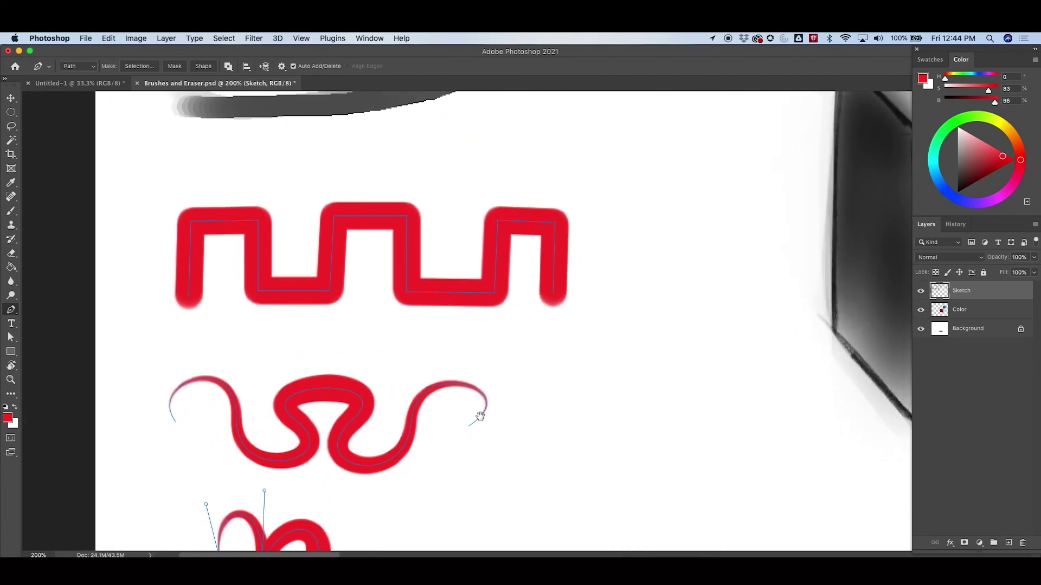
scroll(480, 415, "down", 5)
scroll(479, 416, "left", 4)
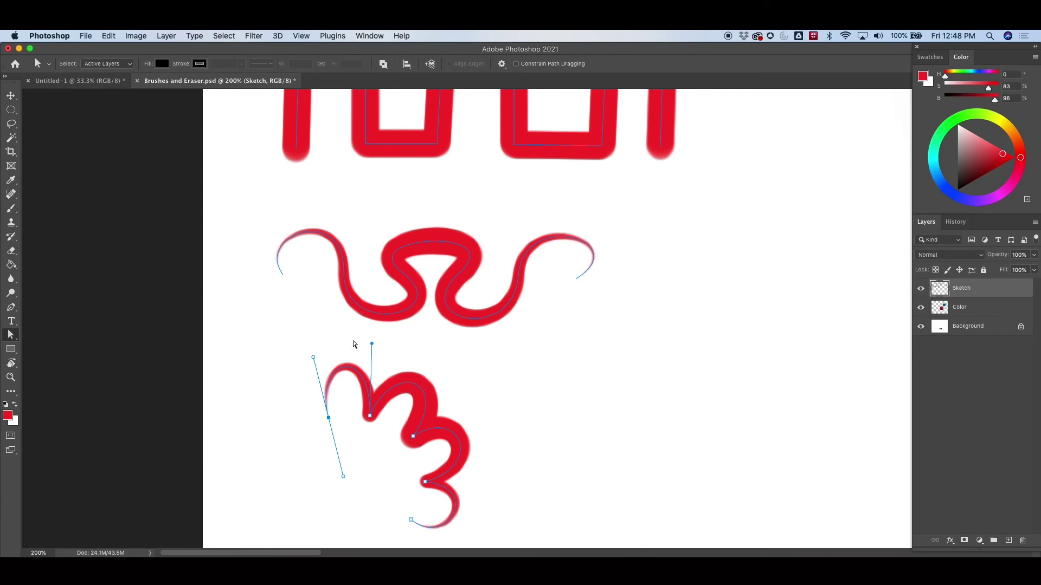
Stretch the four arches of the scalloped path into long outward petals by lengthening their handles and pulling their curves with the Direct Selection Tool
left_click_drag(372, 344, 369, 283)
left_click_drag(313, 357, 238, 320)
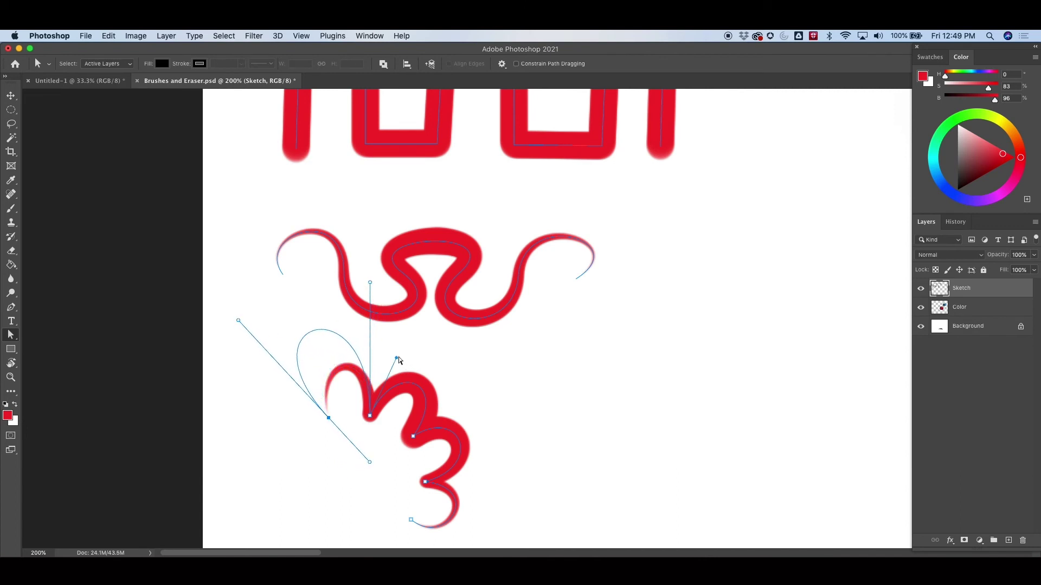
left_click_drag(396, 358, 408, 322)
left_click_drag(426, 381, 478, 339)
left_click(467, 443)
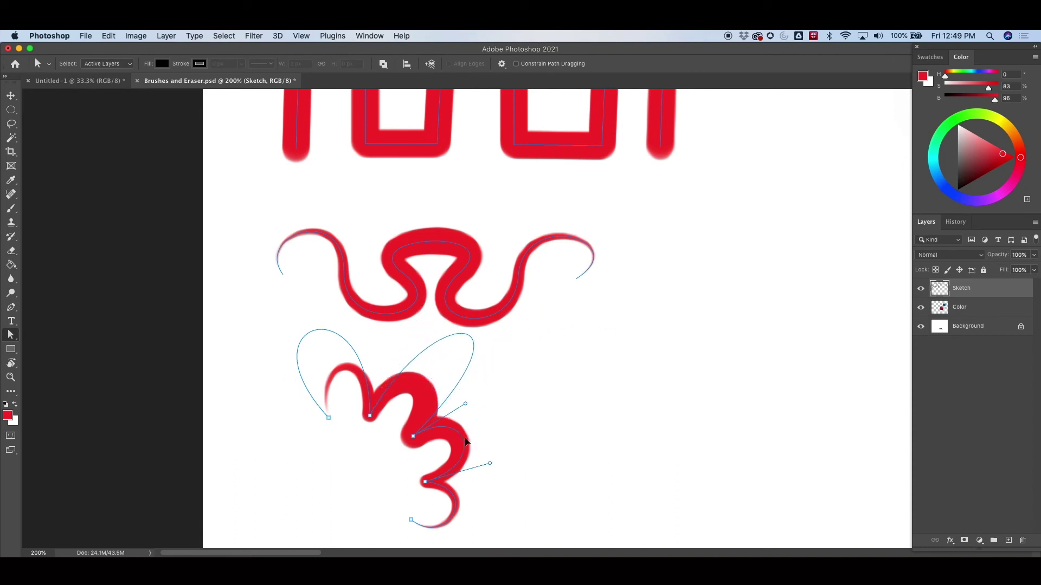
left_click_drag(466, 442, 539, 399)
left_click_drag(454, 507, 528, 532)
key("space")
left_click_drag(639, 427, 609, 356)
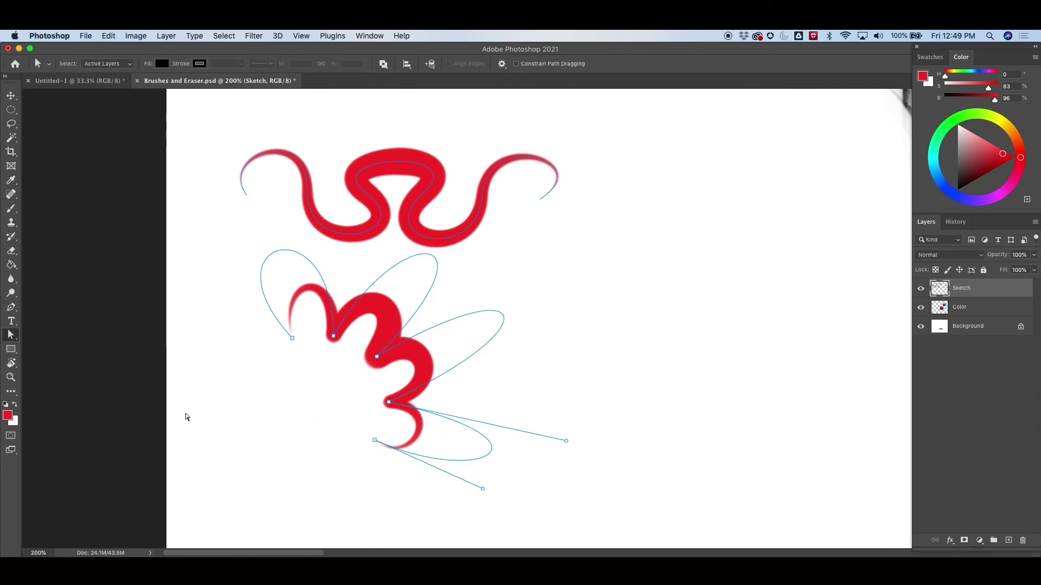
Set the foreground color to black (#000000) and stroke the petal-shaped path with the Brush, with Simulate Pressure enabled
left_click(7, 416)
left_click_drag(321, 320, 309, 337)
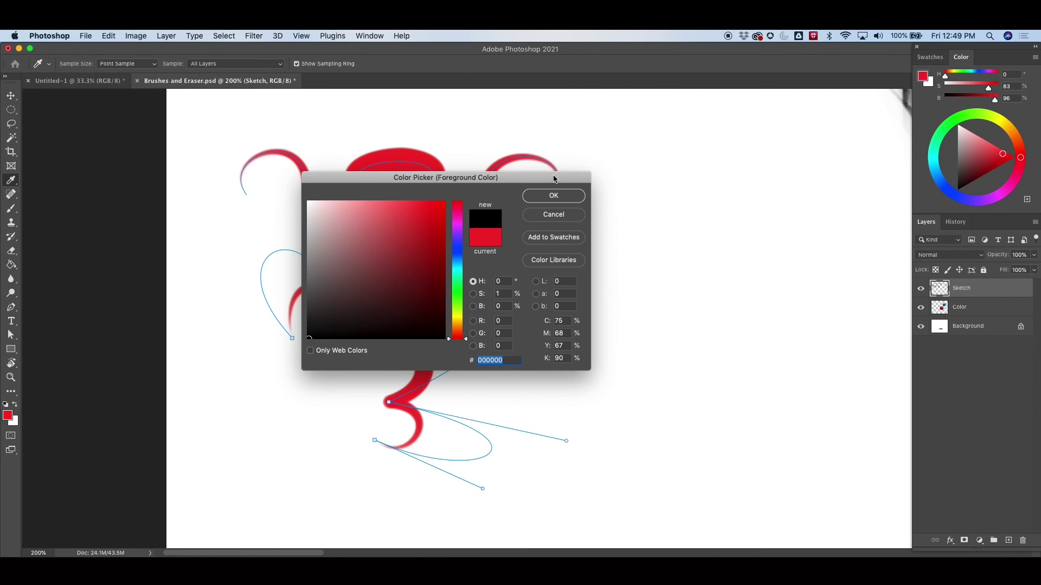
left_click(555, 194)
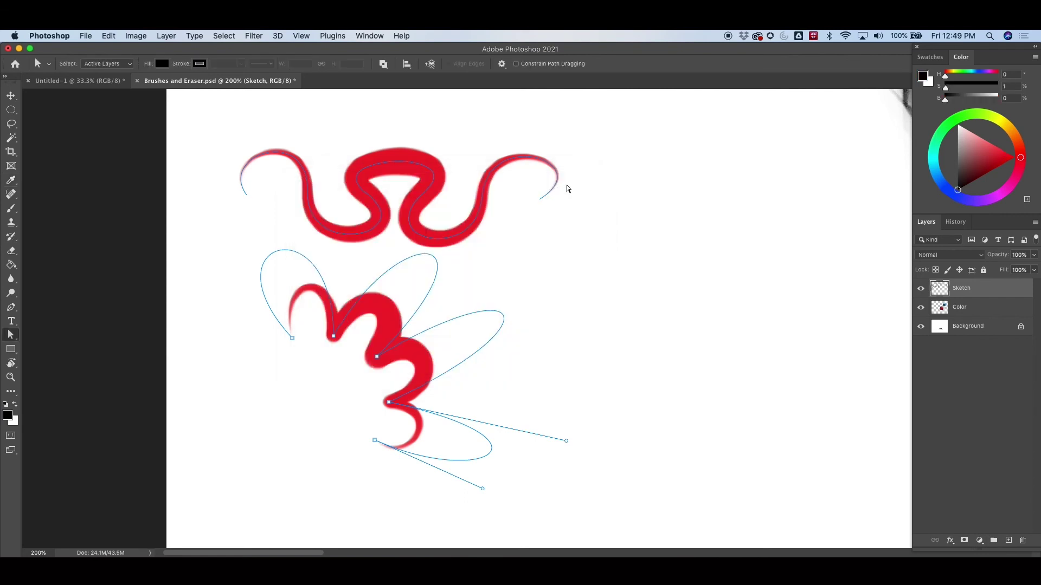
right_click(437, 285)
left_click(490, 370)
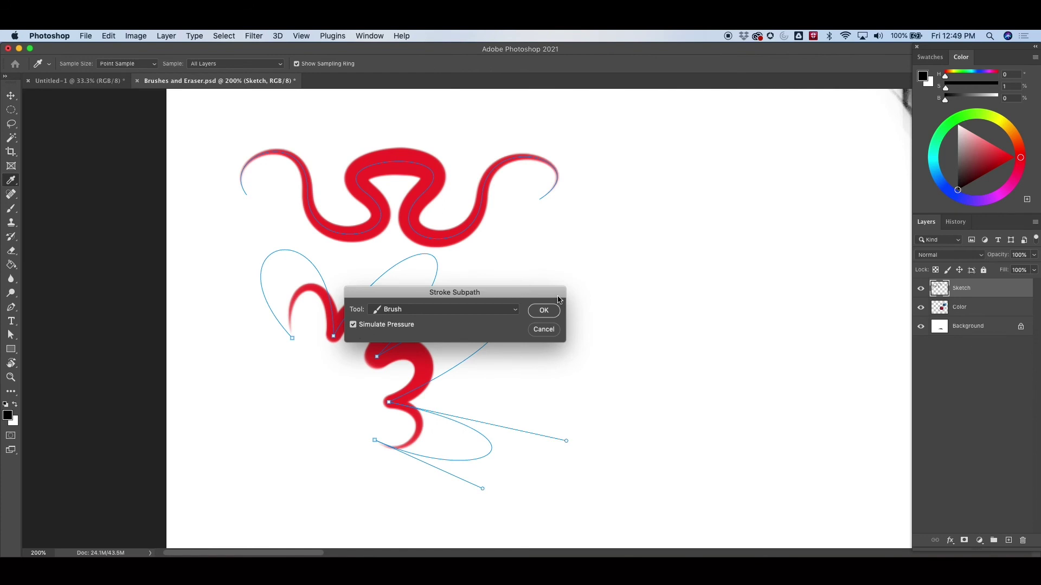
left_click(544, 310)
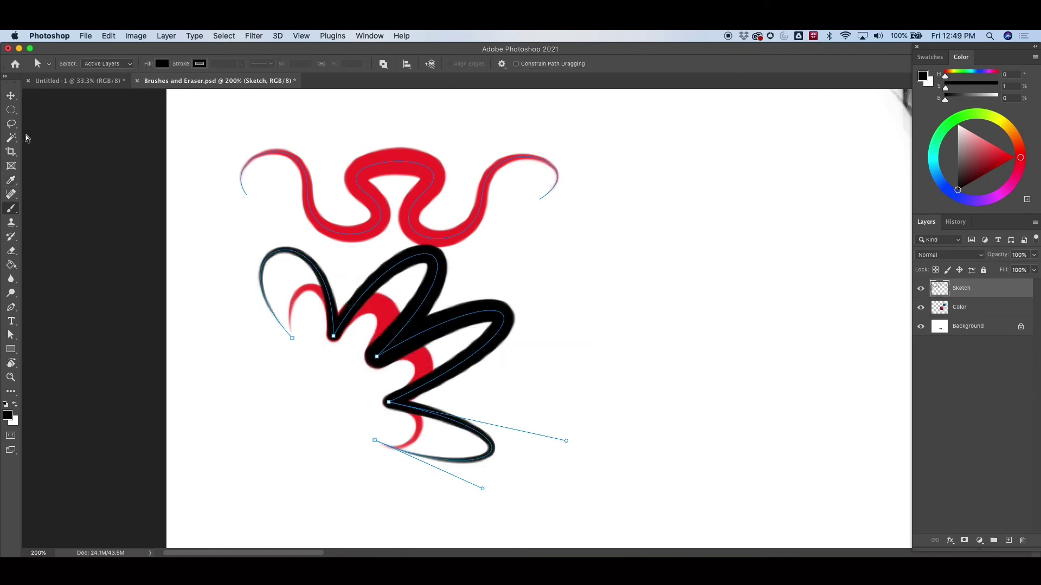
Extend the second petal of the path upward and widen its outer curve by adjusting its handle with the Direct Selection Tool
left_click(11, 335)
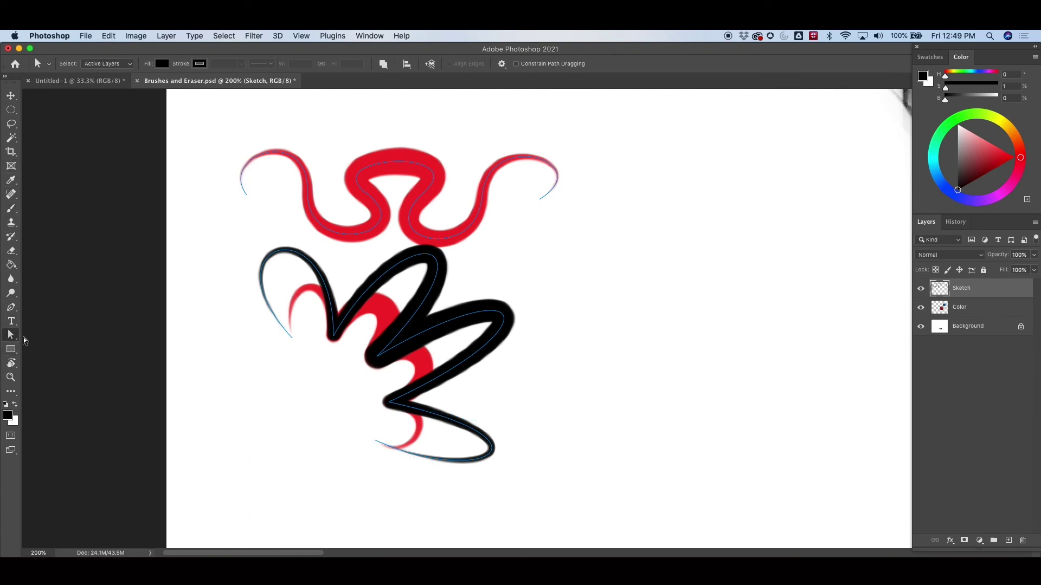
left_click_drag(434, 256, 386, 166)
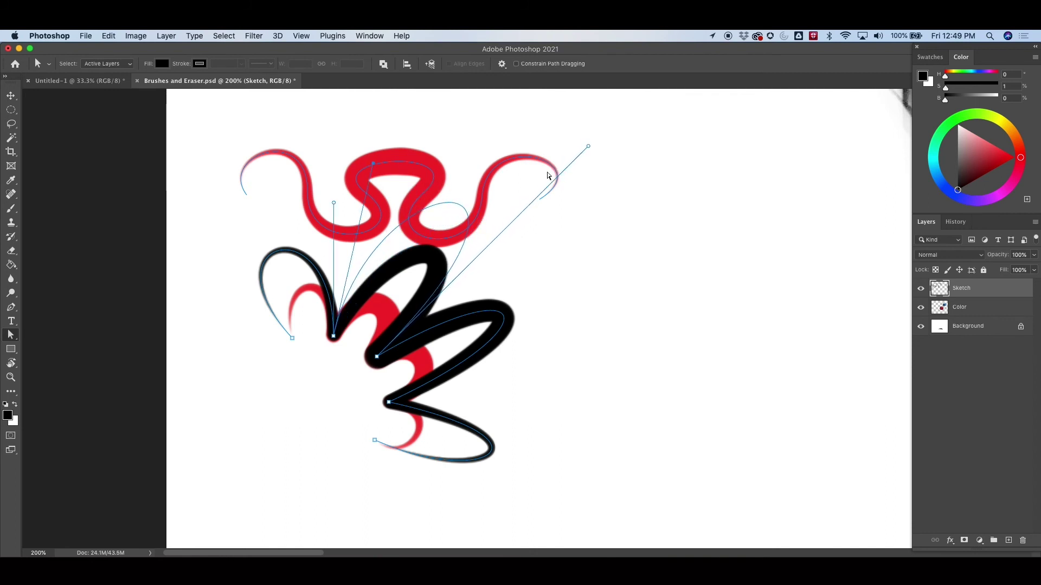
left_click_drag(590, 144, 596, 205)
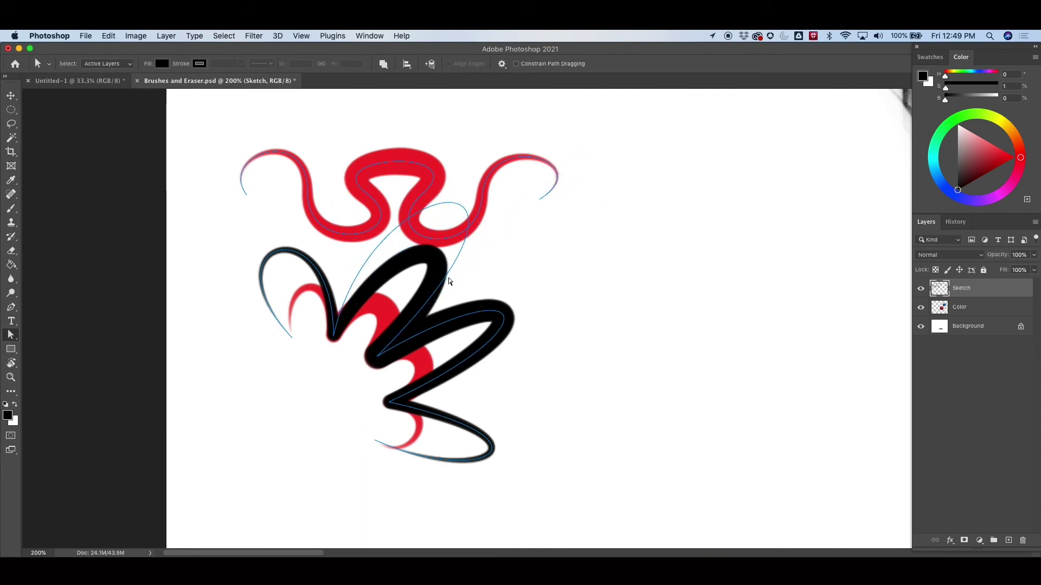
left_click(448, 277)
left_click_drag(588, 146, 600, 194)
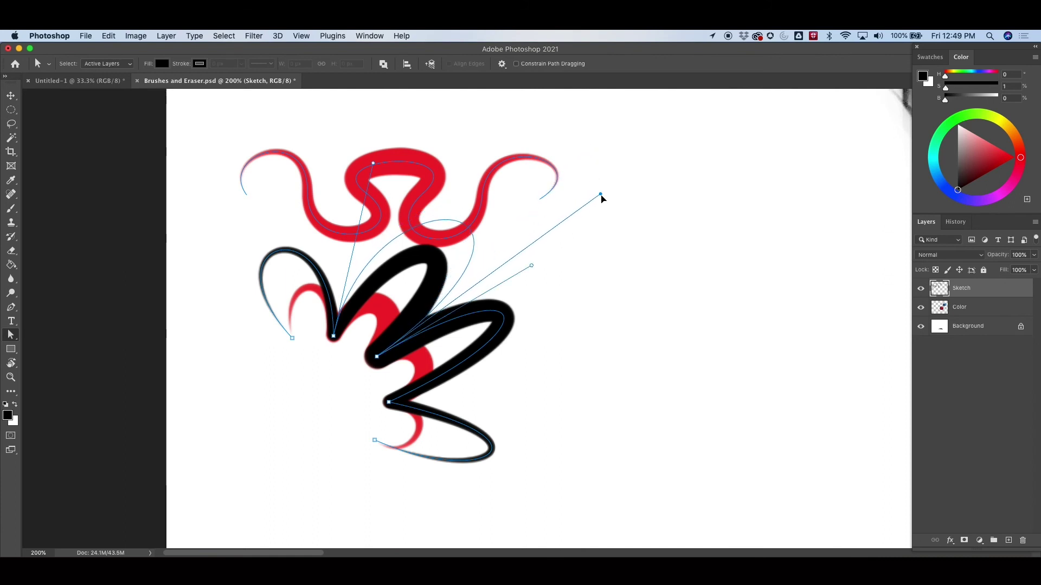
Stretch the third petal outward and widen it with its handles, and lengthen the fourth petal outward by pulling its curve
left_click(500, 329)
left_click(506, 328)
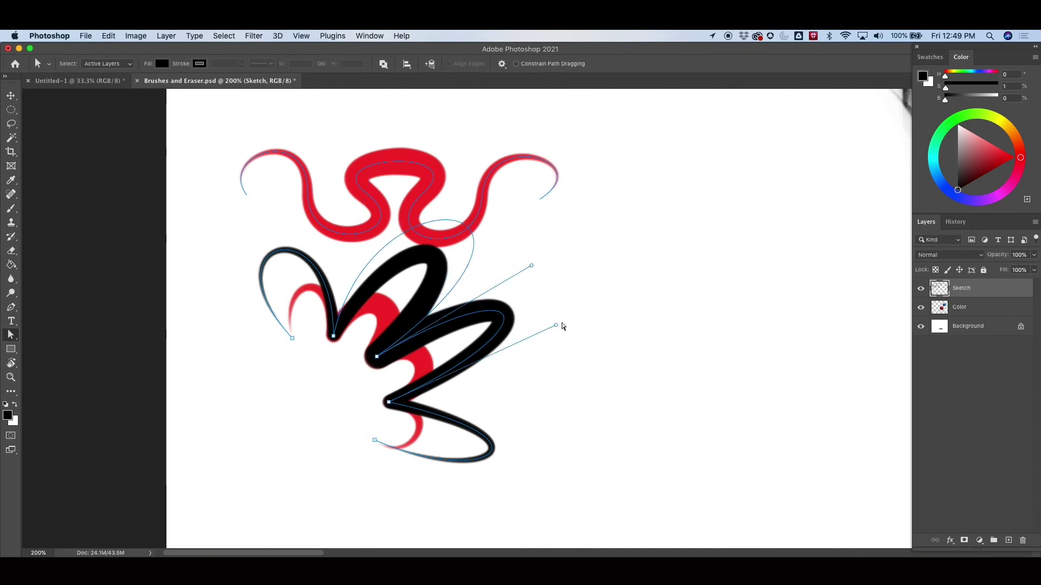
left_click_drag(506, 329, 573, 297)
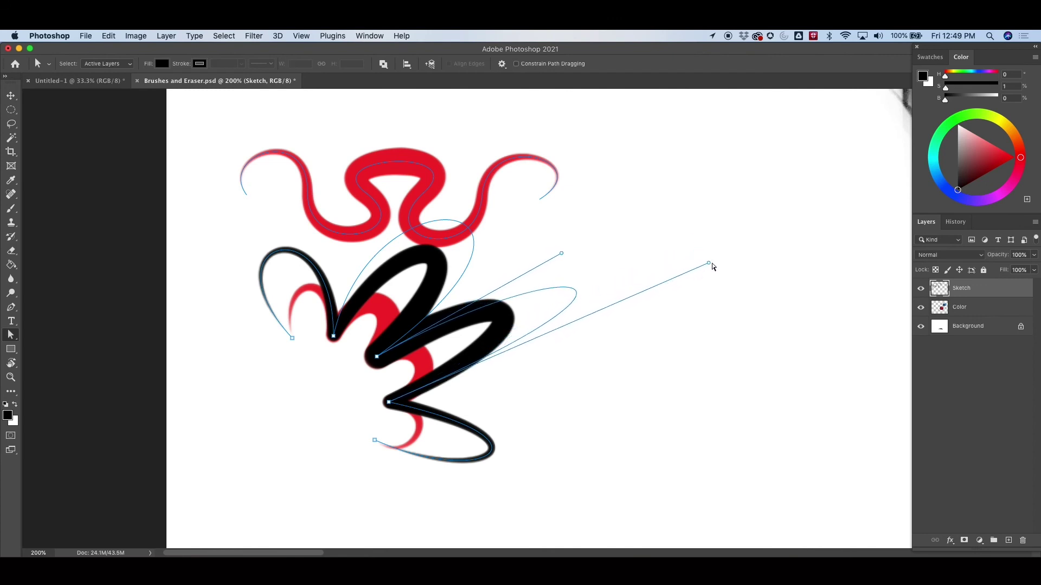
left_click_drag(711, 267, 685, 325)
left_click_drag(563, 255, 541, 212)
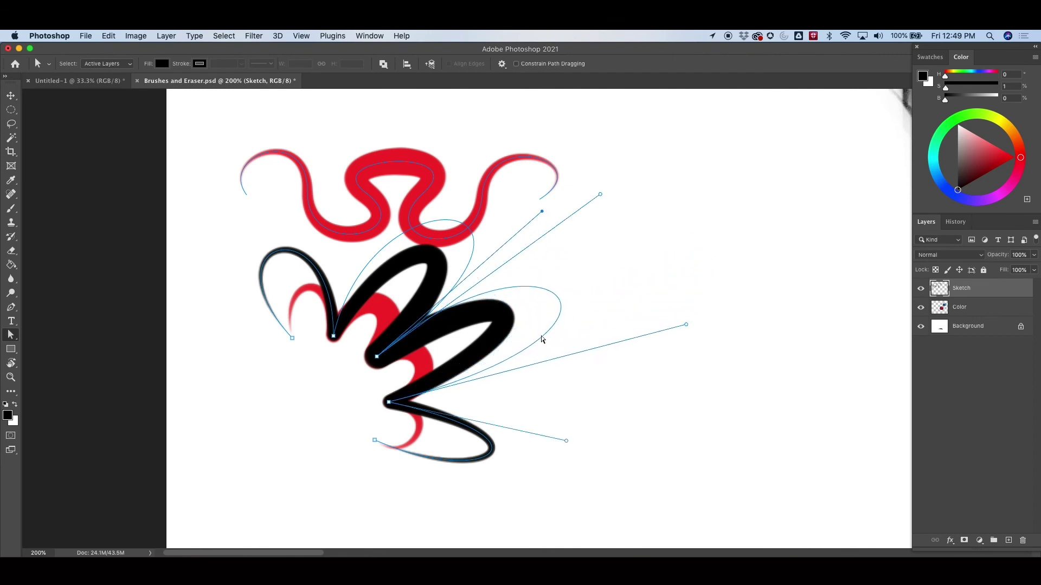
left_click(490, 451)
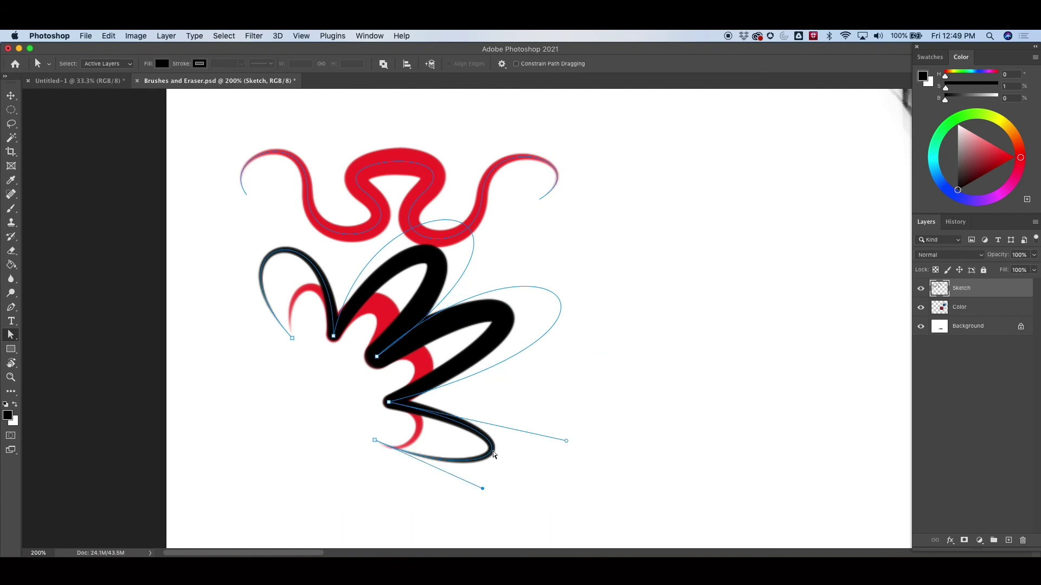
left_click_drag(490, 453, 566, 480)
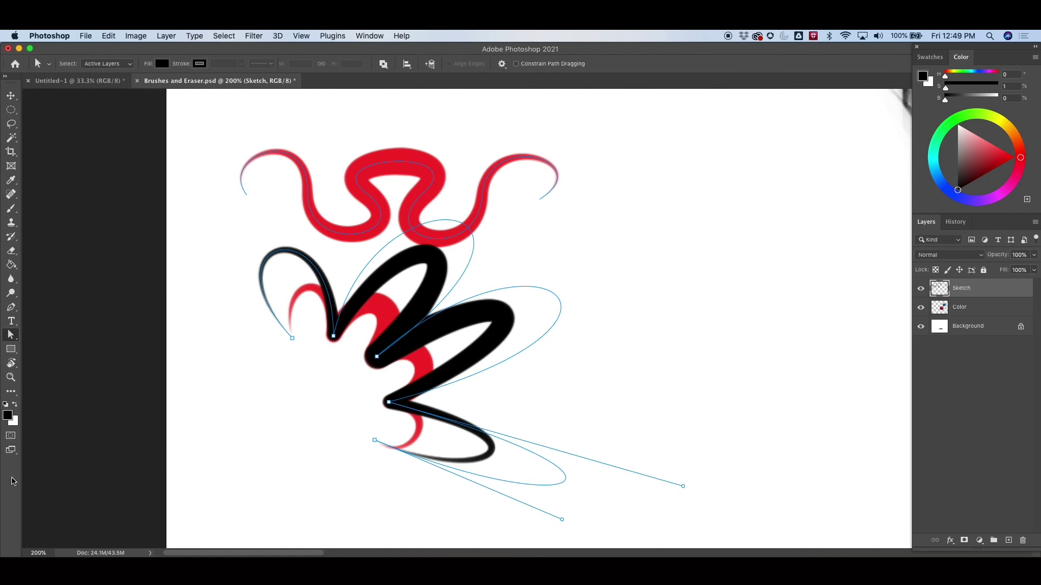
Move the whole petal path with the Path Selection Tool to the empty canvas area right of the existing strokes
left_click(12, 336)
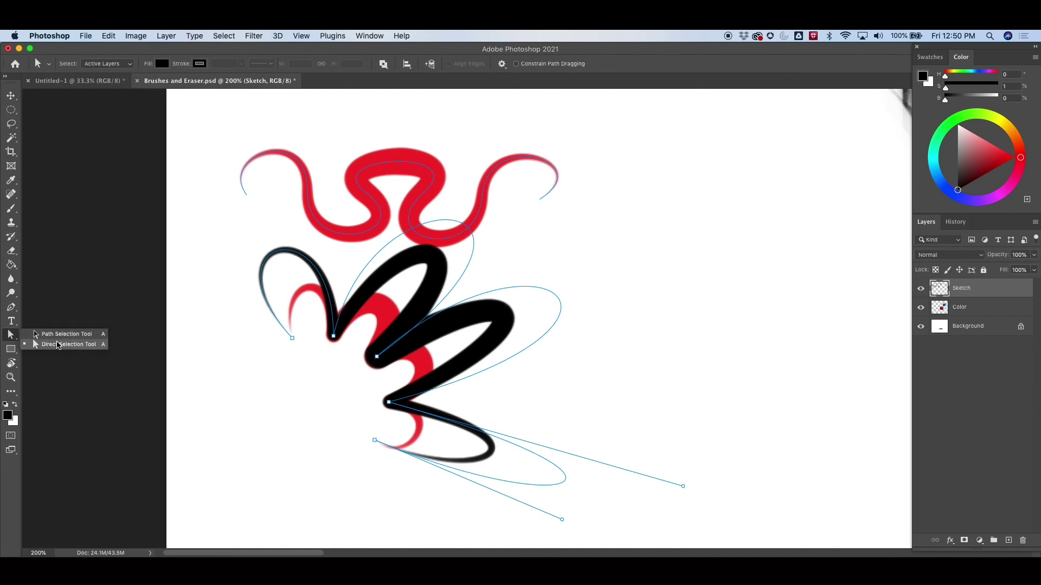
left_click(76, 342)
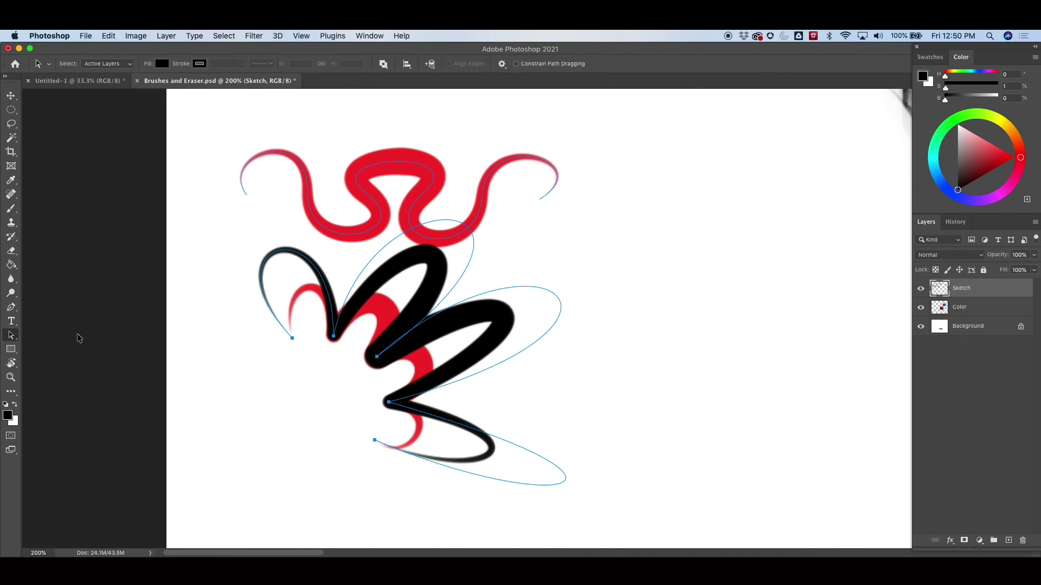
mouse_move(518, 285)
left_mouse_down()
mouse_move(664, 216)
mouse_move(765, 219)
mouse_move(765, 243)
left_mouse_up()
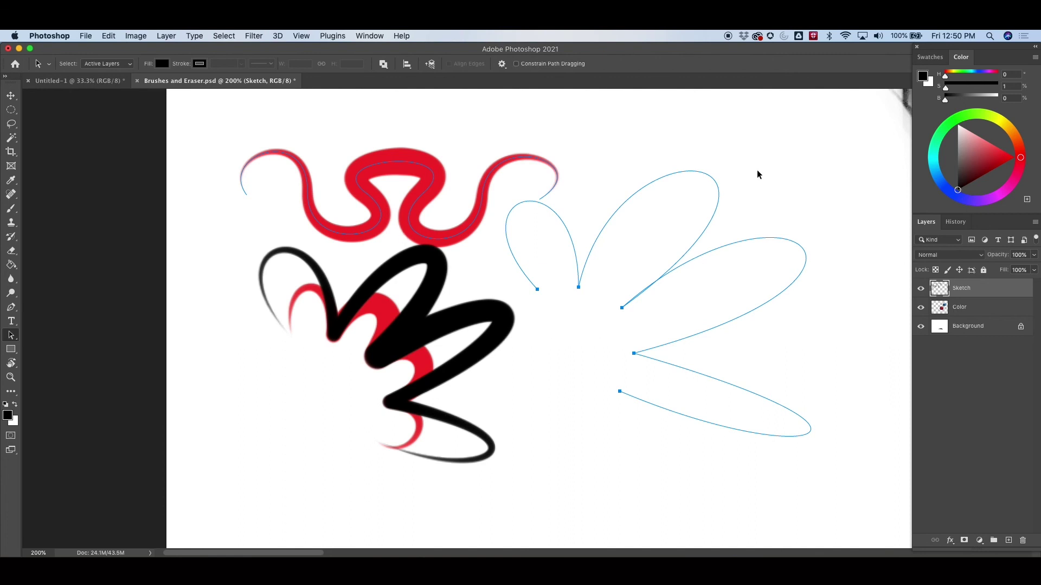
Stroke the relocated petal path in black with the Brush, with Simulate Pressure enabled
right_click(716, 213)
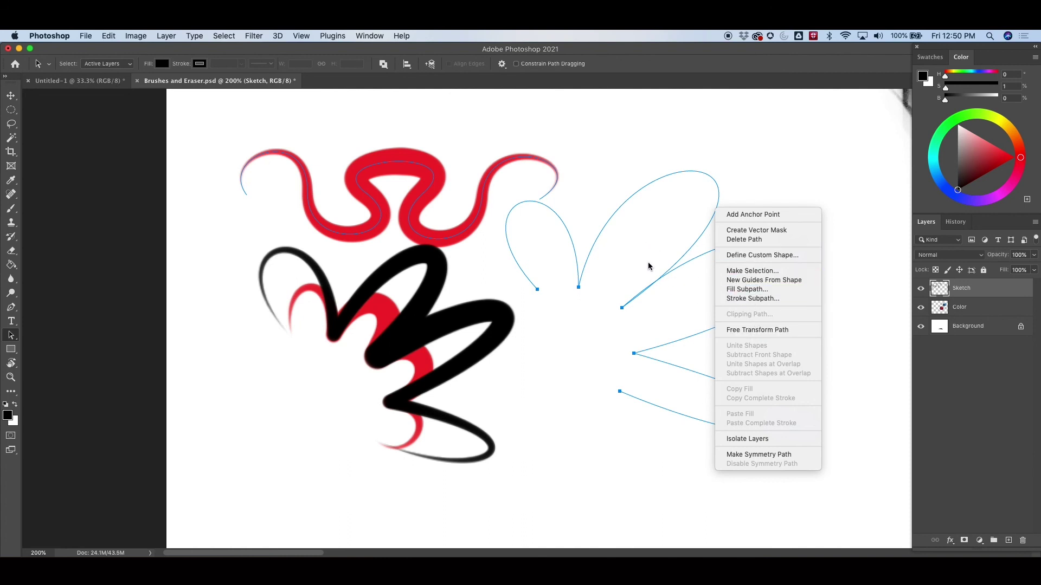
left_click(766, 299)
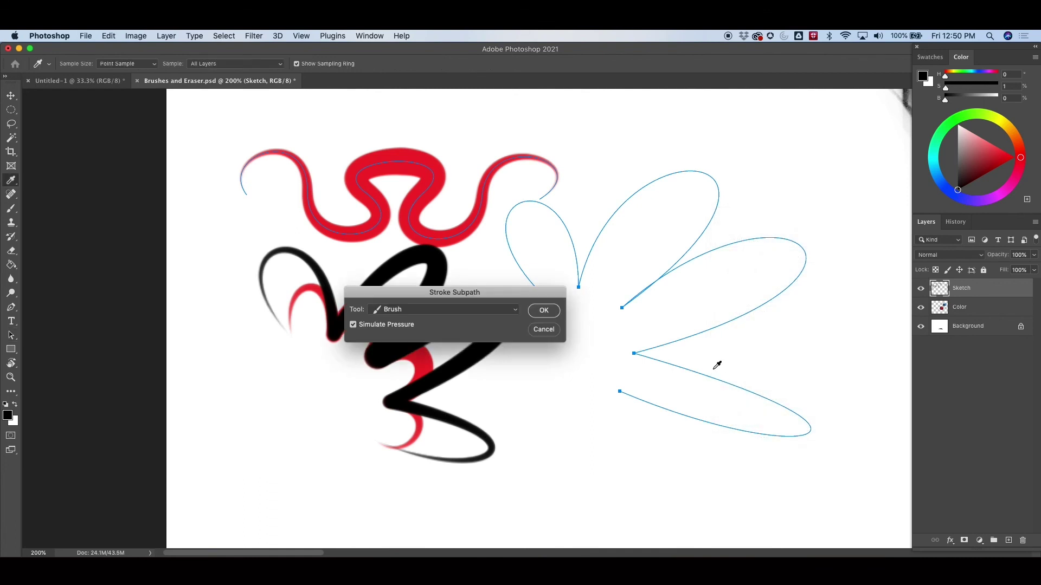
left_click(545, 310)
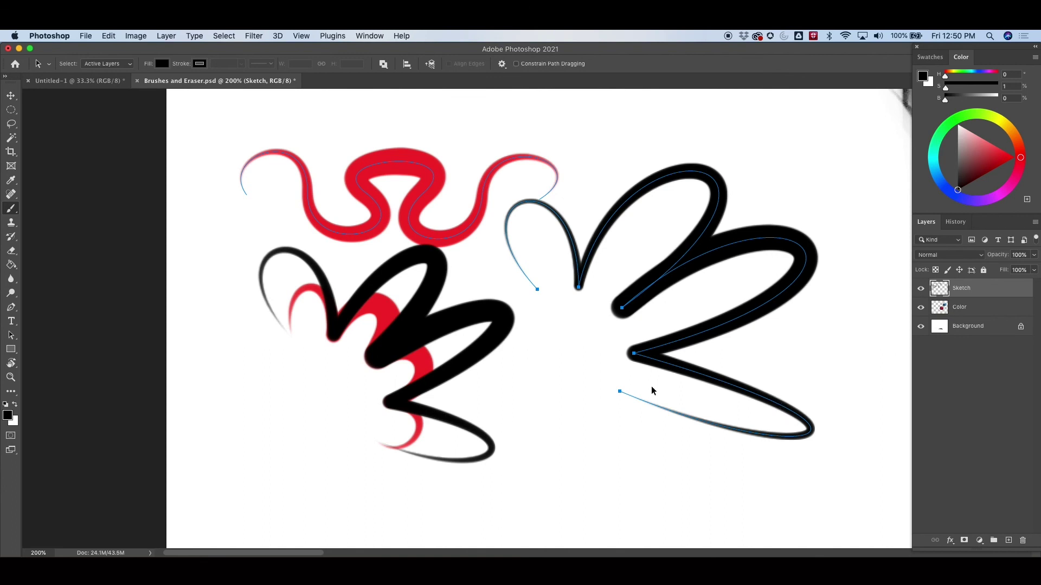
Delete the wave and petal paths, keeping only their painted strokes
right_click(472, 230)
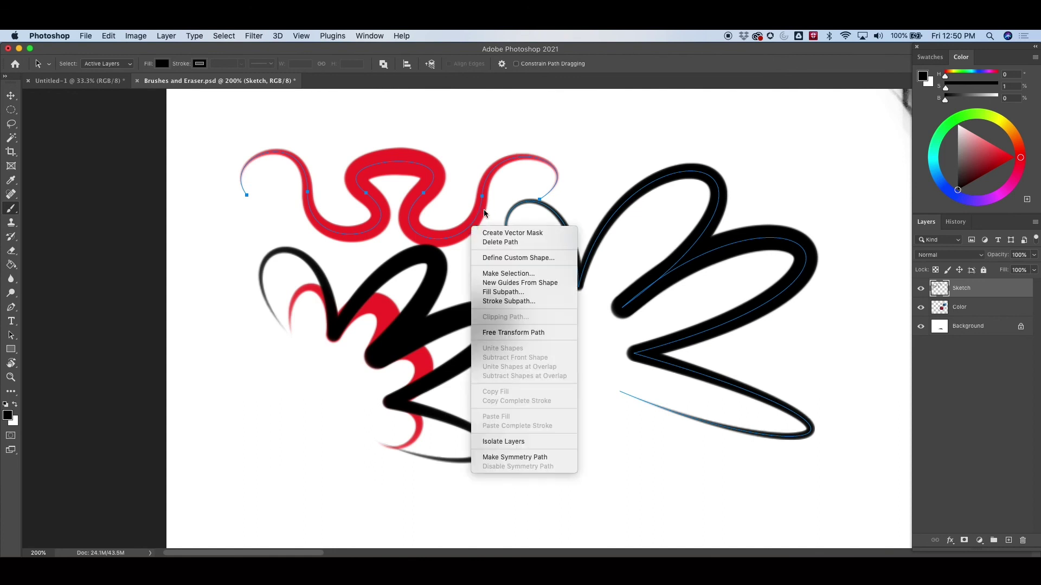
left_click(523, 242)
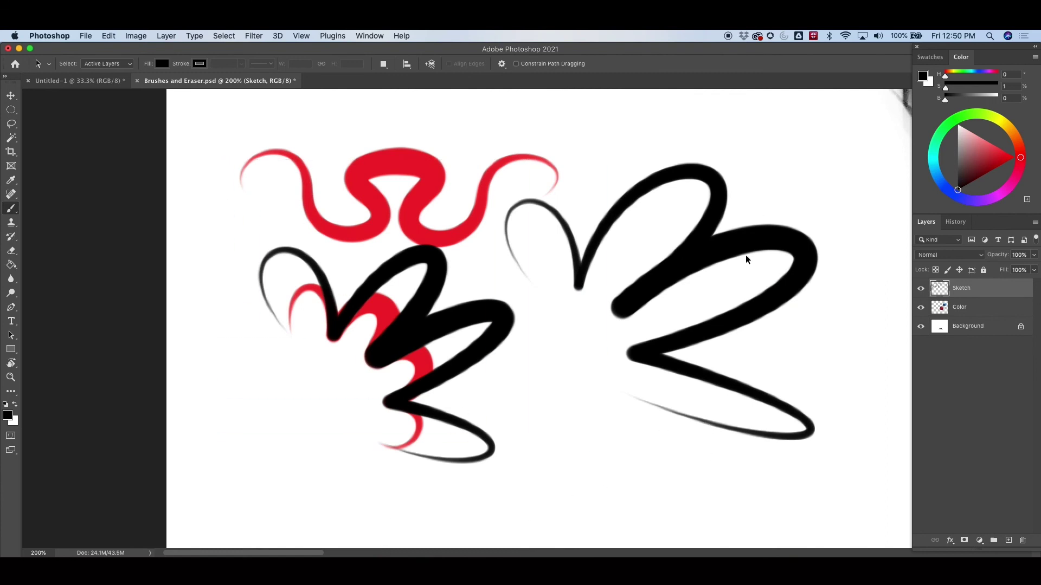
Examine the finished red and black path strokes beside the cube drawing at 66.67%, 200% and 100% zoom
key("super+minus")
key("super+minus")
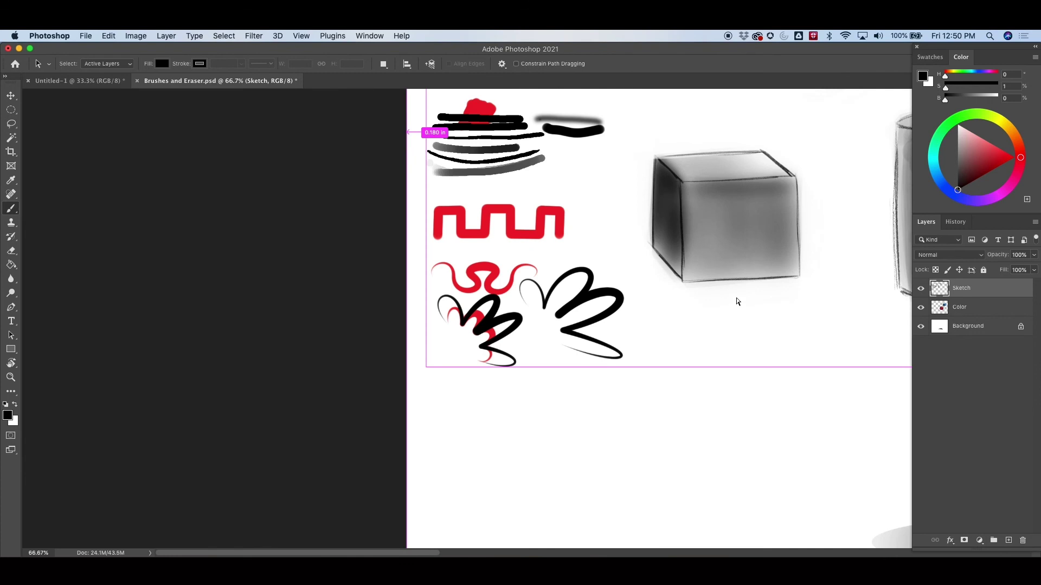
left_click_drag(717, 325, 552, 378)
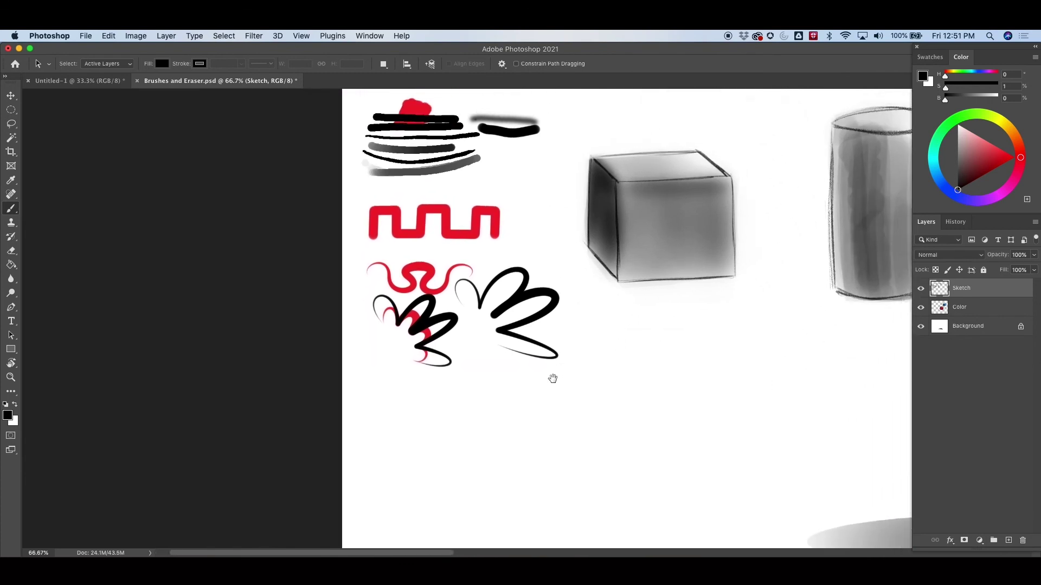
key("super+plus")
key("super+plus")
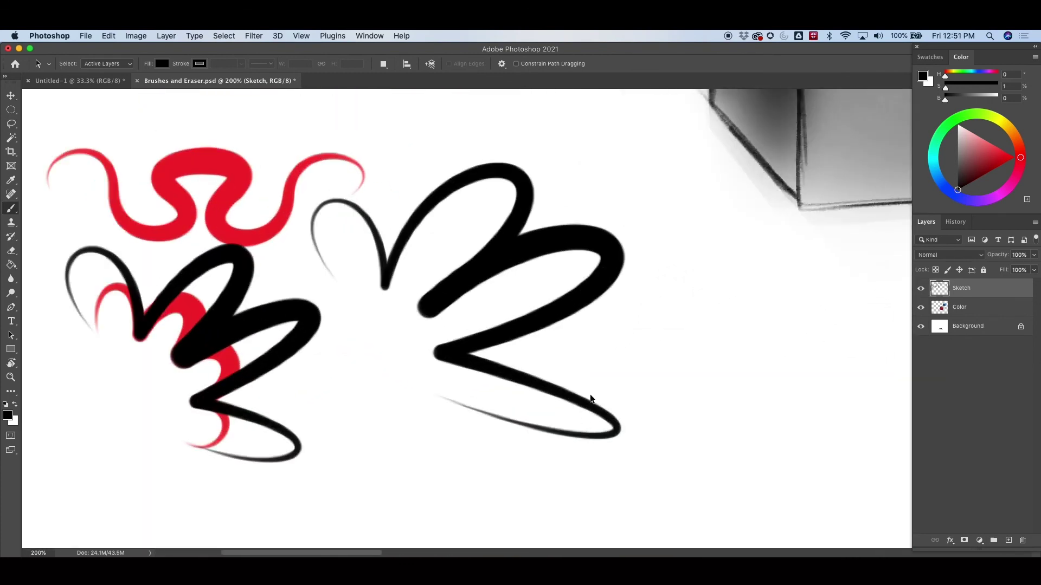
key("super+minus")
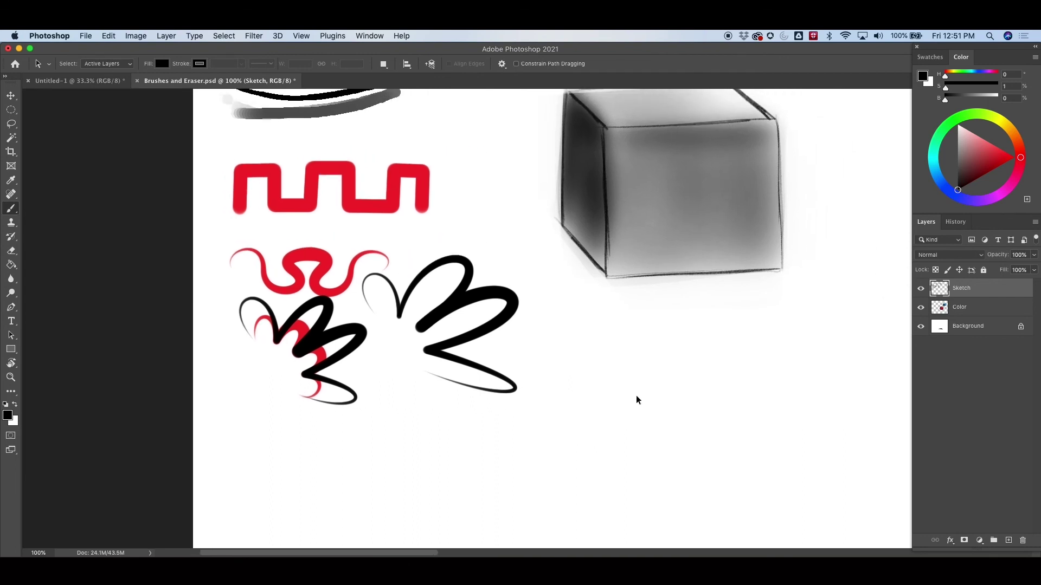